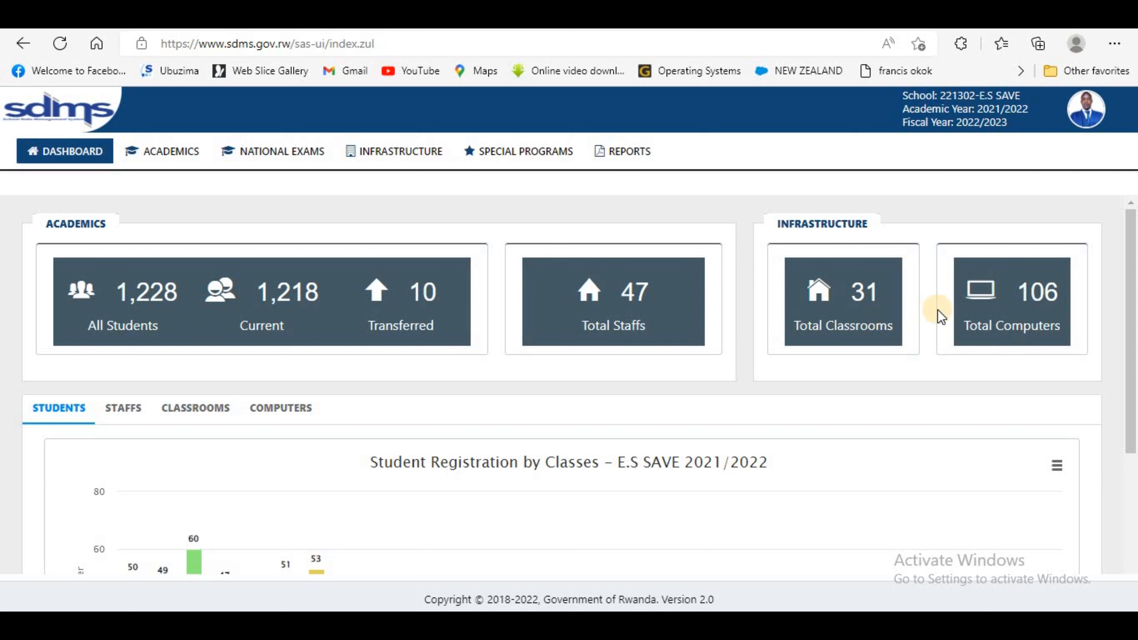
Set the user preferences to fiscal year 2022/2023 and academic year 2022/2023, and save them
{"action": "left_click", "coordinate": [1086, 114]}
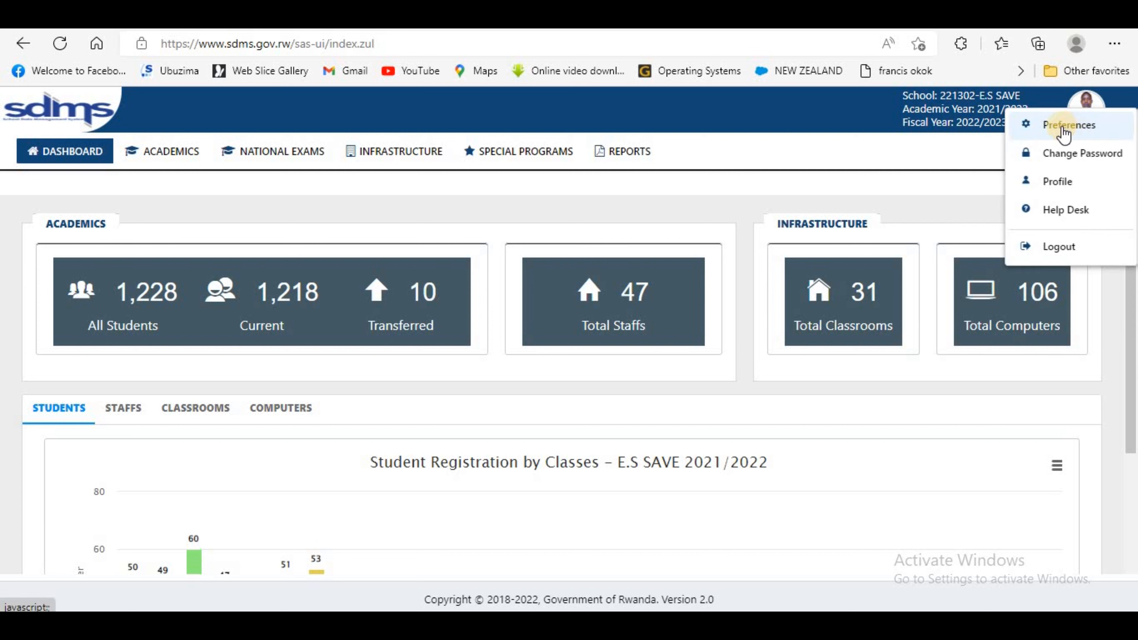
{"action": "left_click", "coordinate": [1068, 126]}
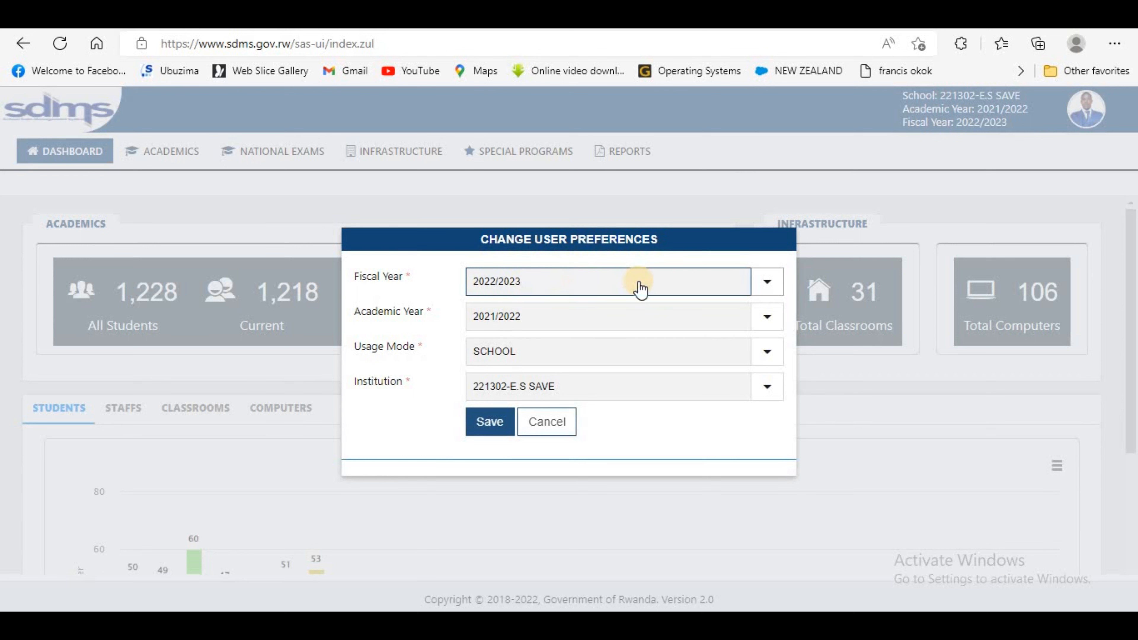
{"action": "left_click", "coordinate": [769, 282]}
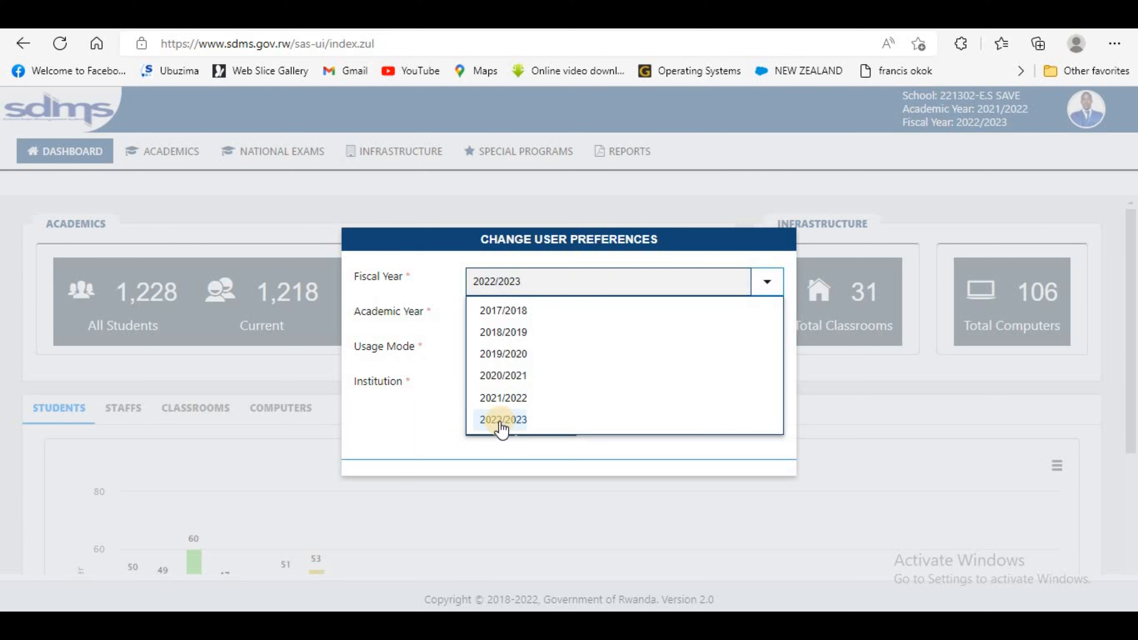
{"action": "left_click", "coordinate": [525, 421]}
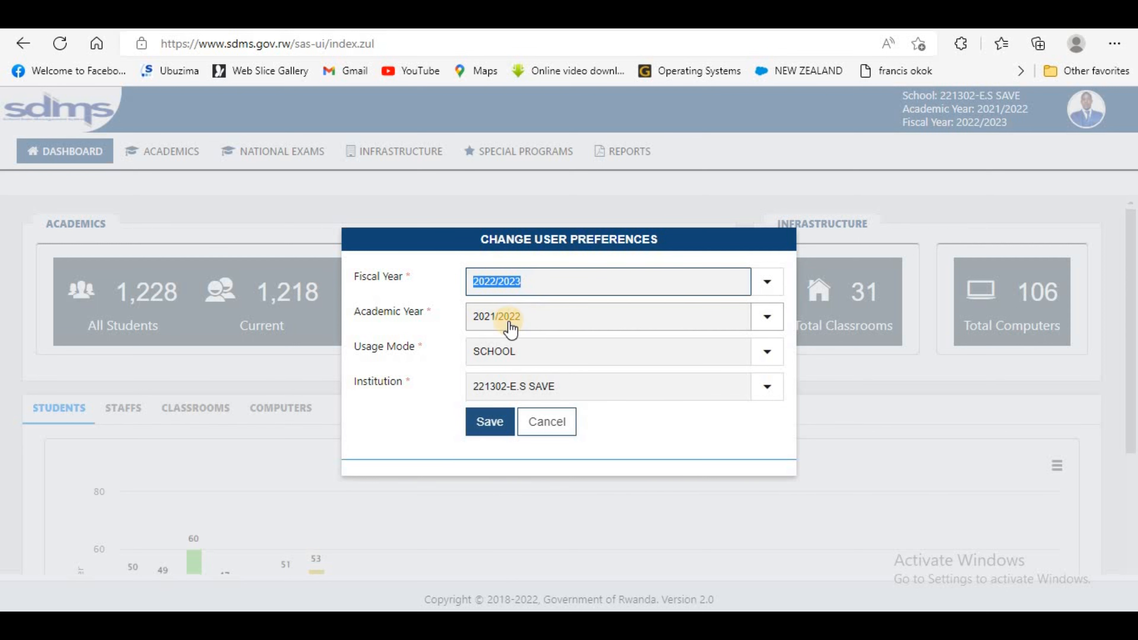
{"action": "left_click", "coordinate": [765, 319]}
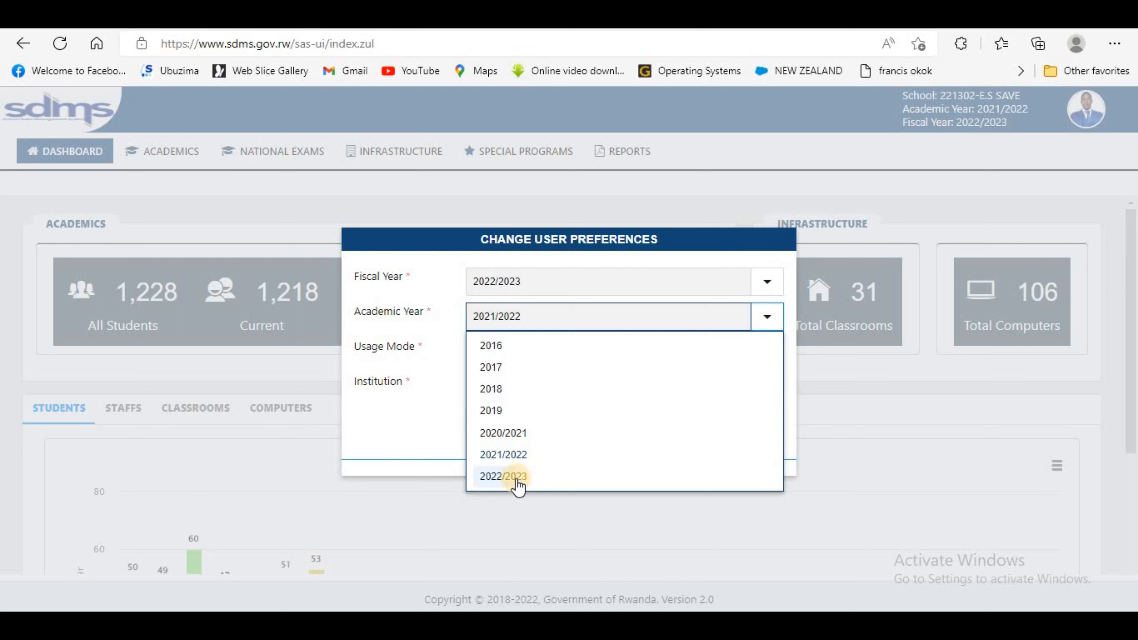
{"action": "left_click", "coordinate": [502, 476]}
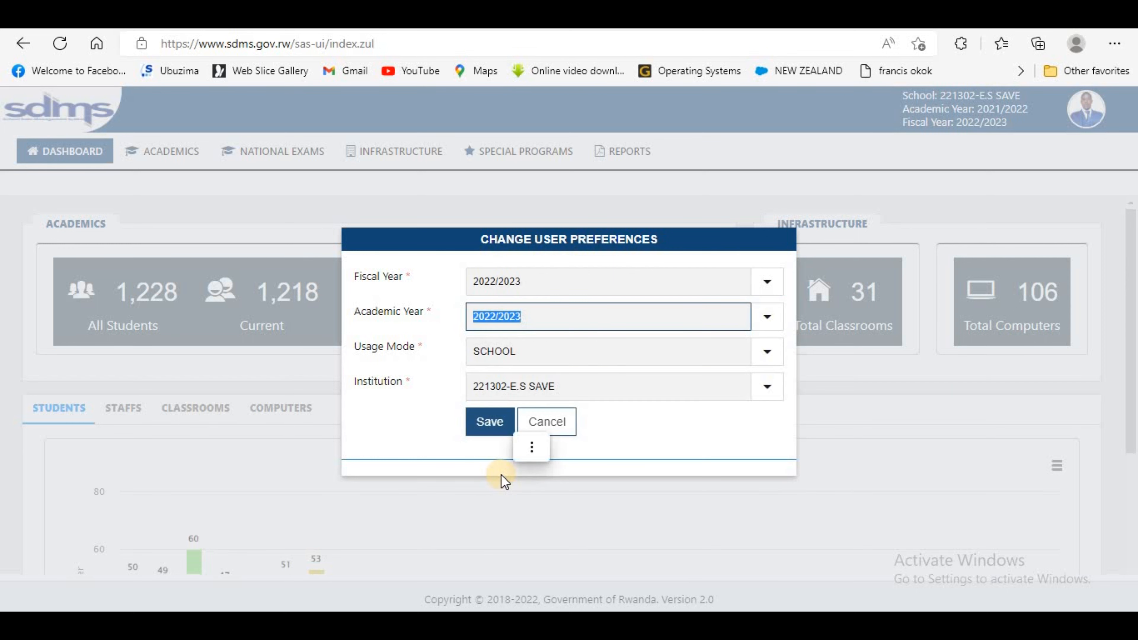
{"action": "left_click", "coordinate": [491, 423]}
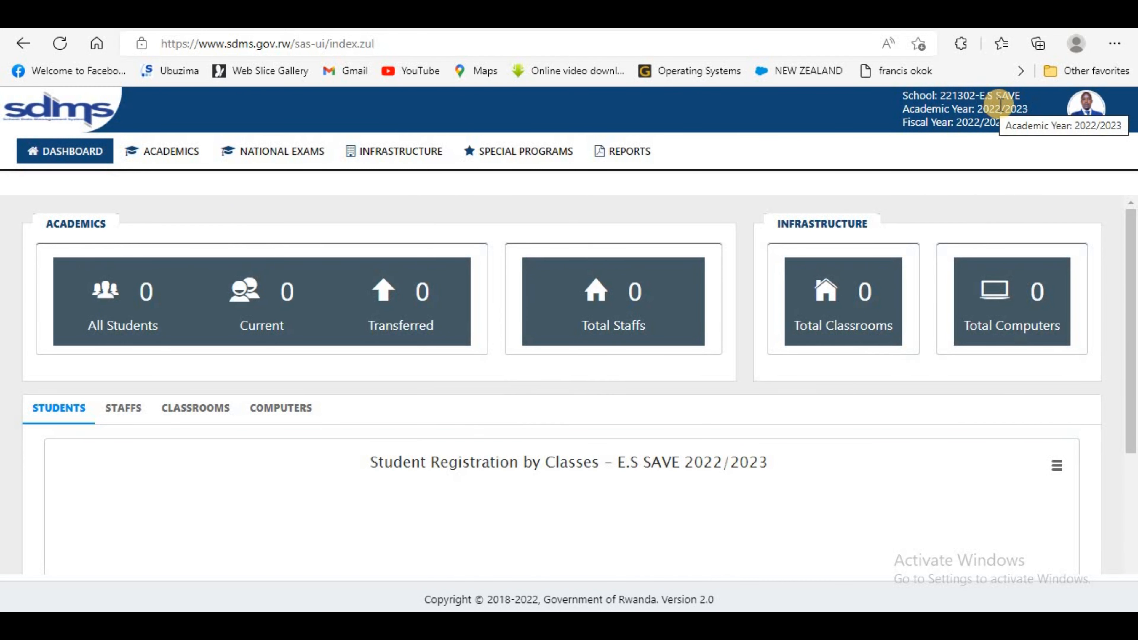
{"action": "left_click_drag", "start_coordinate": [964, 119], "coordinate": [998, 133]}
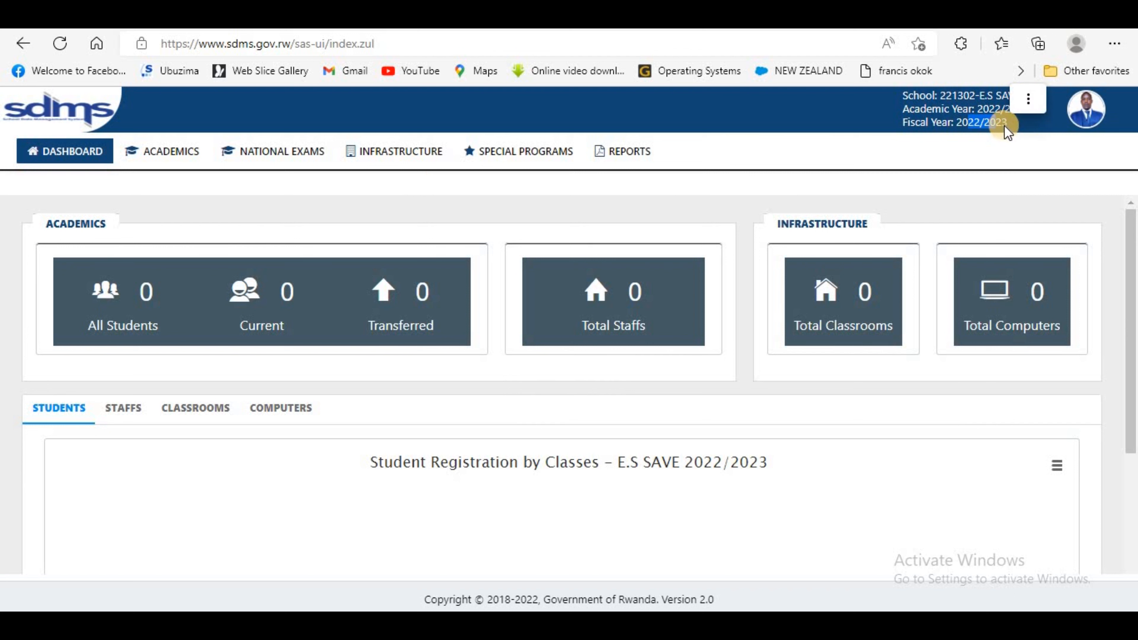
{"action": "left_click", "coordinate": [962, 154]}
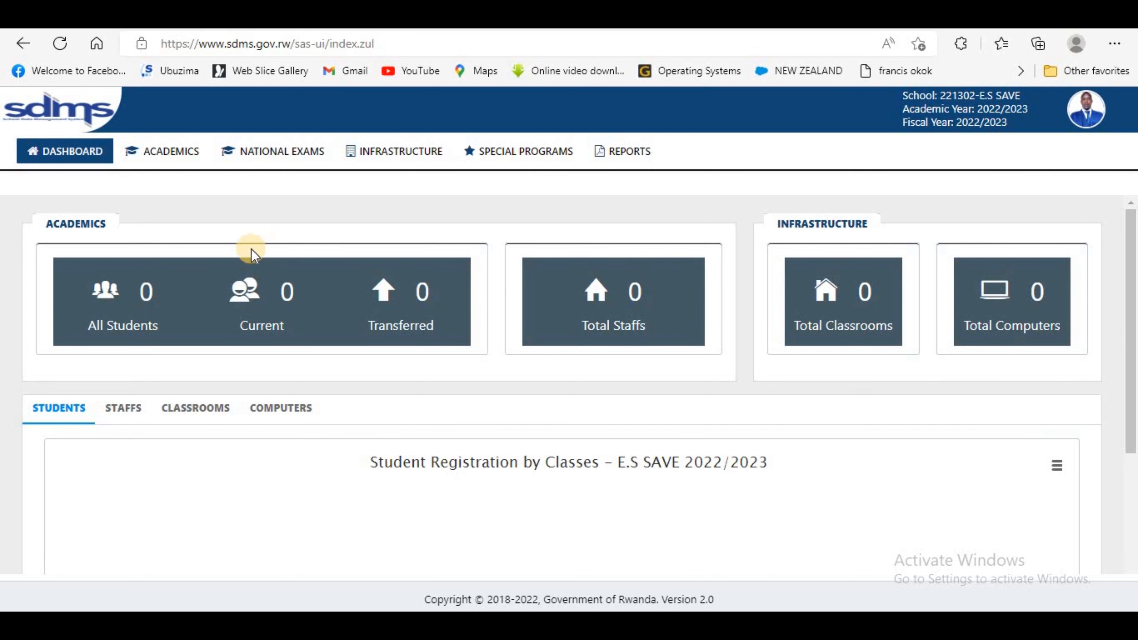
Go to the student registrations in Academics and start a new registration for continuing students
{"action": "left_click", "coordinate": [170, 155]}
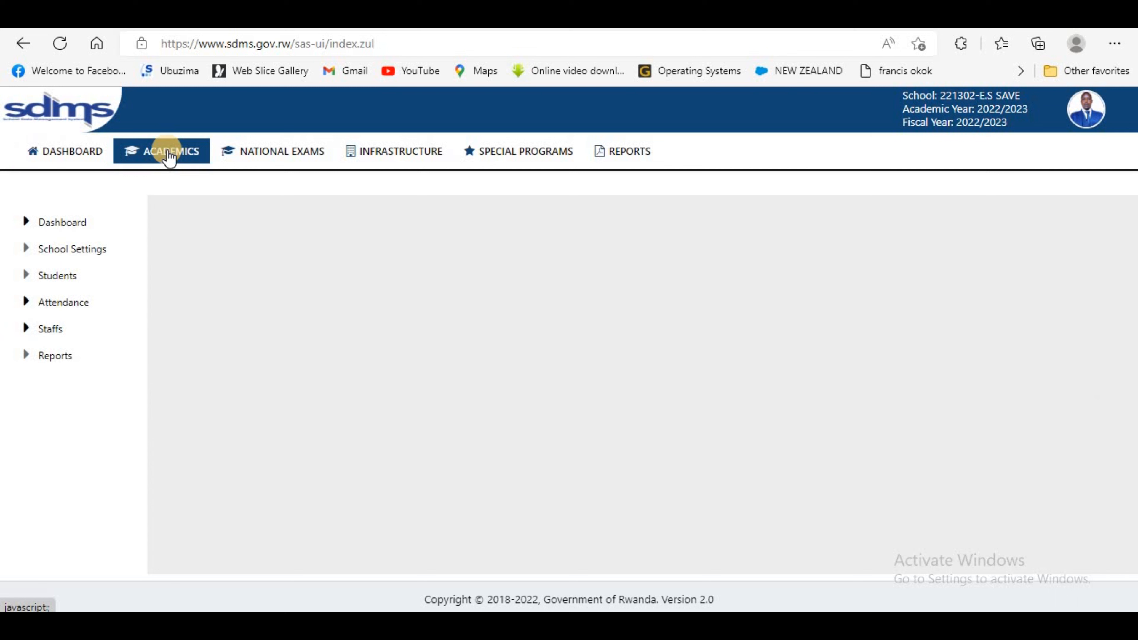
{"action": "left_click", "coordinate": [42, 281]}
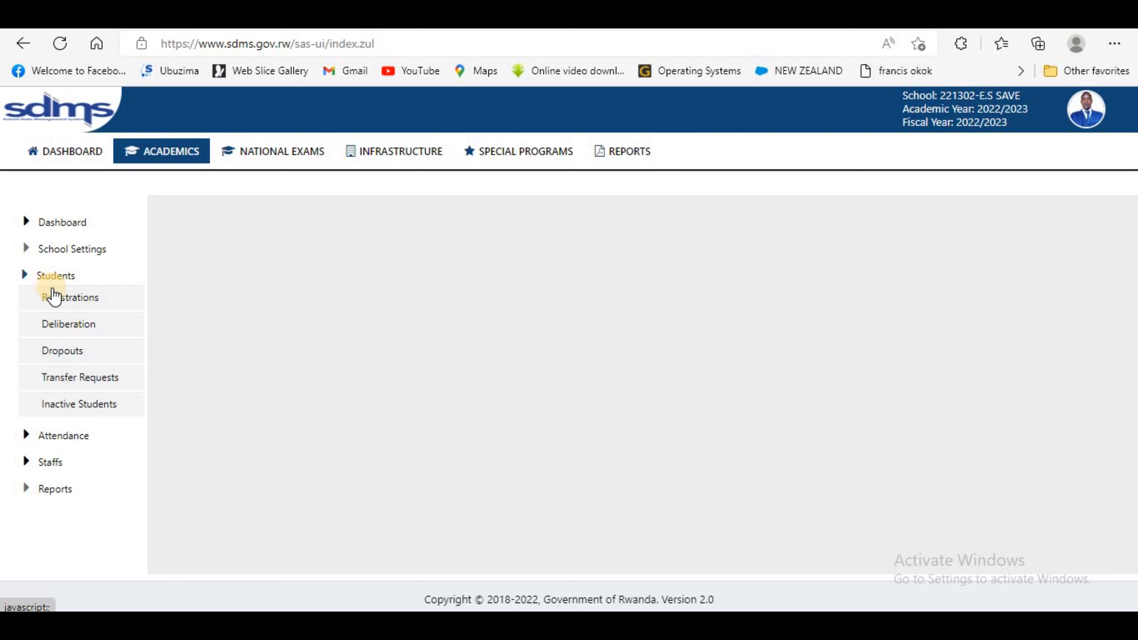
{"action": "left_click", "coordinate": [65, 306]}
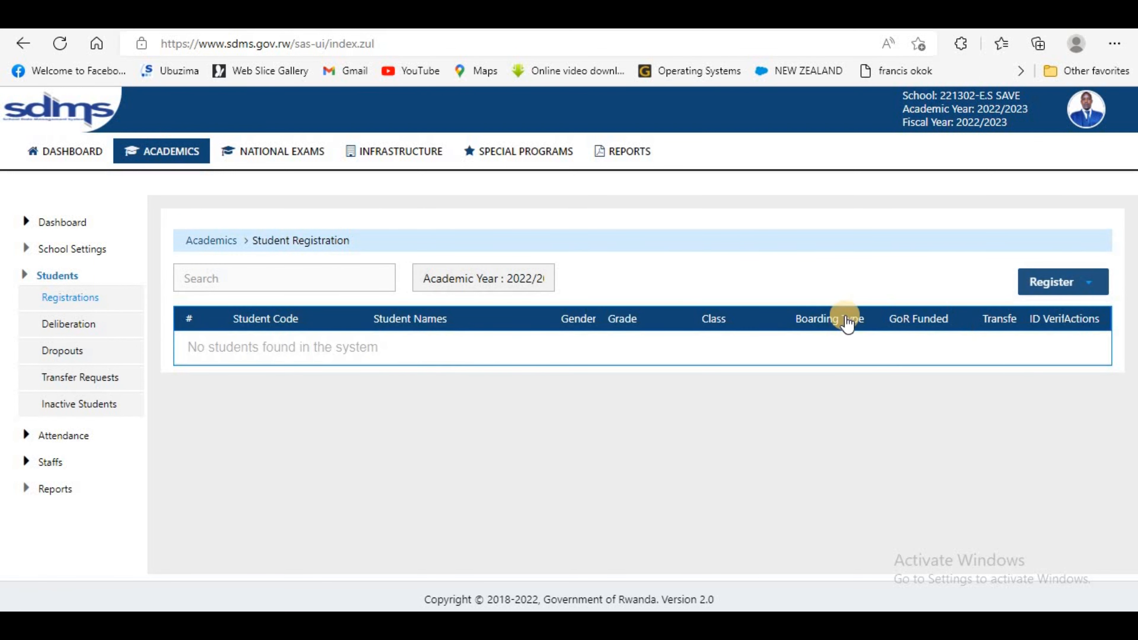
{"action": "left_click", "coordinate": [1088, 288]}
{"action": "left_click", "coordinate": [1088, 287]}
{"action": "left_click", "coordinate": [1087, 285]}
{"action": "left_click", "coordinate": [1067, 342]}
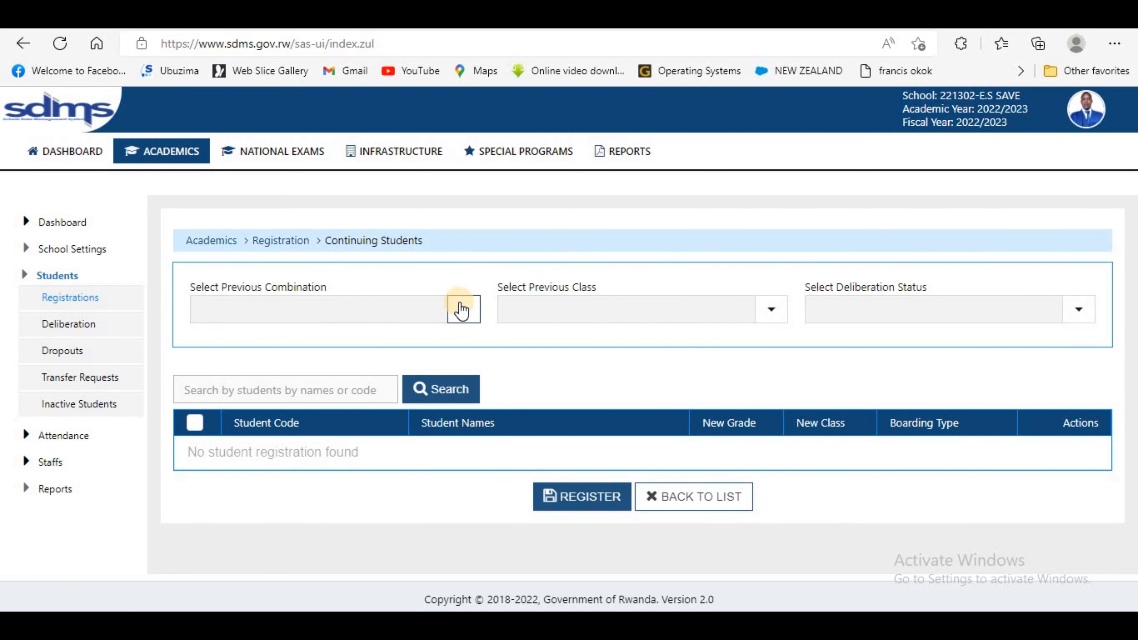
Filter the continuing students by previous combination ORDINARY LEVEL, previous class S1A and deliberation status Promoted
{"action": "left_click", "coordinate": [462, 310]}
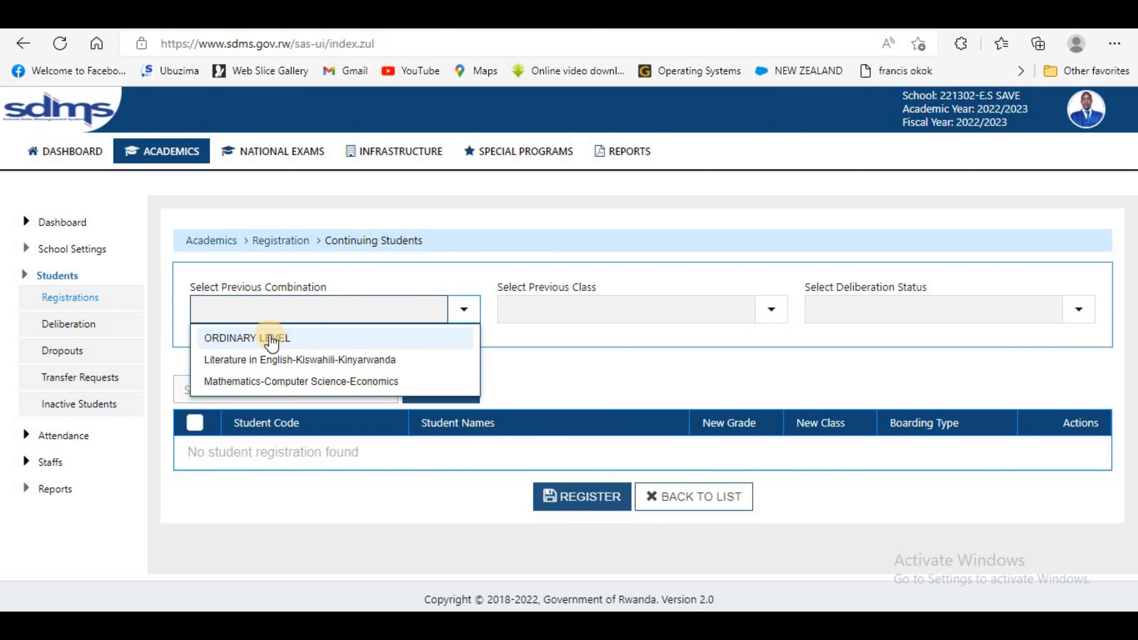
{"action": "left_click", "coordinate": [287, 343]}
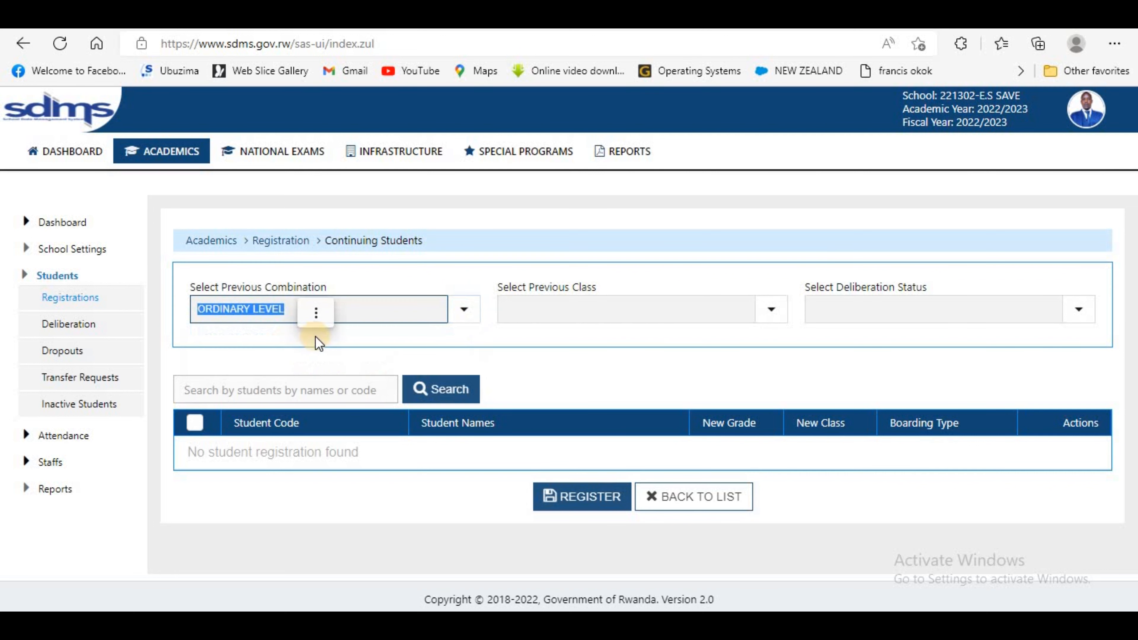
{"action": "left_click", "coordinate": [702, 310]}
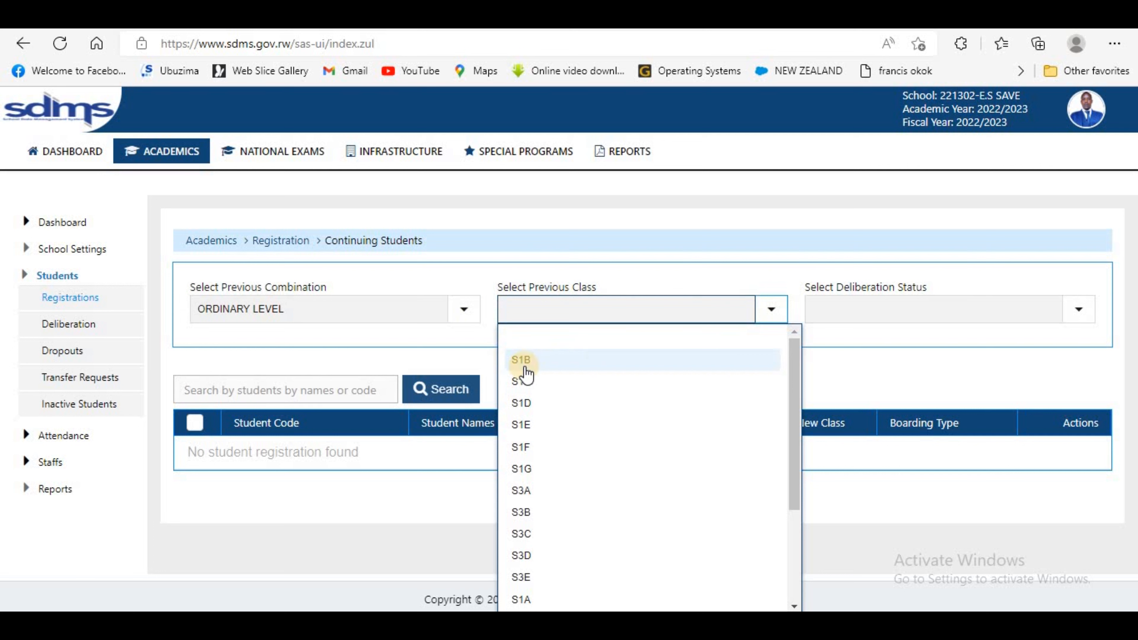
{"action": "left_click", "coordinate": [521, 600]}
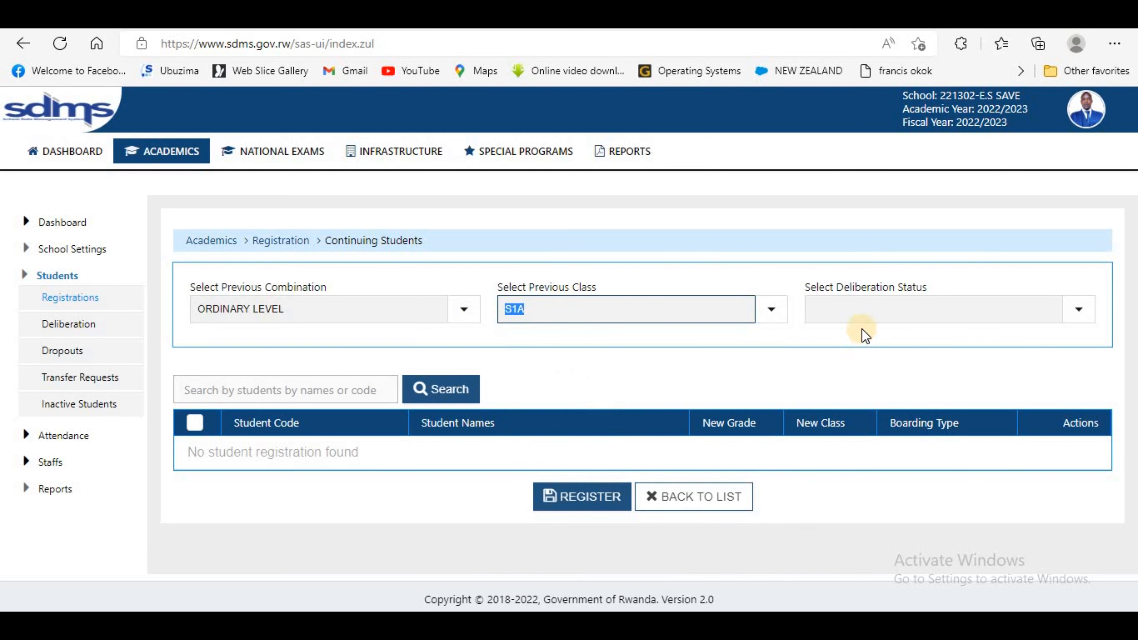
{"action": "left_click", "coordinate": [880, 321]}
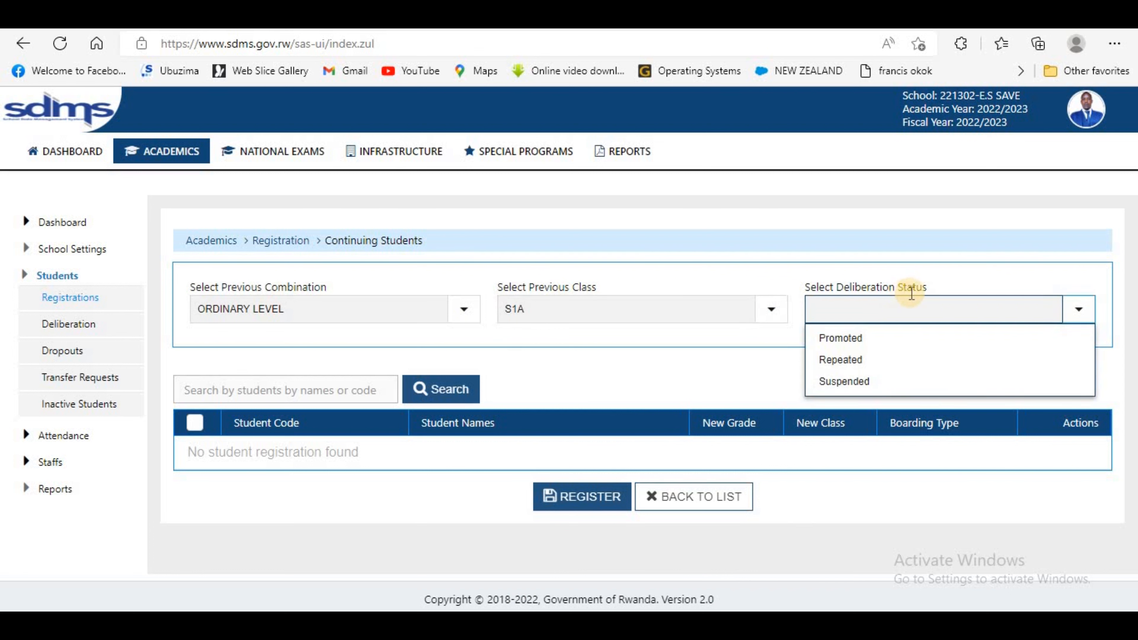
{"action": "left_click", "coordinate": [849, 342]}
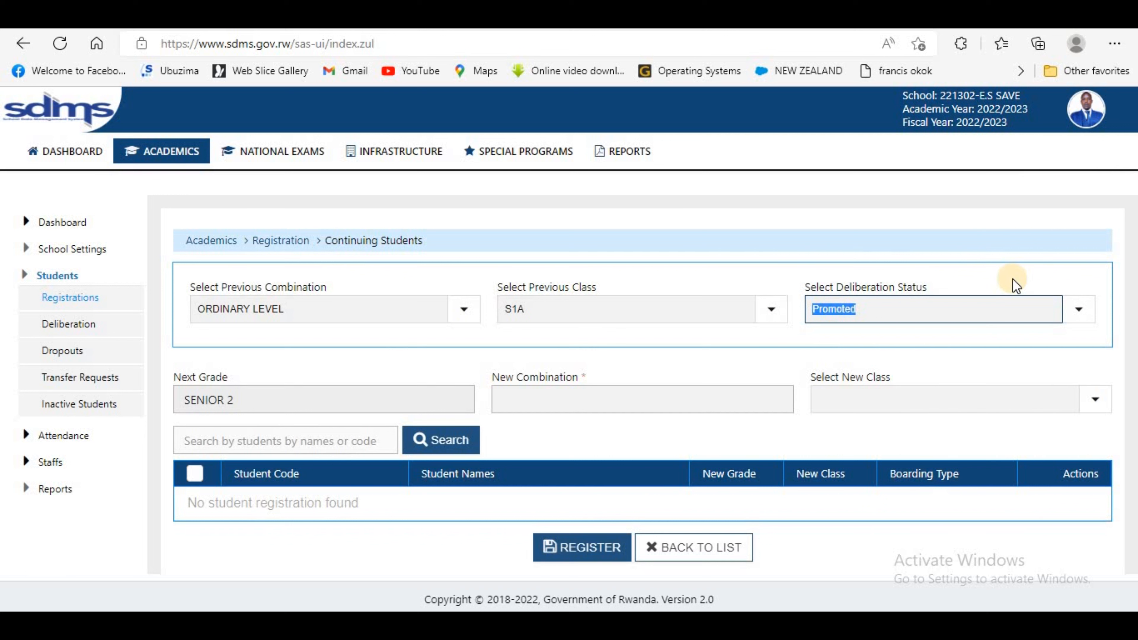
Examine the school's classrooms and classes configured for academic year 2022/2023 in the school settings
{"action": "left_click", "coordinate": [31, 250]}
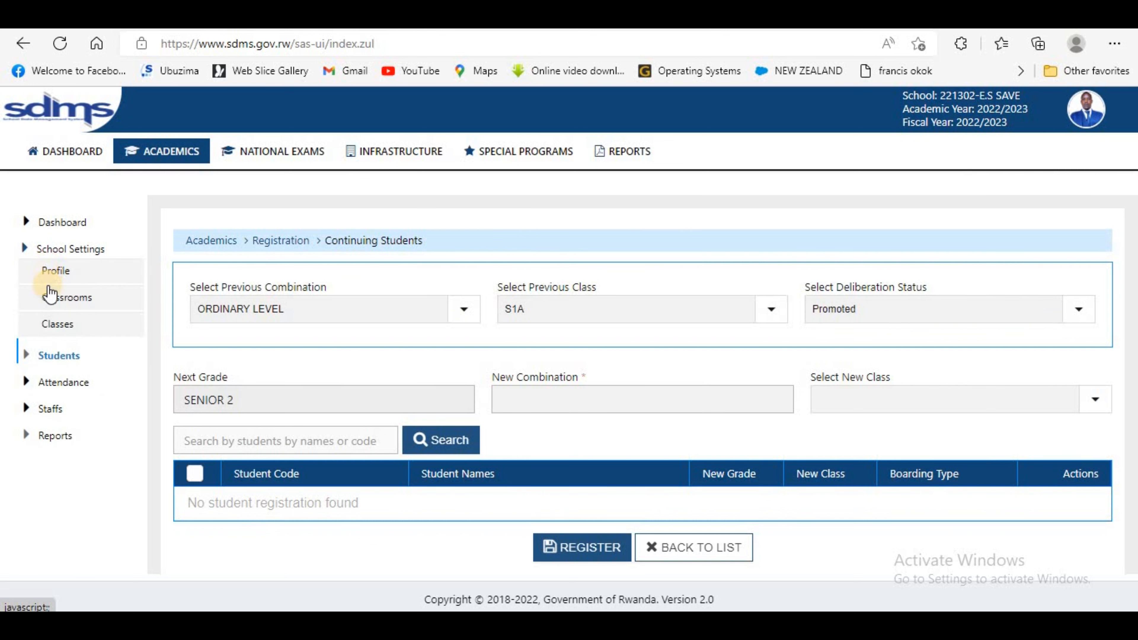
{"action": "left_click", "coordinate": [78, 300]}
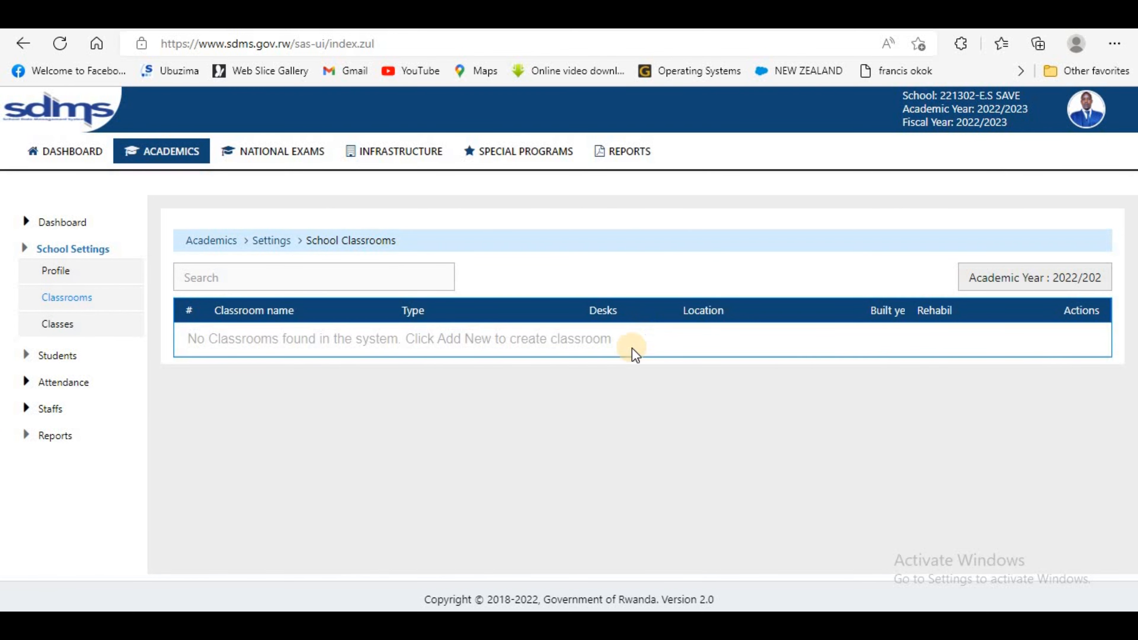
{"action": "left_click", "coordinate": [71, 329]}
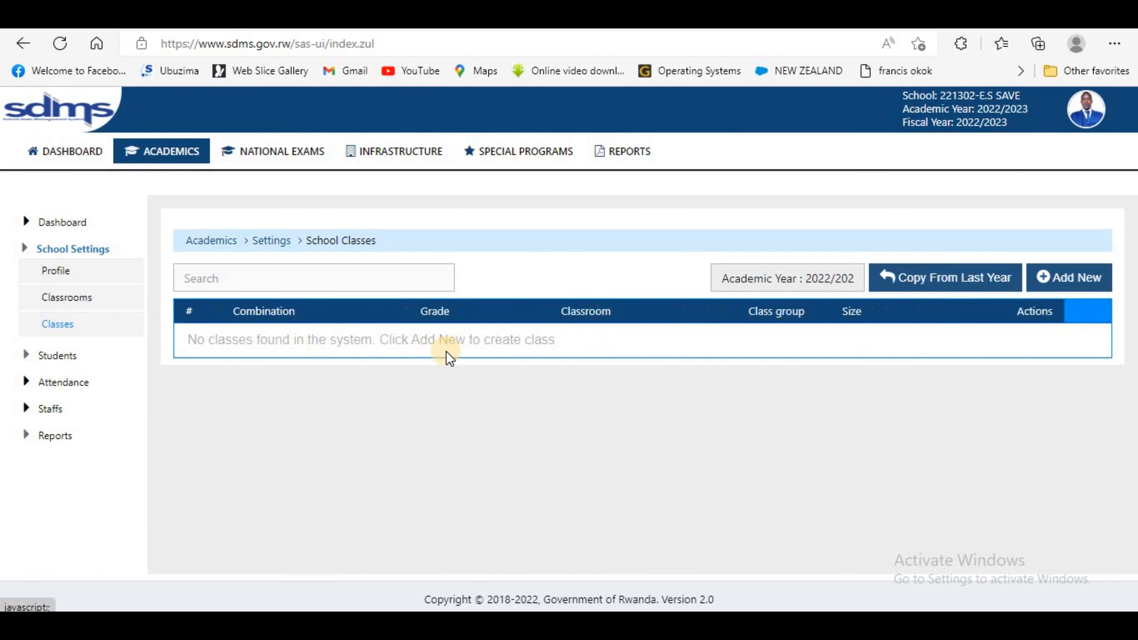
{"action": "left_click", "coordinate": [62, 325]}
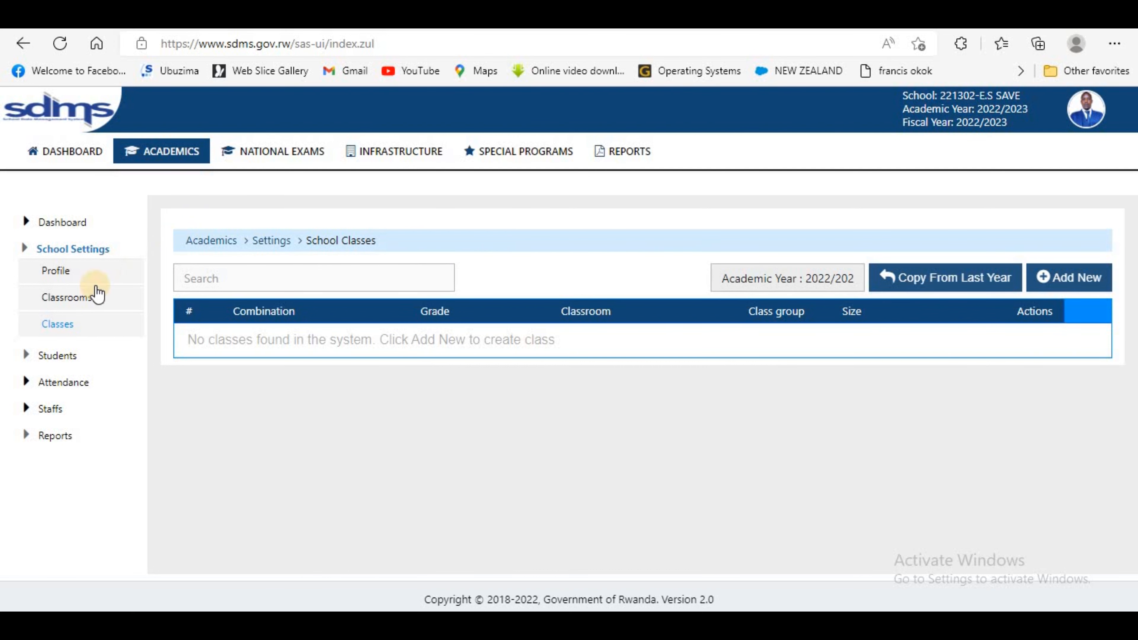
{"action": "left_click", "coordinate": [59, 297]}
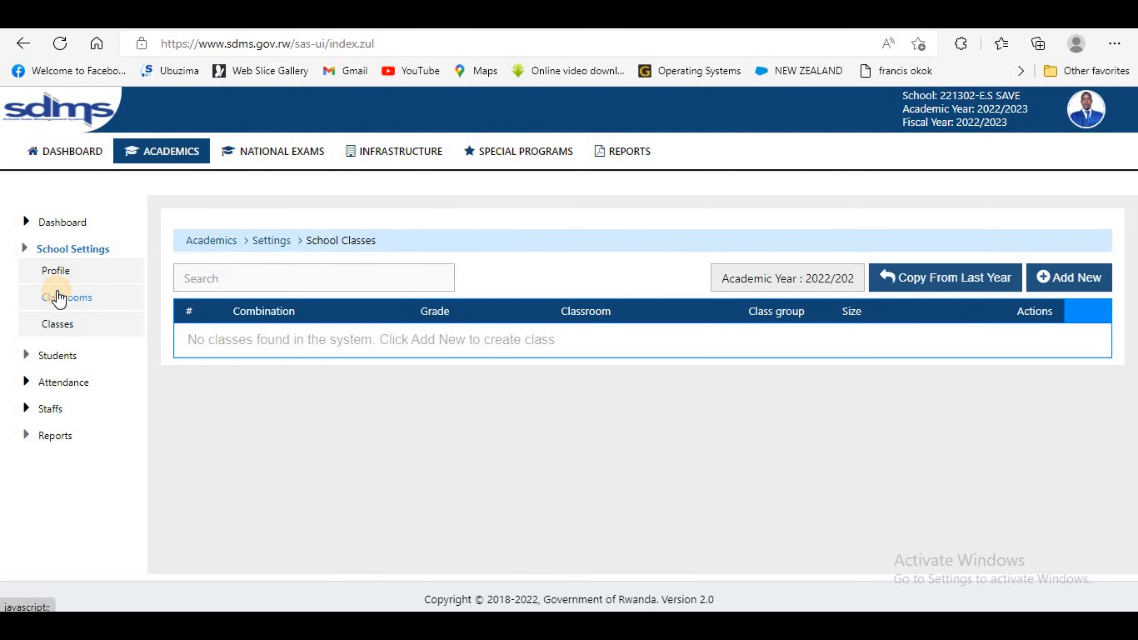
{"action": "left_click", "coordinate": [62, 325]}
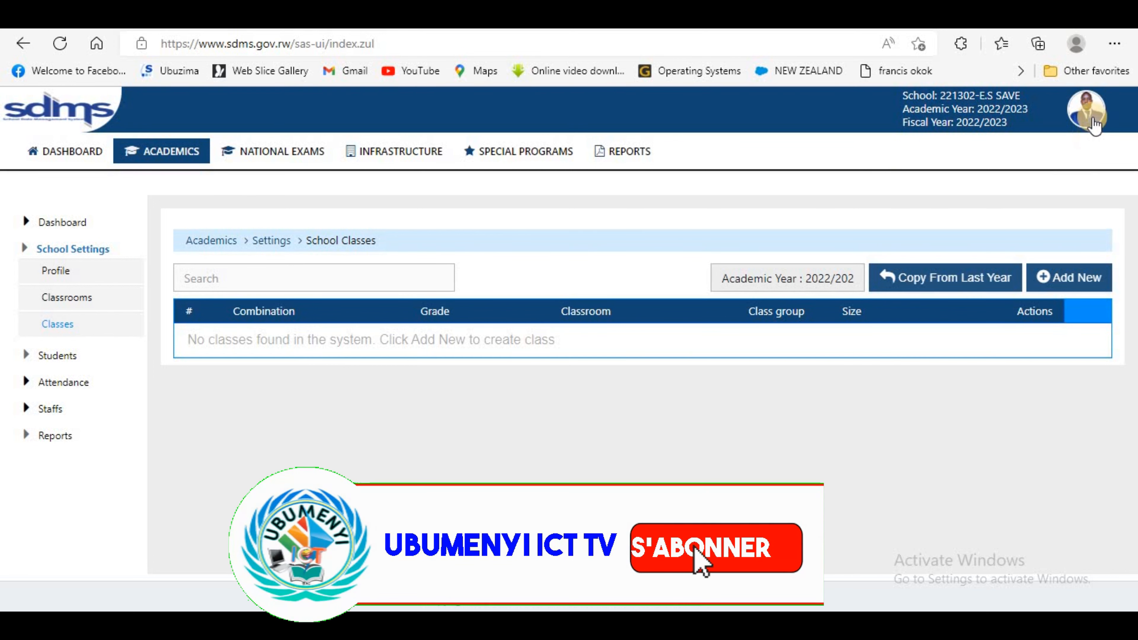
Return to the dashboard and open the account options
{"action": "left_click", "coordinate": [83, 153]}
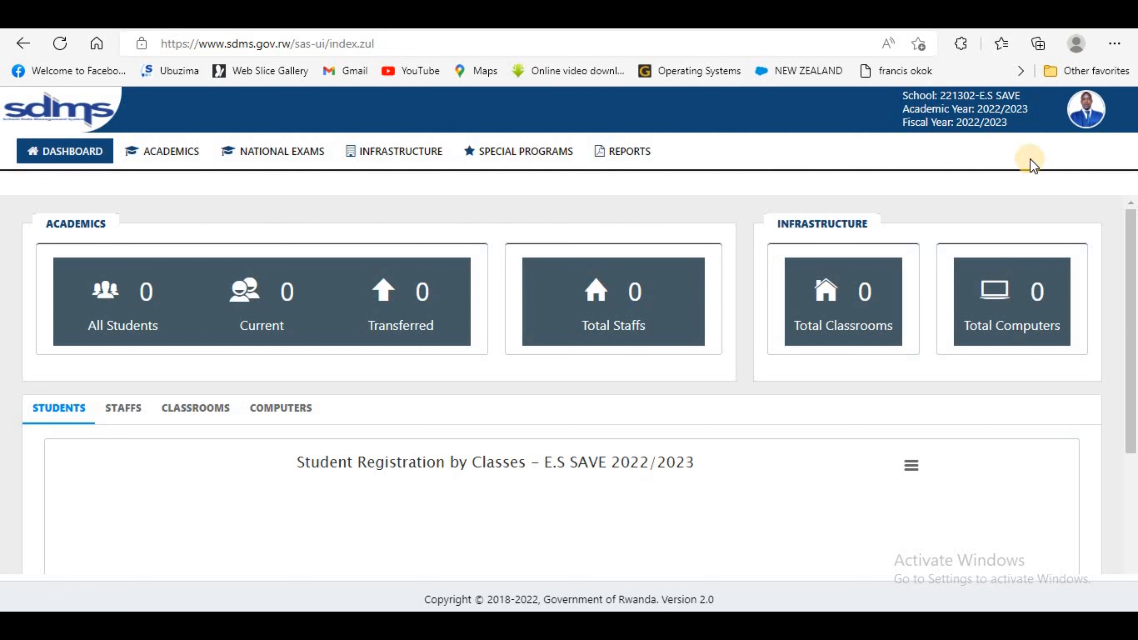
{"action": "left_click", "coordinate": [1084, 107]}
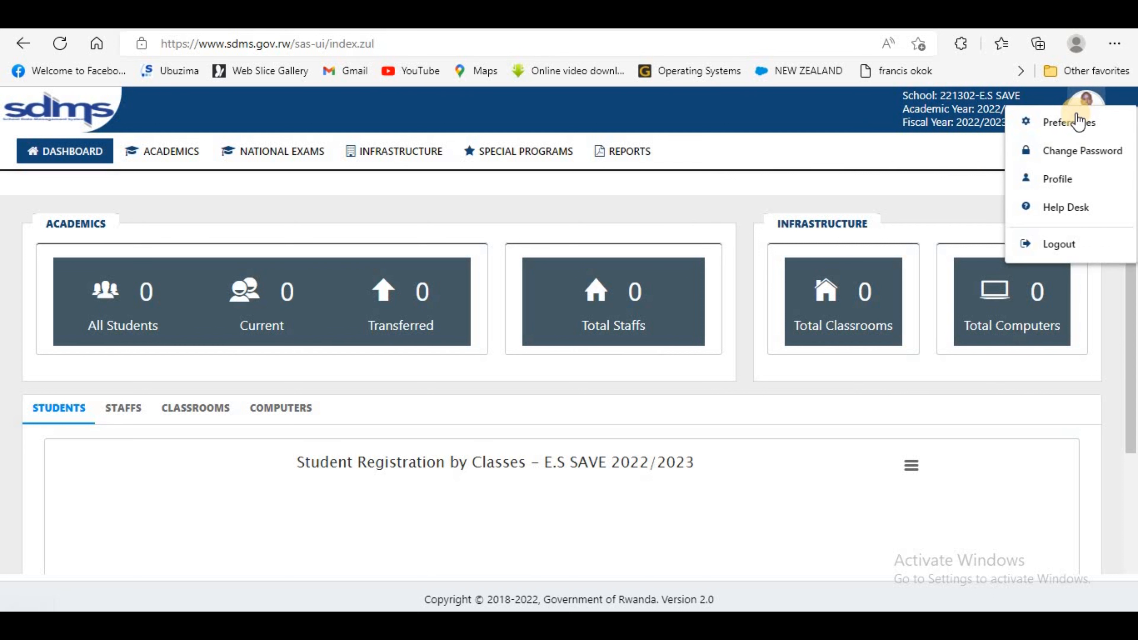
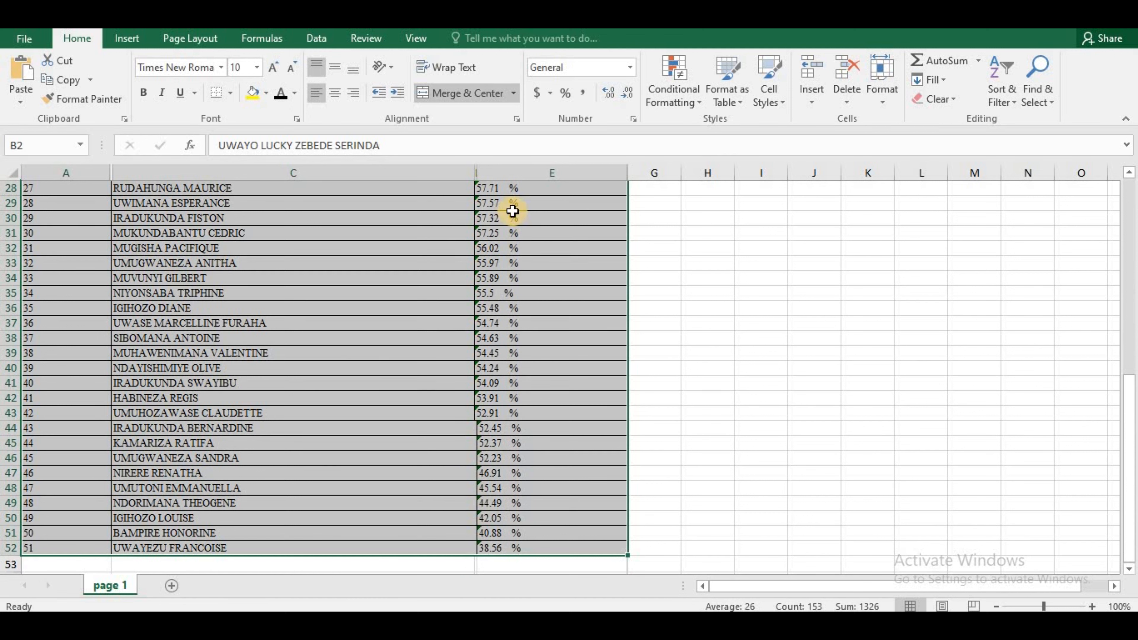
In the Excel student ranking, try to sort the selected student rows by name from A to Z
{"action": "left_click", "coordinate": [1007, 96]}
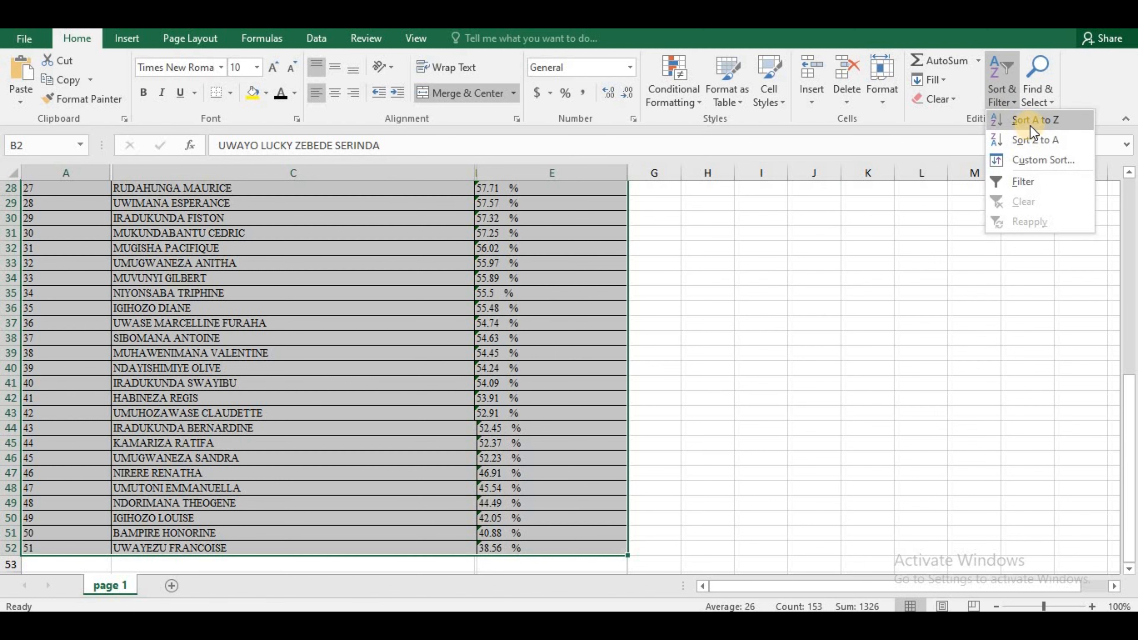
{"action": "left_click", "coordinate": [1030, 126]}
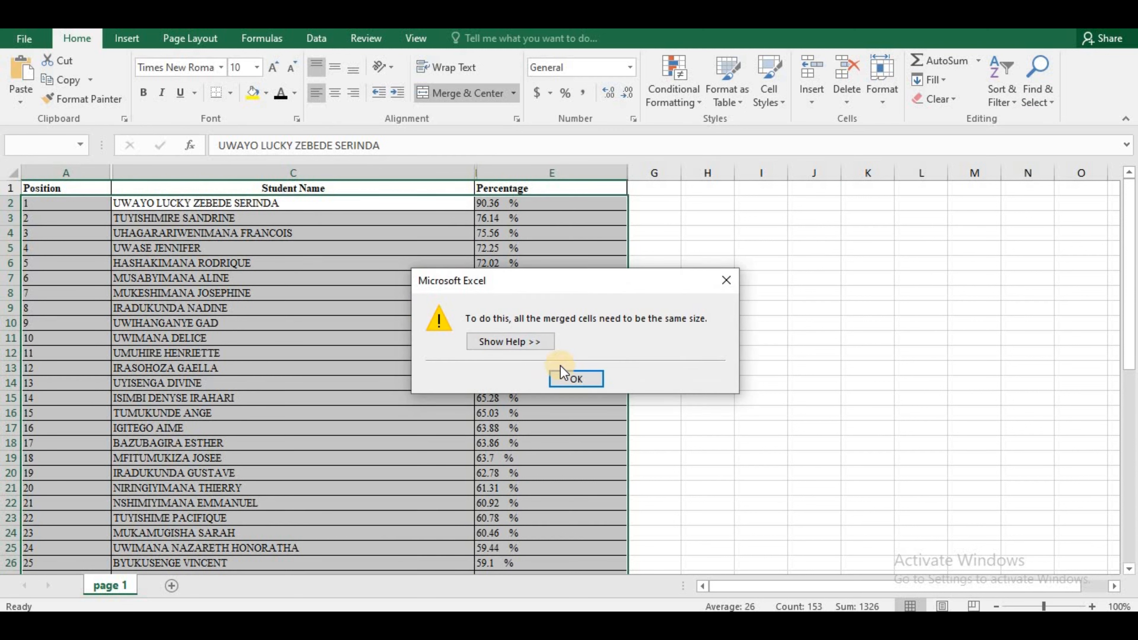
{"action": "left_click", "coordinate": [579, 374]}
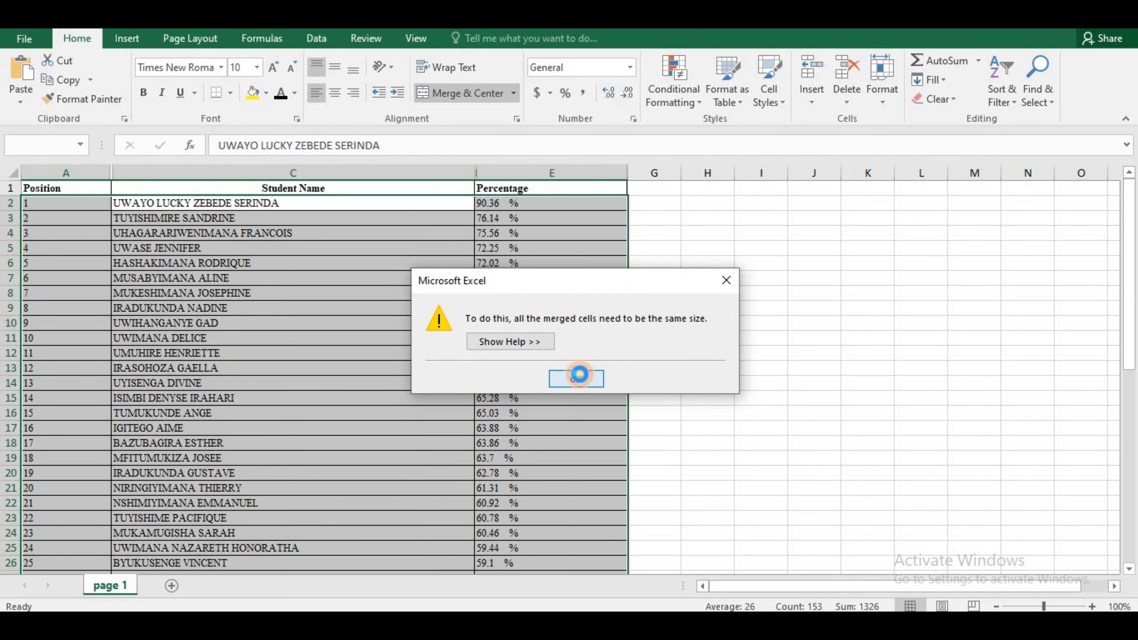
Insert a blank row between the header row and the first student
{"action": "left_click", "coordinate": [3, 203]}
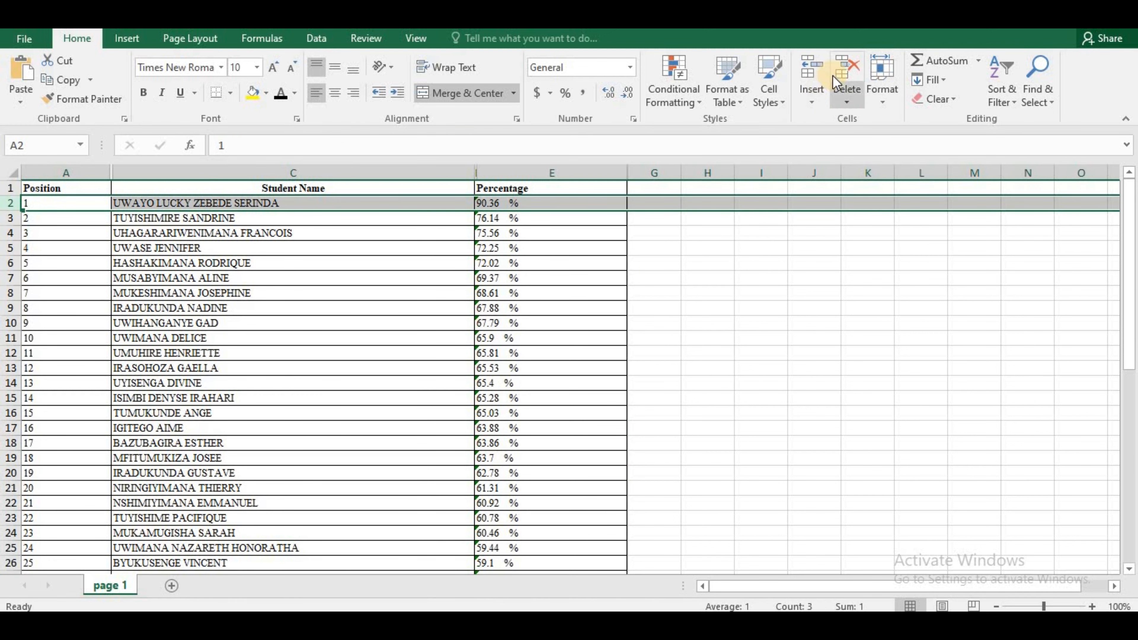
{"action": "left_click", "coordinate": [812, 80]}
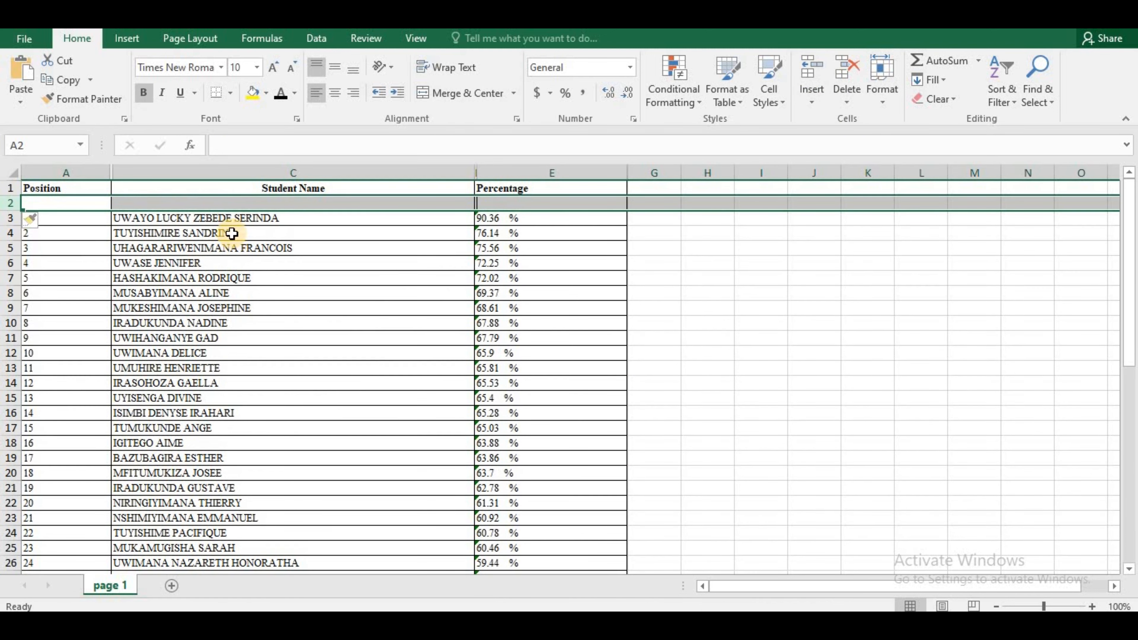
{"action": "double_click", "coordinate": [215, 219]}
{"action": "key", "text": "shift+End"}
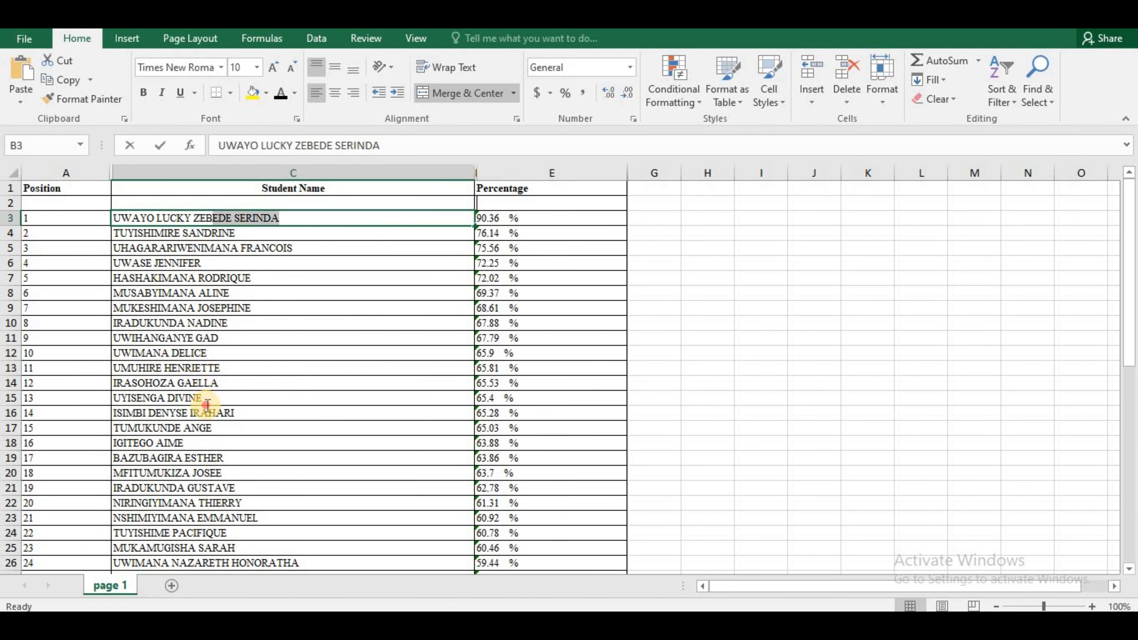
{"action": "left_click", "coordinate": [242, 341]}
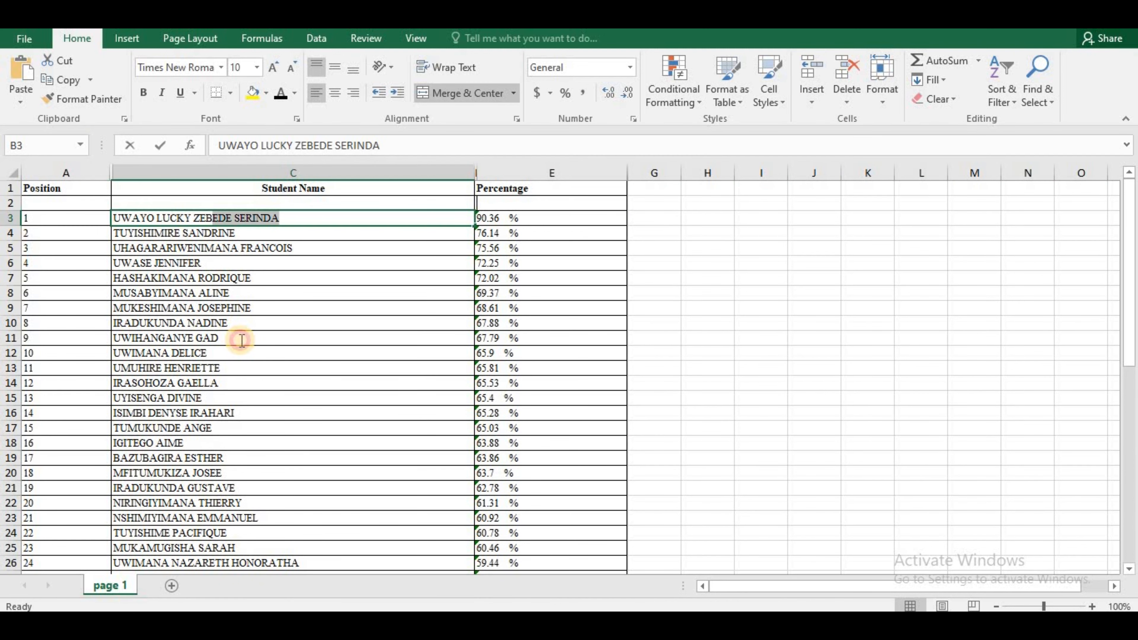
Try to unmerge the cells of all student rows by toggling Merge & Center, and undo it
{"action": "left_click", "coordinate": [116, 215]}
{"action": "left_click_drag", "start_coordinate": [116, 215], "coordinate": [134, 461]}
{"action": "left_click", "coordinate": [193, 473]}
{"action": "left_click_drag", "start_coordinate": [218, 473], "coordinate": [127, 221]}
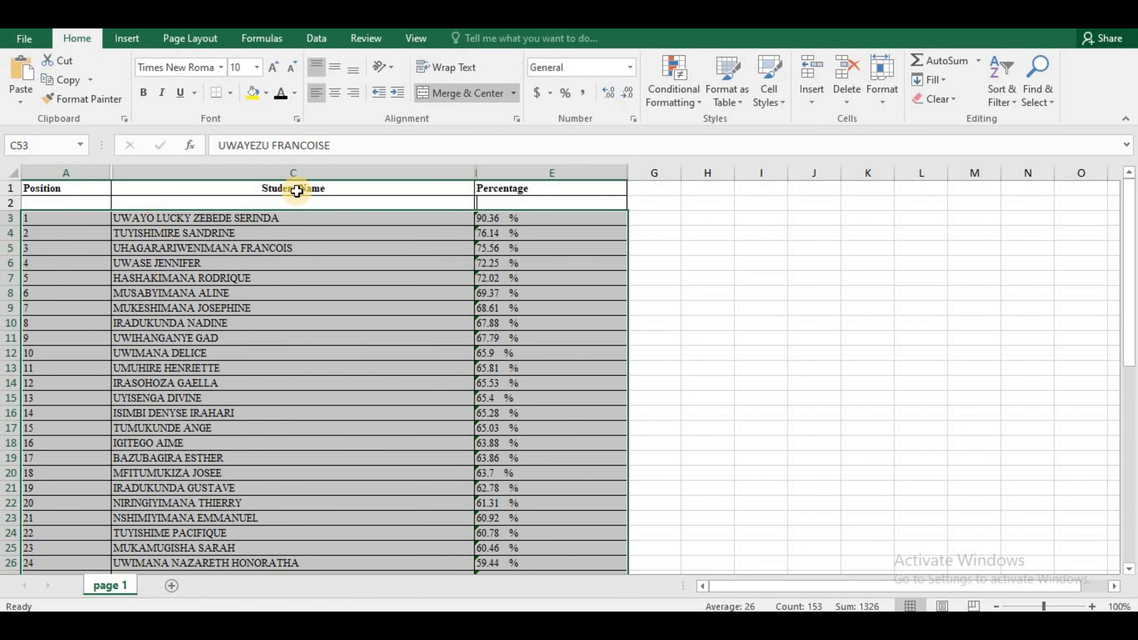
{"action": "left_click", "coordinate": [481, 94]}
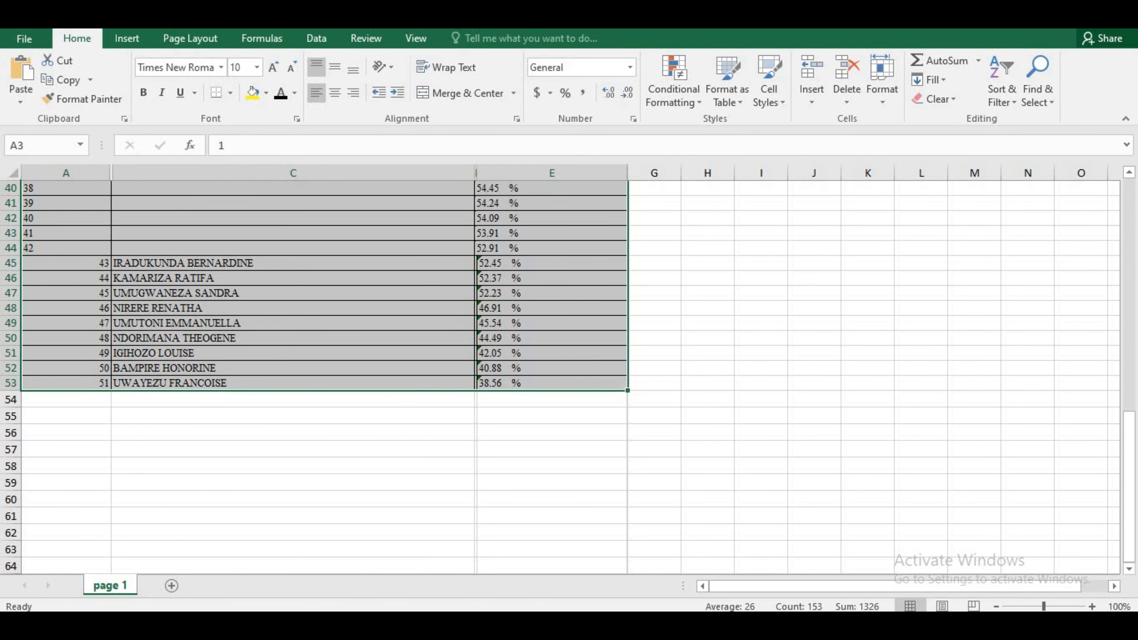
{"action": "key", "text": "ctrl+z"}
Try Unmerge Cells on the selected student rows, and undo it
{"action": "left_click", "coordinate": [513, 92]}
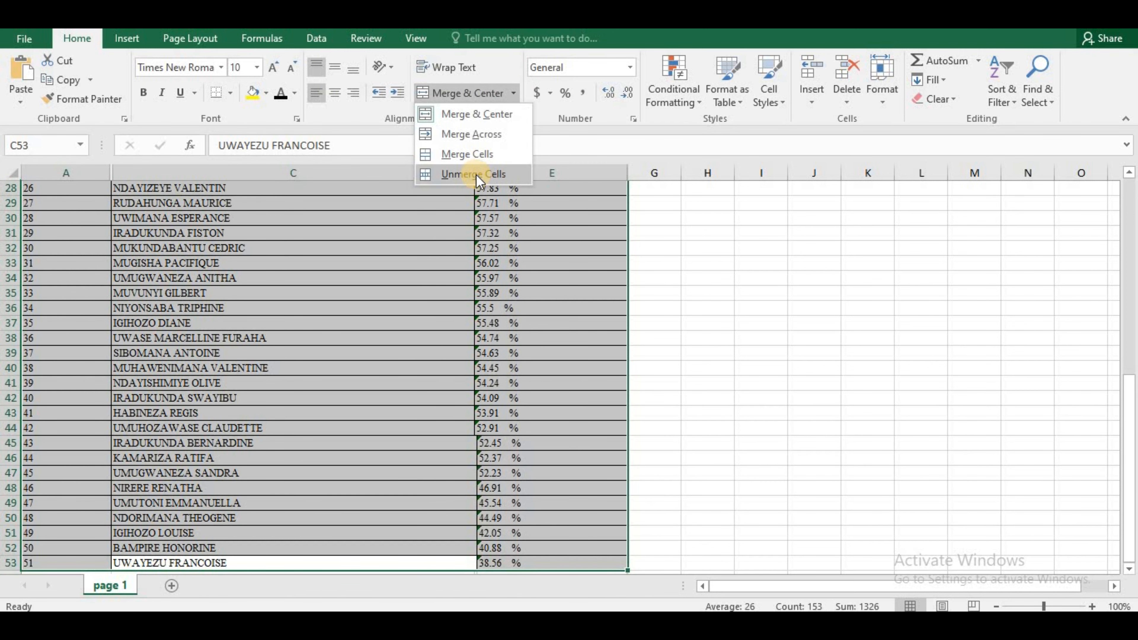
{"action": "left_click", "coordinate": [476, 171]}
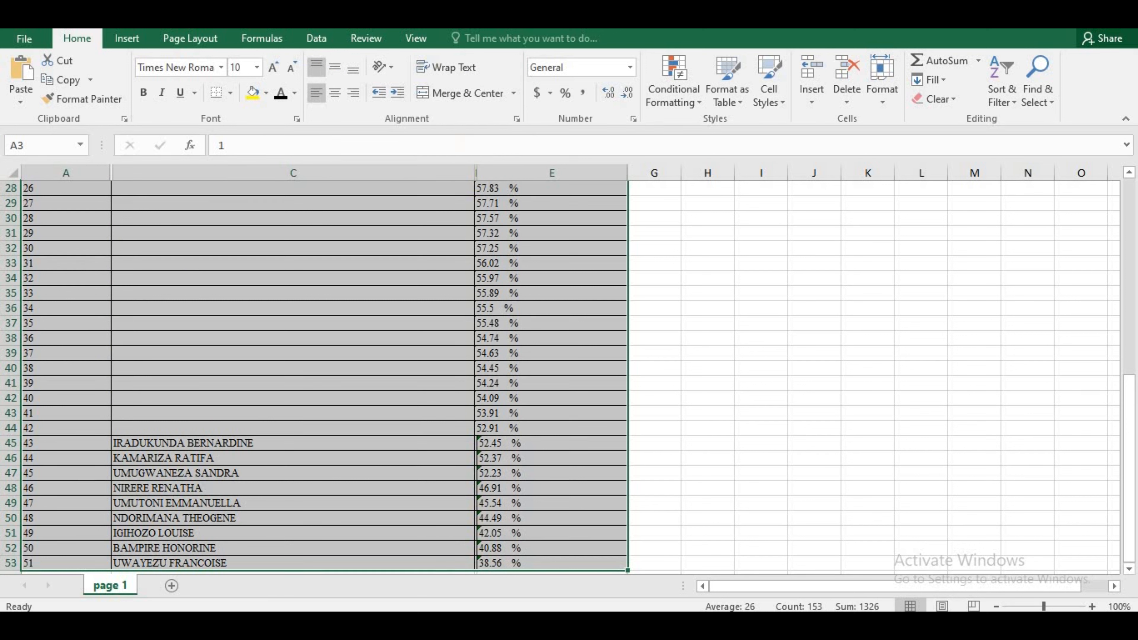
{"action": "key", "text": "ctrl+z"}
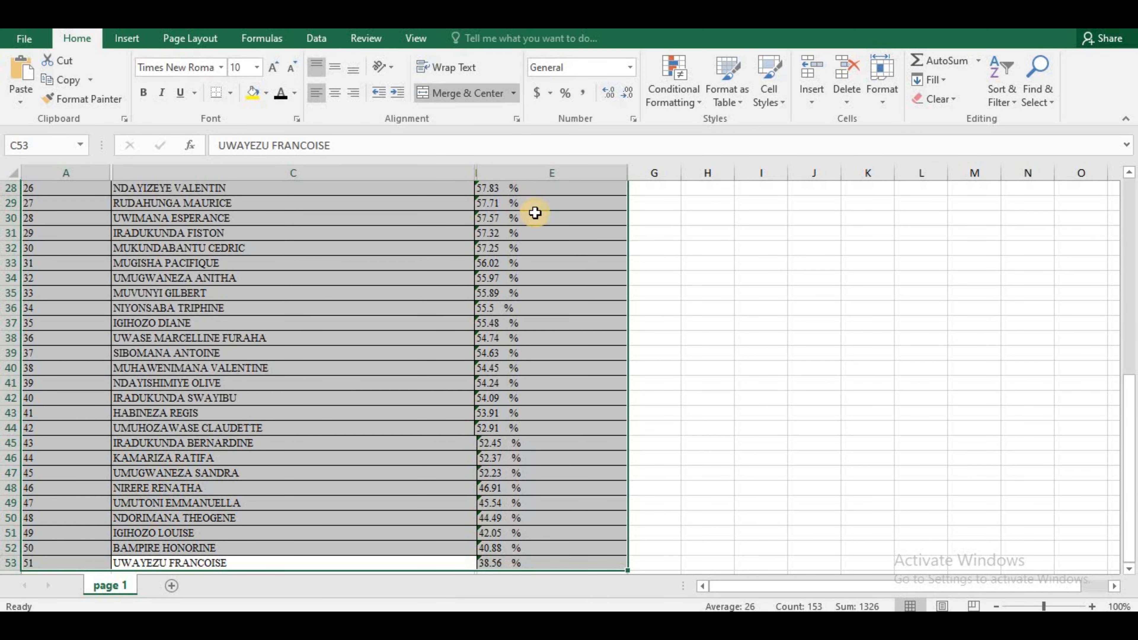
Narrow the Student Name column so it ends closer to the longest names
{"action": "left_click_drag", "start_coordinate": [1133, 439], "coordinate": [1136, 72]}
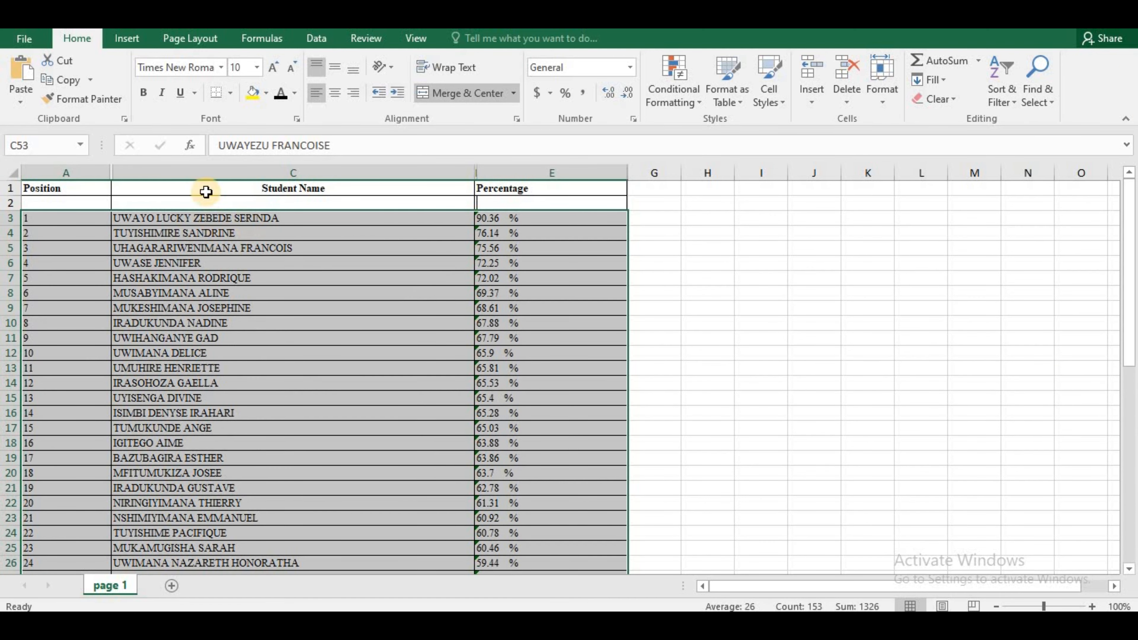
{"action": "left_click", "coordinate": [228, 223]}
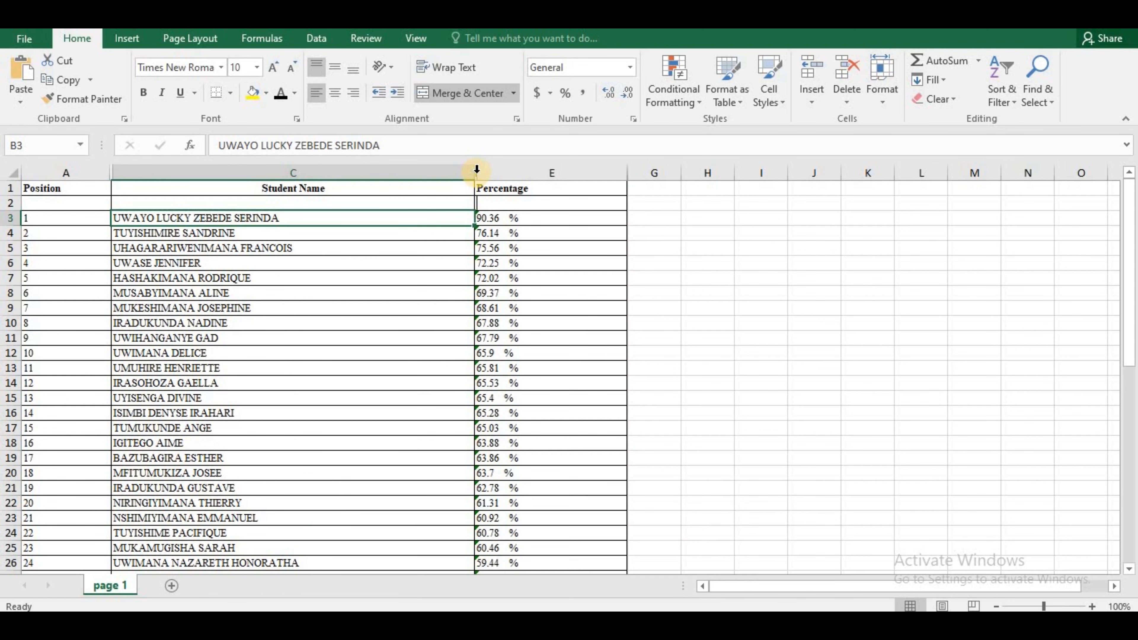
{"action": "left_click_drag", "start_coordinate": [471, 172], "coordinate": [359, 178]}
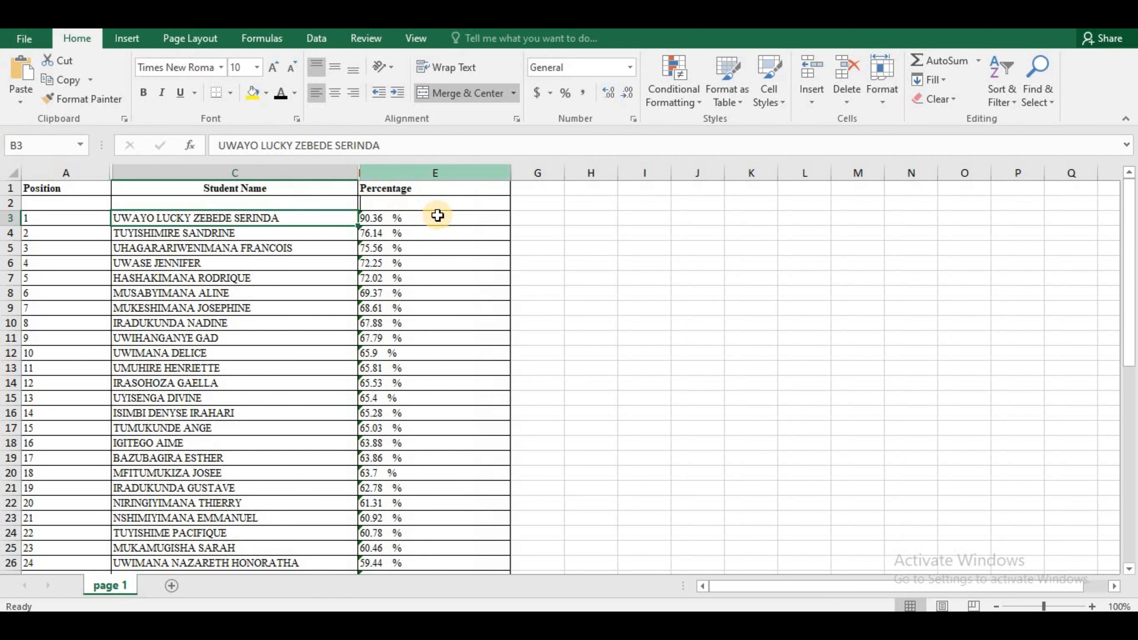
Copy the name of the first-ranked student from the Student Name column
{"action": "left_click", "coordinate": [370, 218]}
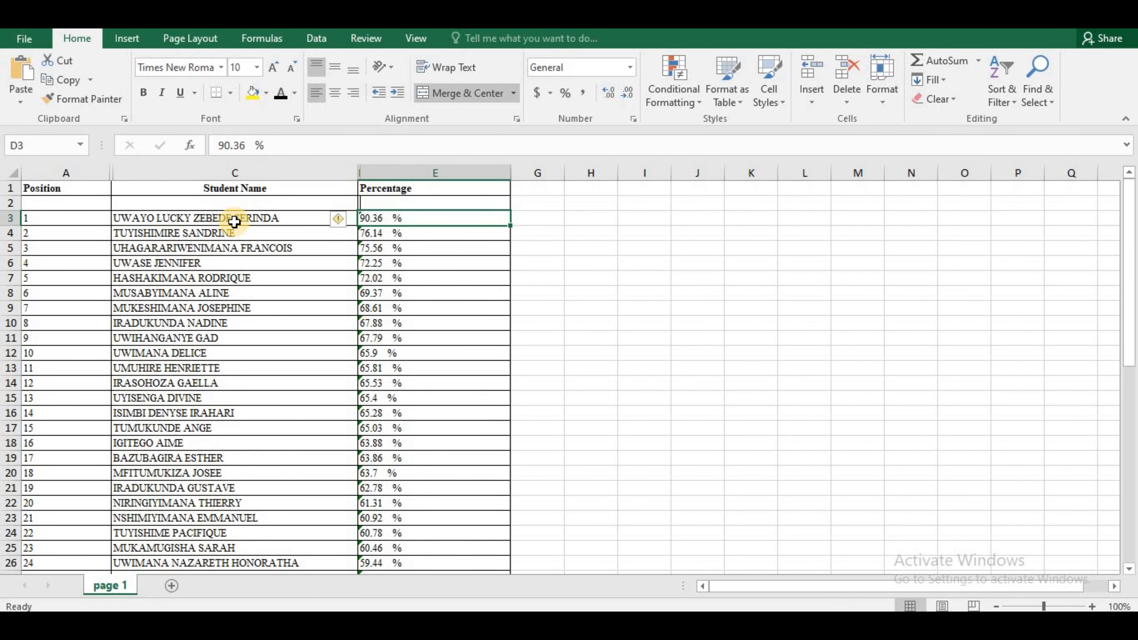
{"action": "left_click", "coordinate": [223, 219]}
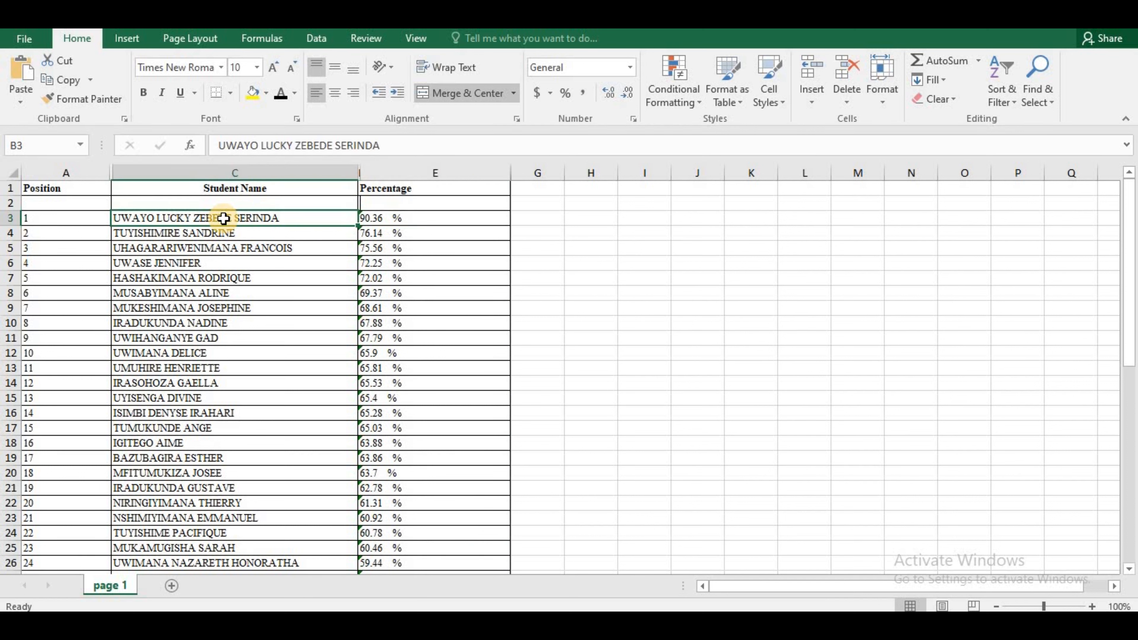
{"action": "key", "text": "ctrl+c"}
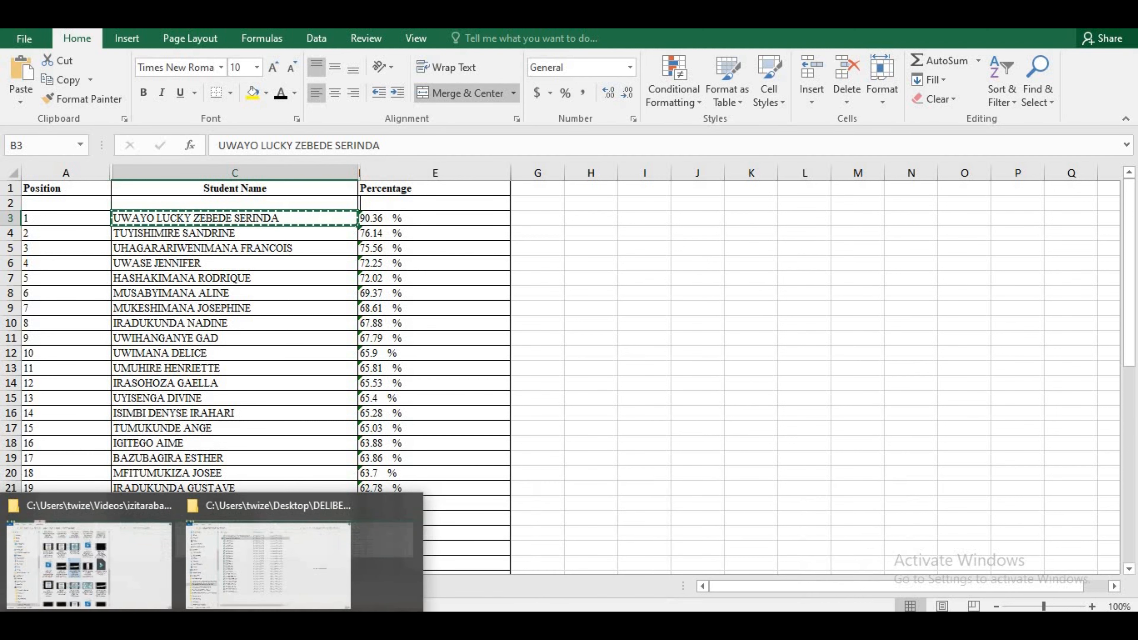
Switch to SDMS in the browser and open the class deliberation list for students under Academics
{"action": "left_click", "coordinate": [136, 624]}
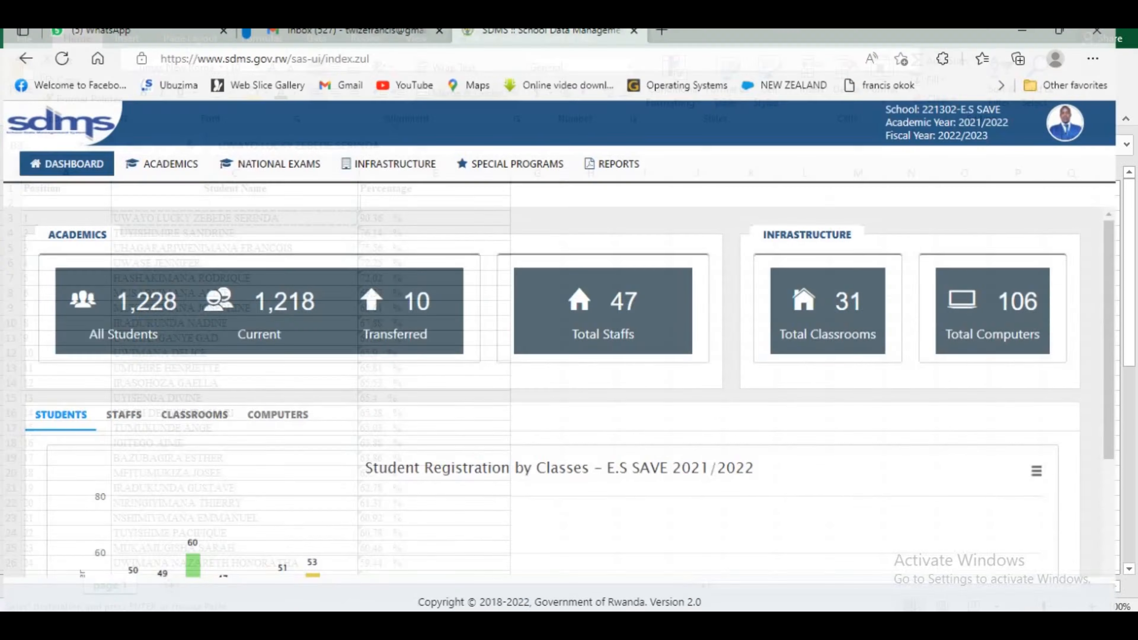
{"action": "left_click", "coordinate": [171, 152]}
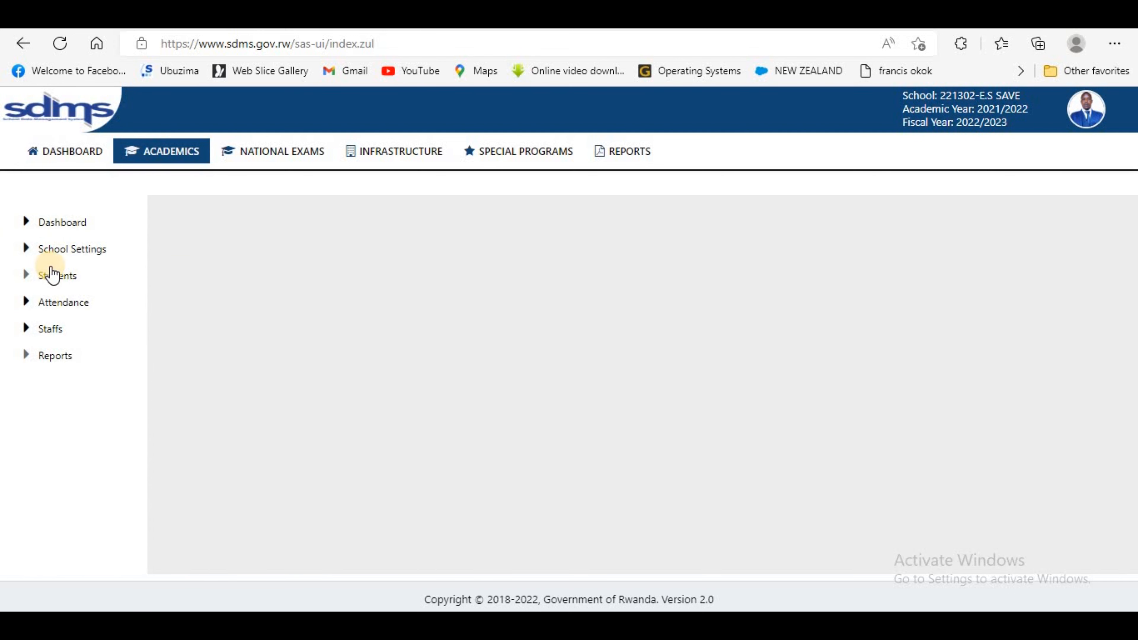
{"action": "left_click", "coordinate": [50, 276]}
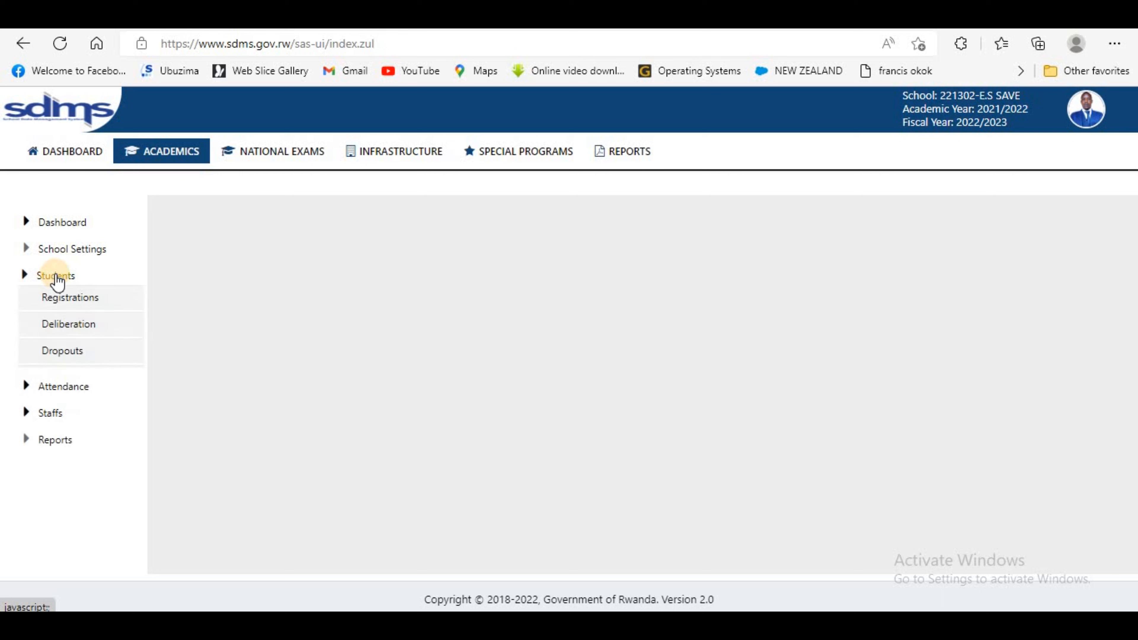
{"action": "left_click", "coordinate": [56, 324]}
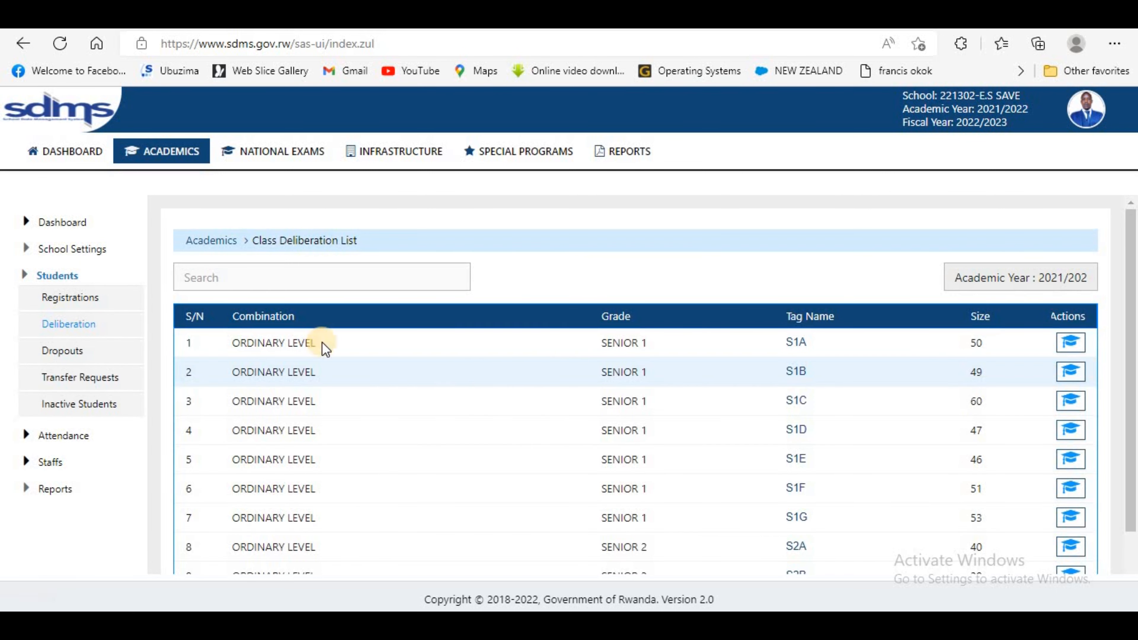
{"action": "left_click", "coordinate": [257, 316]}
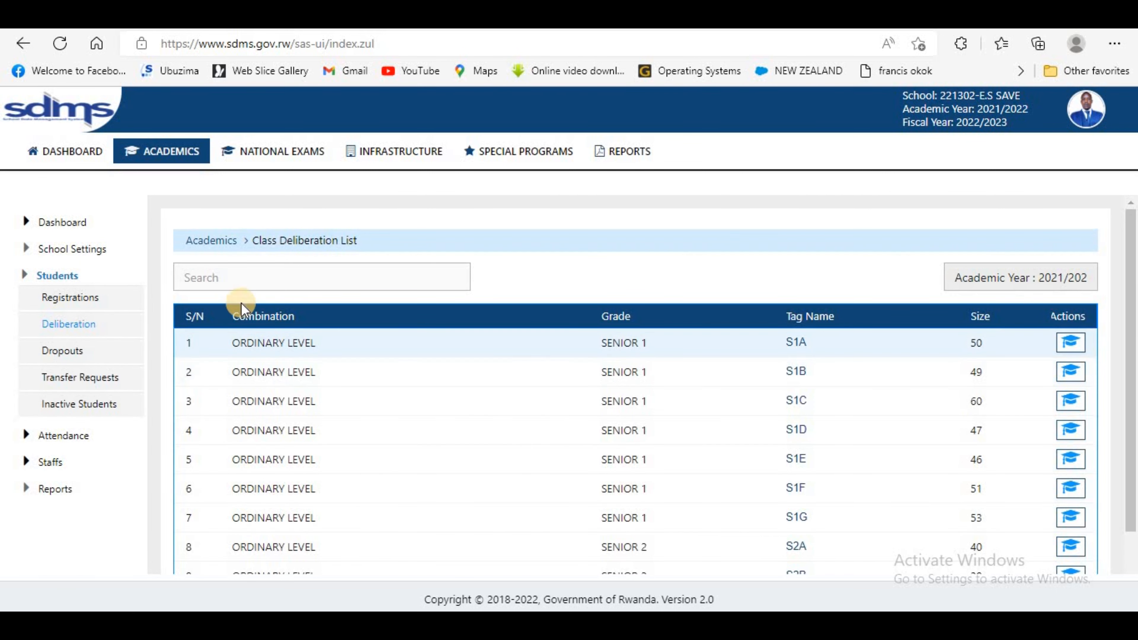
Open the deliberation of the Senior 1 class S1A, retrying the request whenever the server does not respond
{"action": "left_click", "coordinate": [1075, 337]}
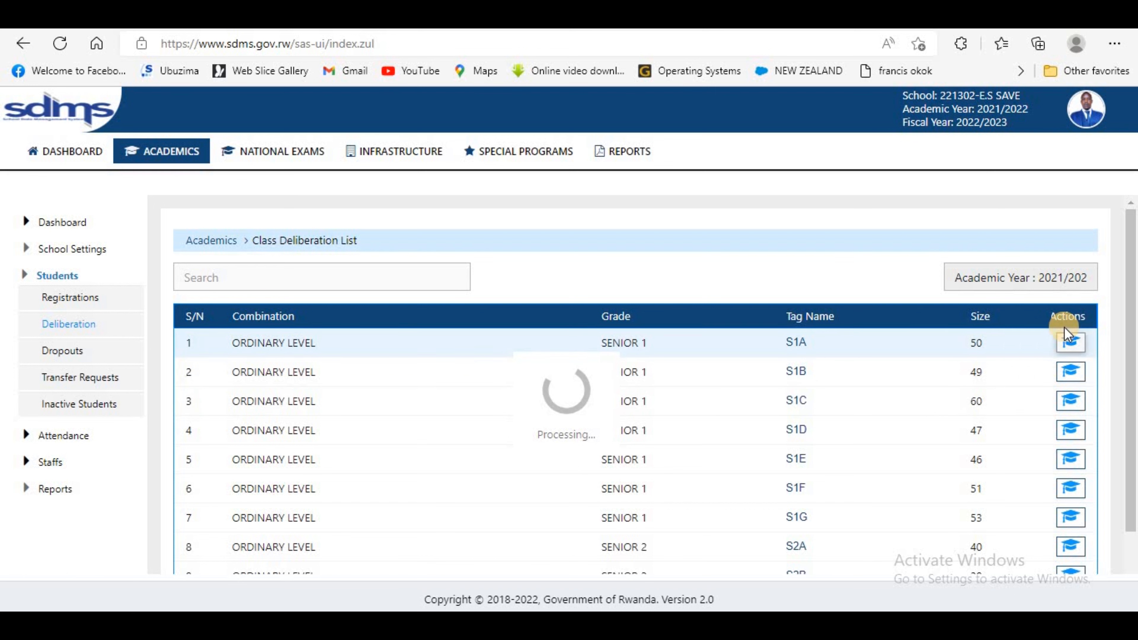
{"action": "left_click", "coordinate": [1070, 344]}
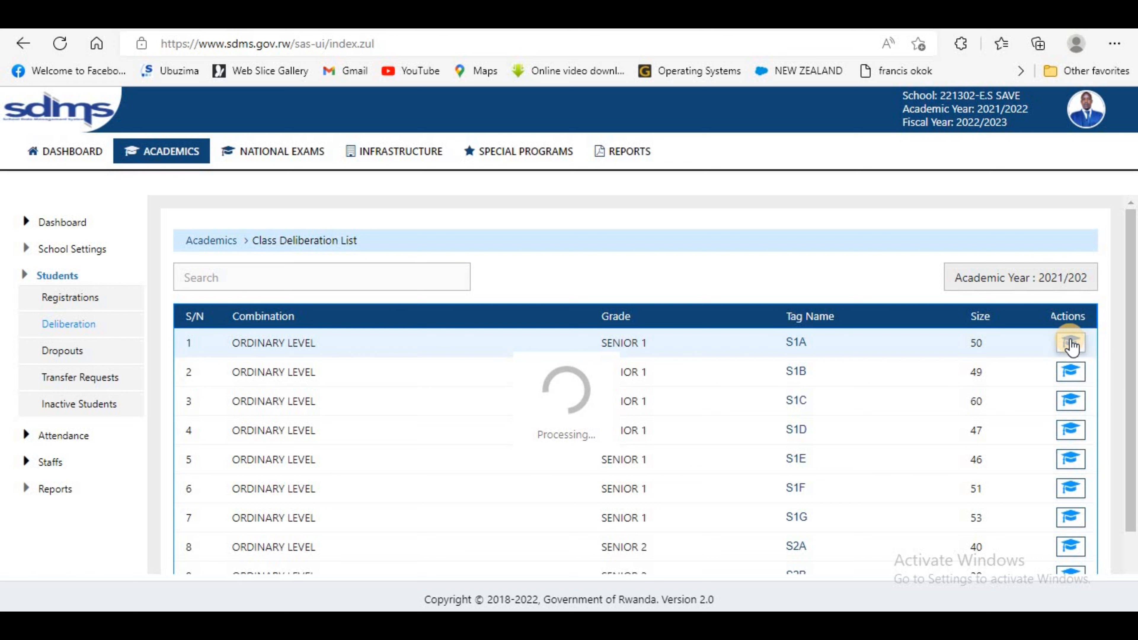
{"action": "left_click", "coordinate": [651, 182]}
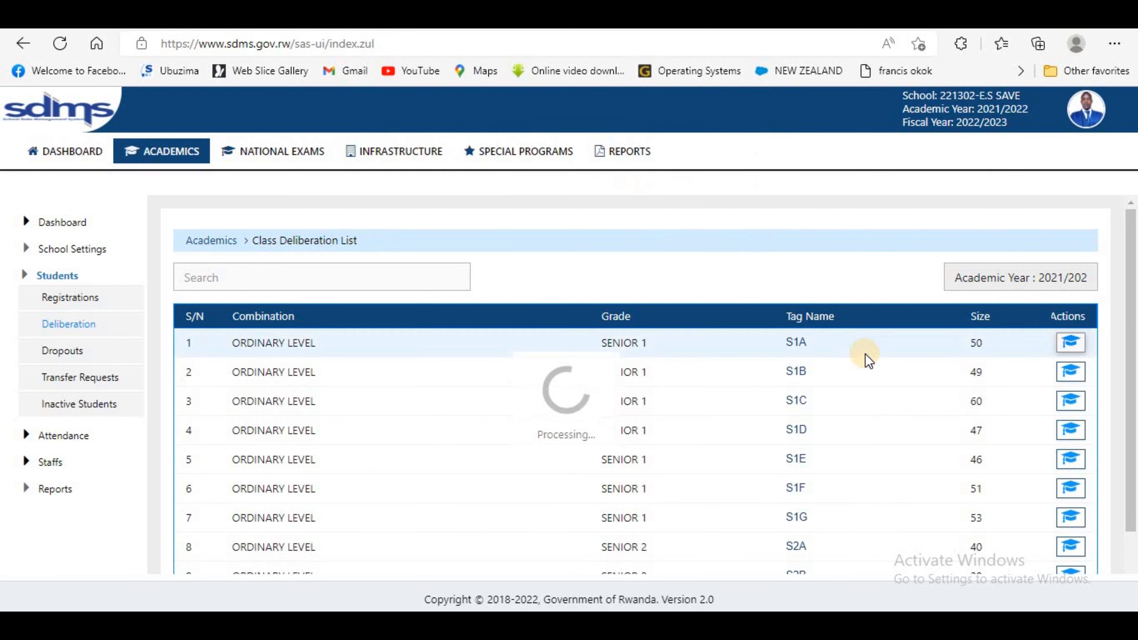
{"action": "left_click", "coordinate": [1080, 350]}
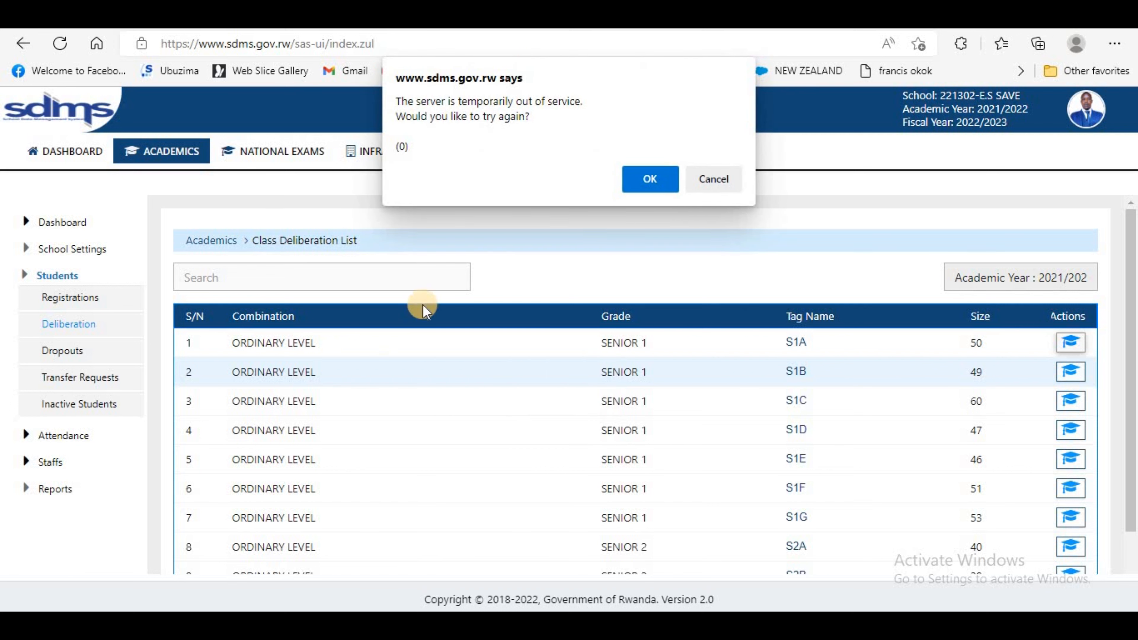
{"action": "left_click", "coordinate": [648, 179]}
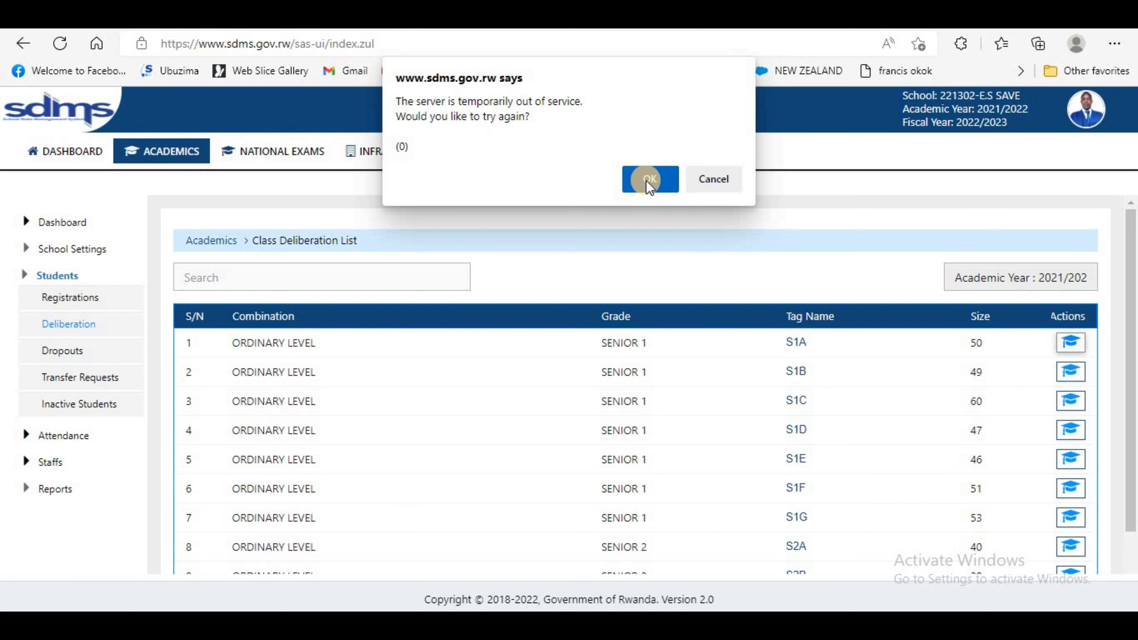
{"action": "left_click", "coordinate": [649, 180]}
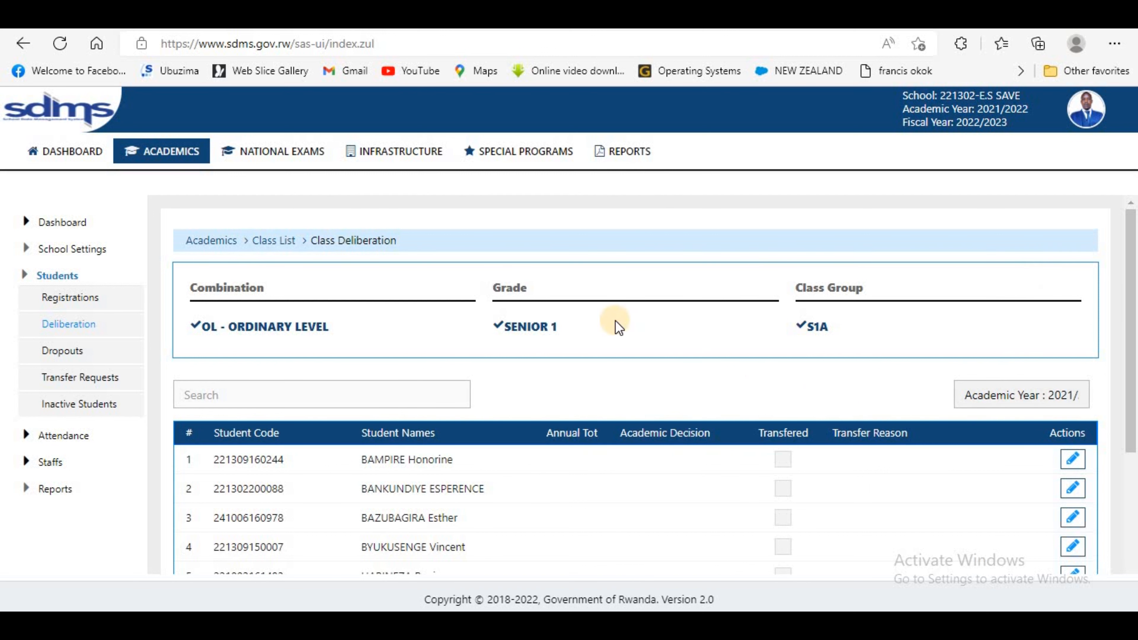
Search the S1A deliberation list for the first-ranked student by surname
{"action": "left_click_drag", "start_coordinate": [1131, 294], "coordinate": [1126, 365]}
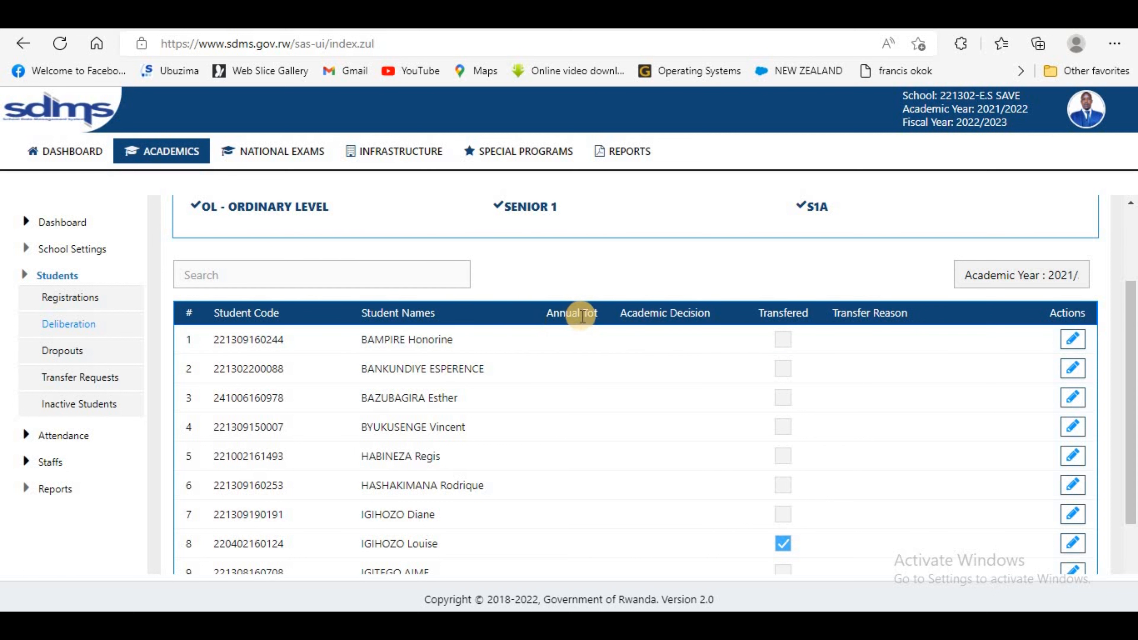
{"action": "left_click", "coordinate": [261, 274]}
{"action": "type", "text": "uwayo"}
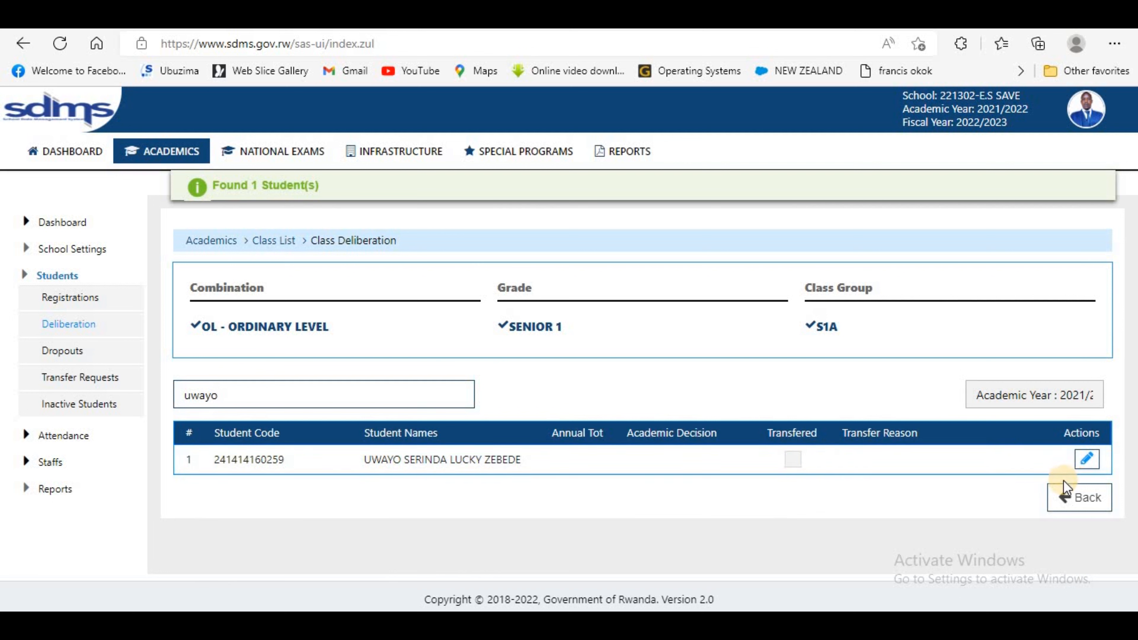
Edit the found student's deliberation, look up the percentage in Proclamation S1A.xlsx in Excel, and enter 90.36 as the annual total in SDMS
{"action": "left_click", "coordinate": [1086, 461]}
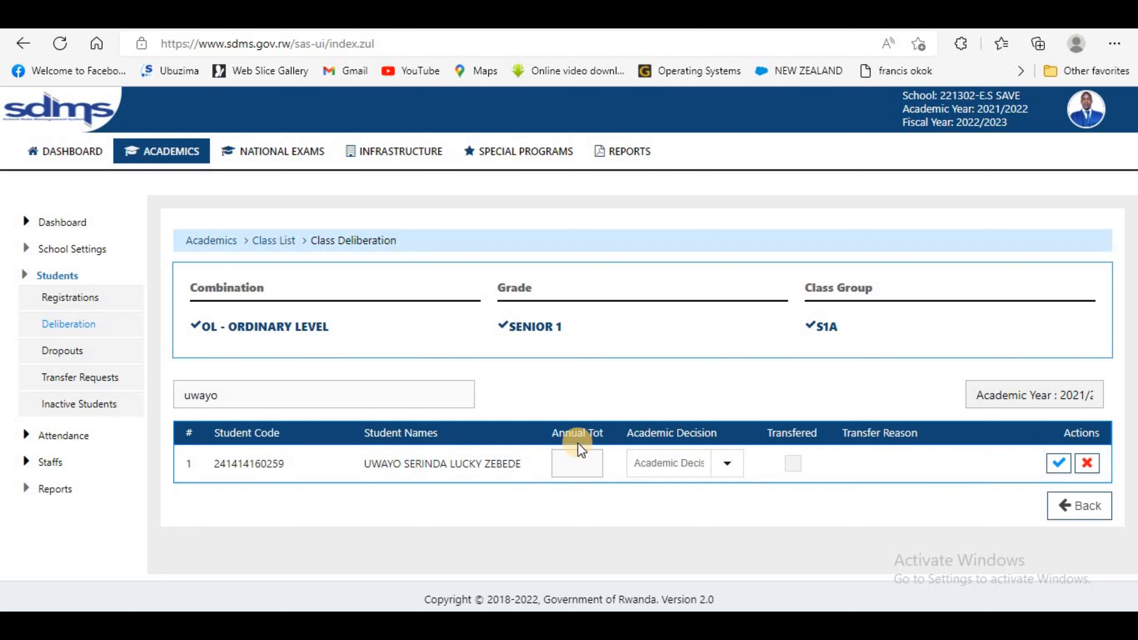
{"action": "left_click", "coordinate": [575, 463]}
{"action": "left_click", "coordinate": [429, 625]}
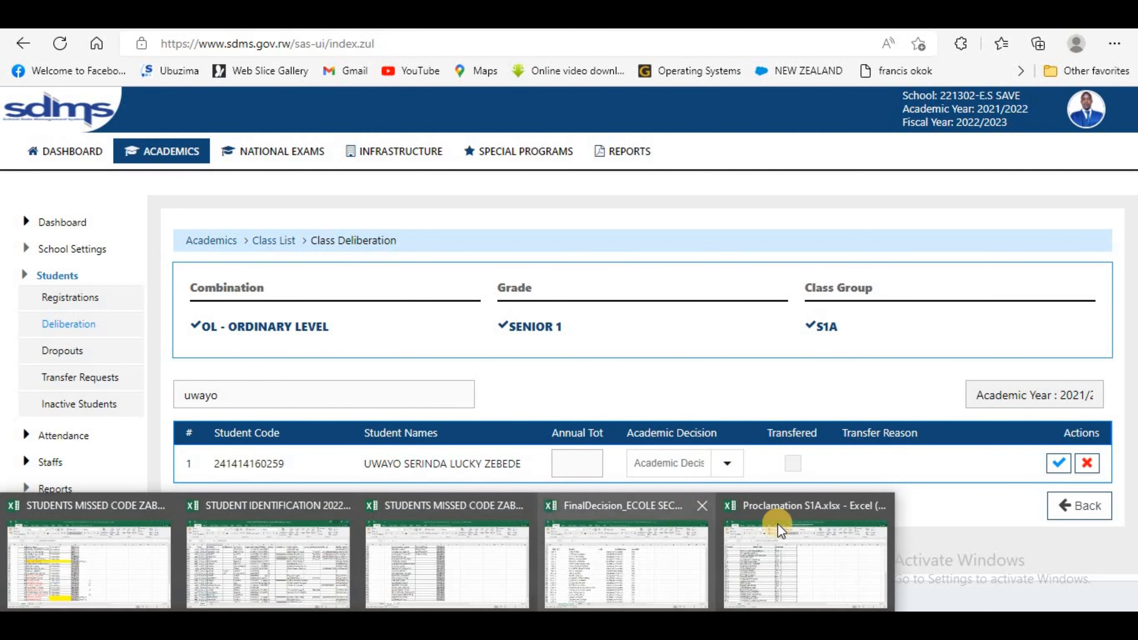
{"action": "left_click", "coordinate": [755, 553]}
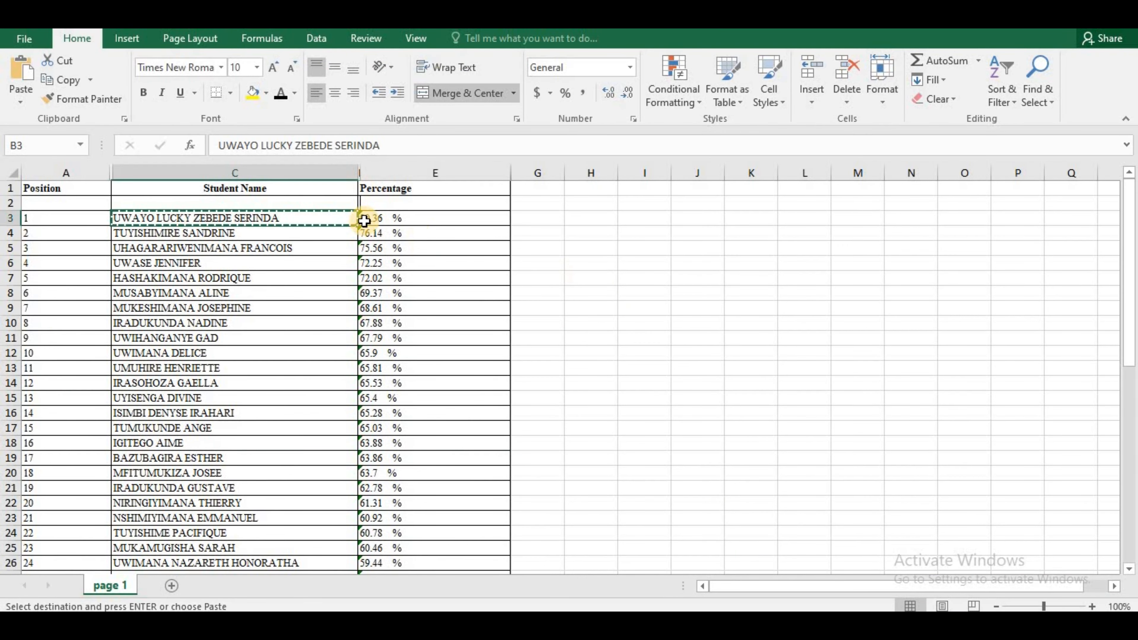
{"action": "left_click", "coordinate": [418, 220]}
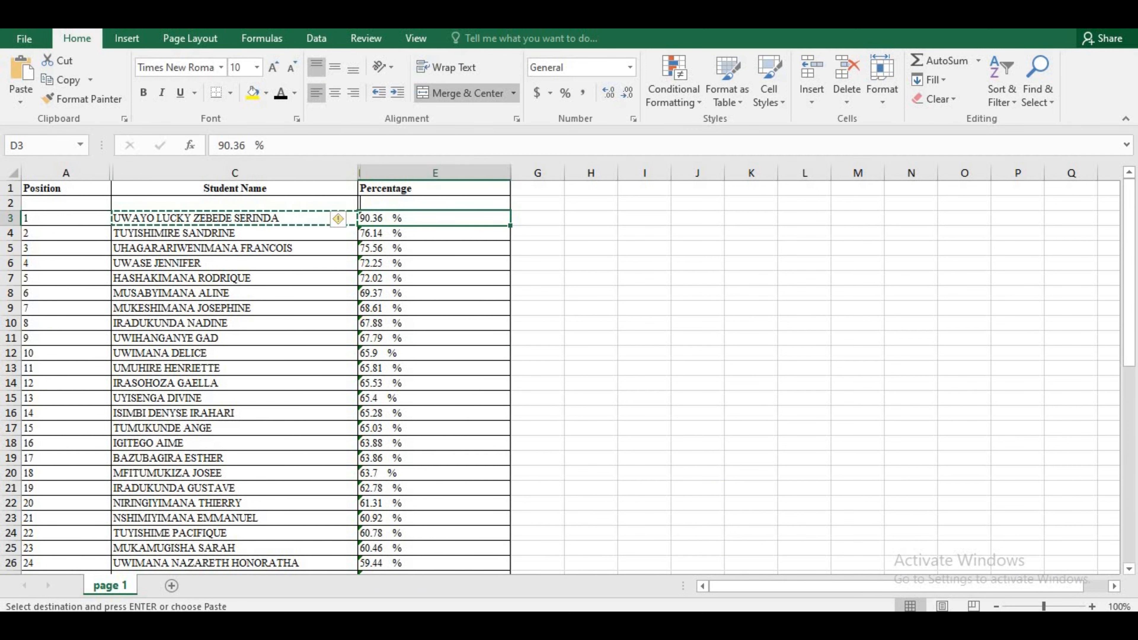
{"action": "mouse_move", "coordinate": [137, 626]}
{"action": "left_click", "coordinate": [137, 560]}
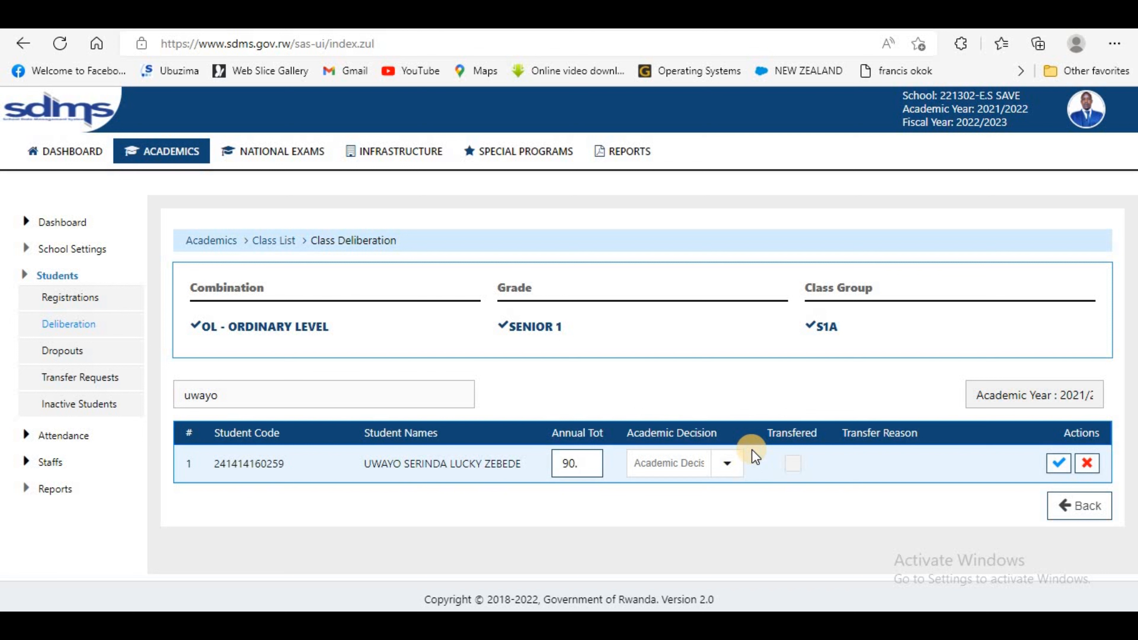
Set the student's academic decision to PROMOTED, save the record and return to the class deliberation list
{"action": "left_click", "coordinate": [725, 465]}
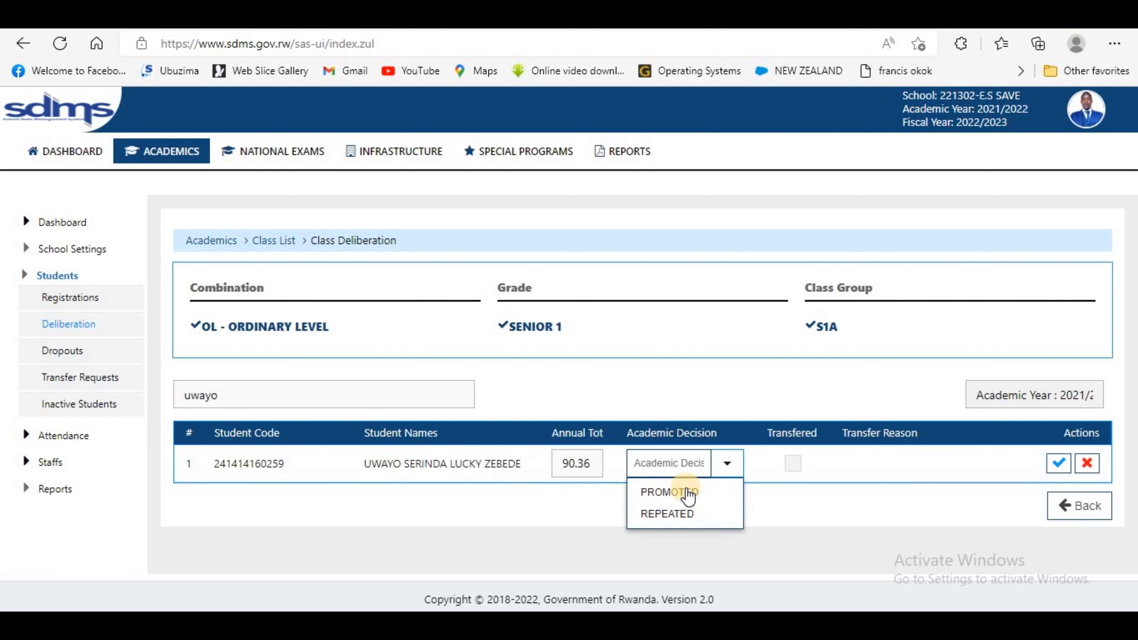
{"action": "left_click", "coordinate": [690, 492]}
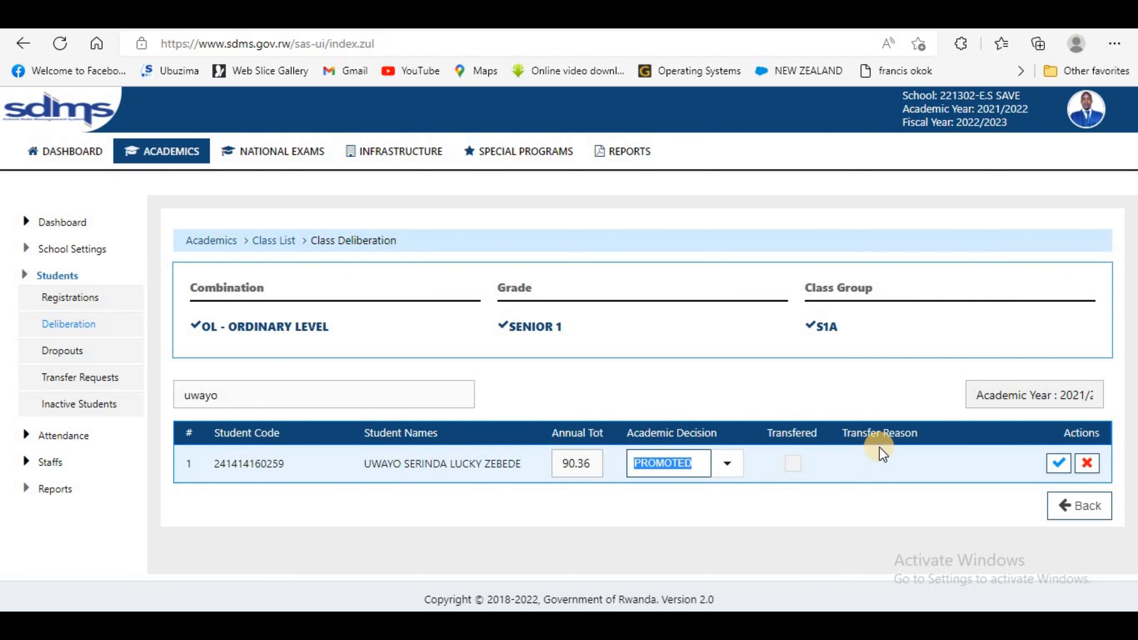
{"action": "left_click", "coordinate": [1058, 466]}
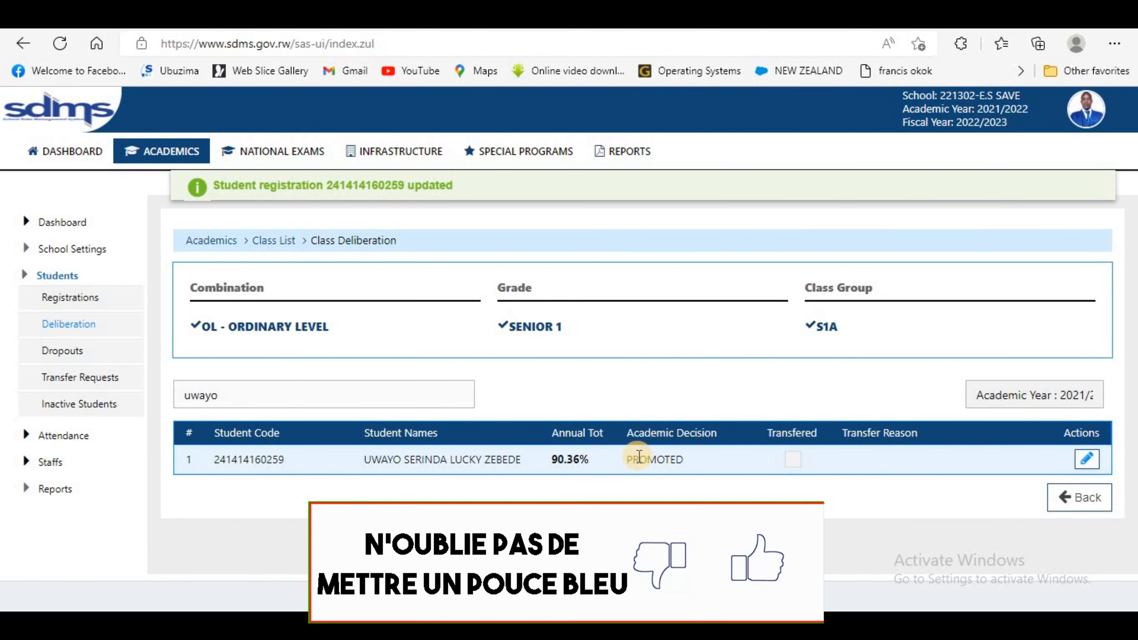
{"action": "left_click", "coordinate": [1077, 499]}
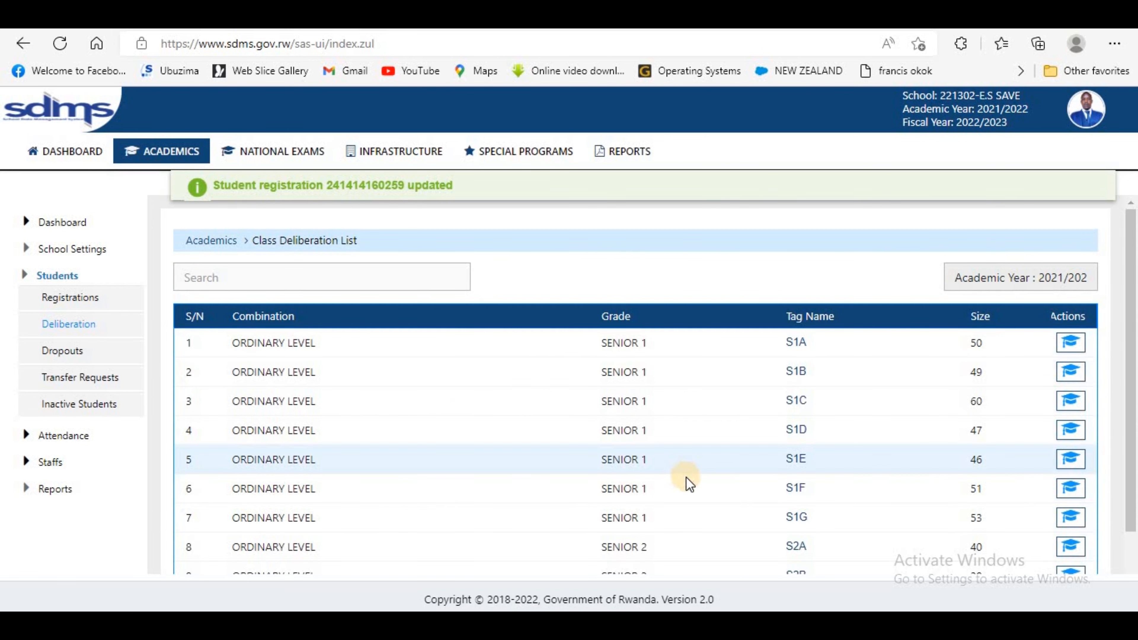
Reopen the S1A deliberation list and search it by surname for the student ranked second in Proclamation S1A.xlsx
{"action": "left_click", "coordinate": [1070, 342]}
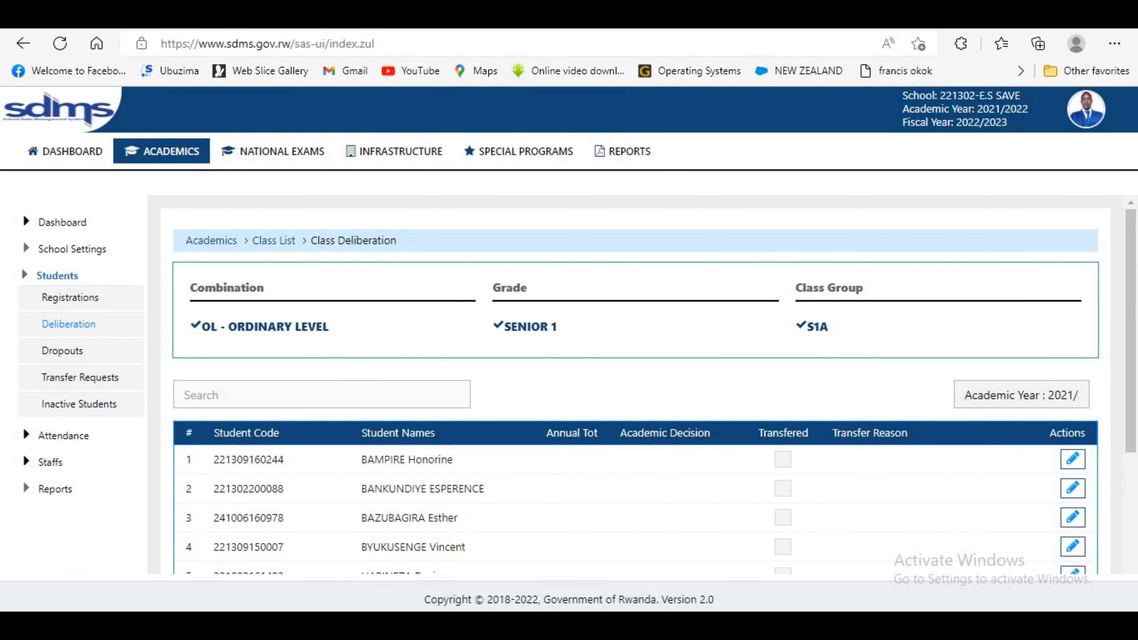
{"action": "mouse_move", "coordinate": [404, 625]}
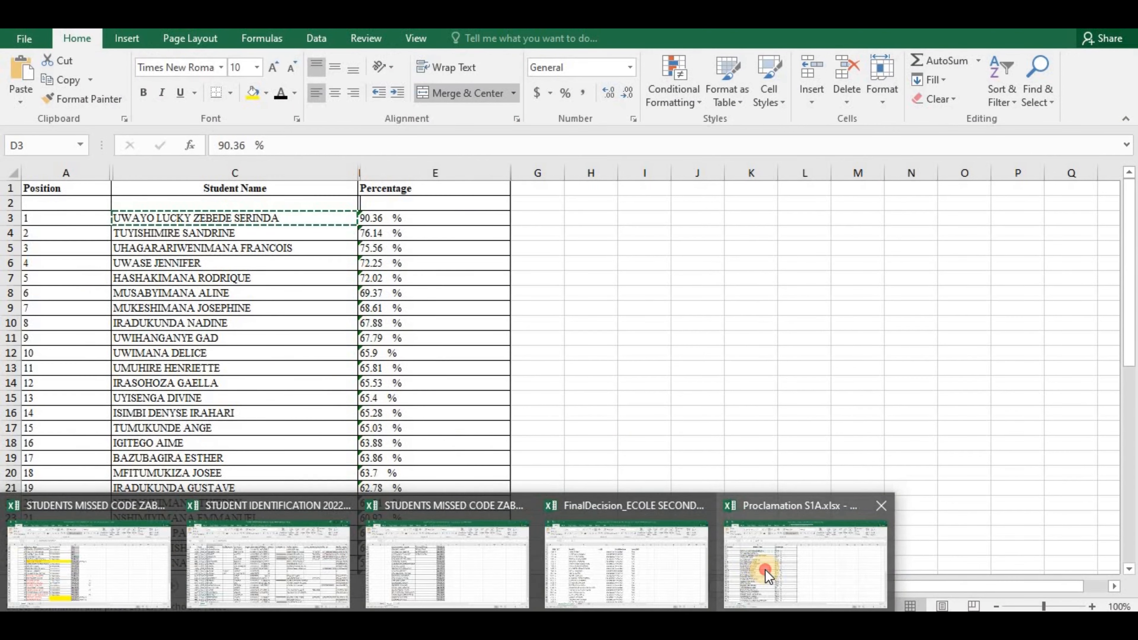
{"action": "left_click", "coordinate": [761, 566]}
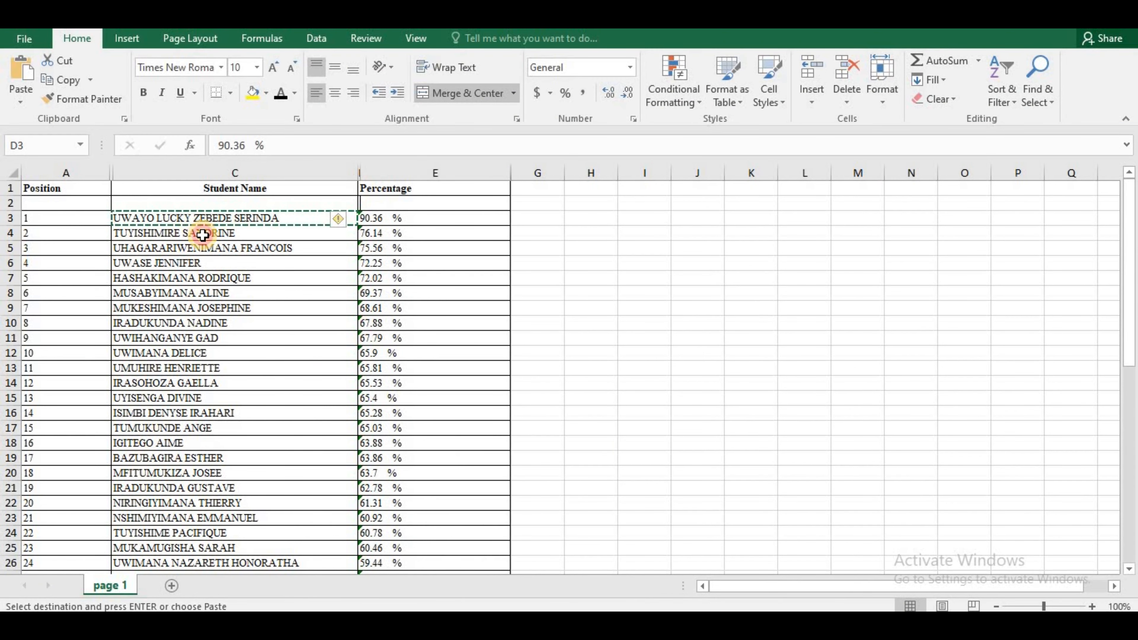
{"action": "left_click", "coordinate": [237, 238]}
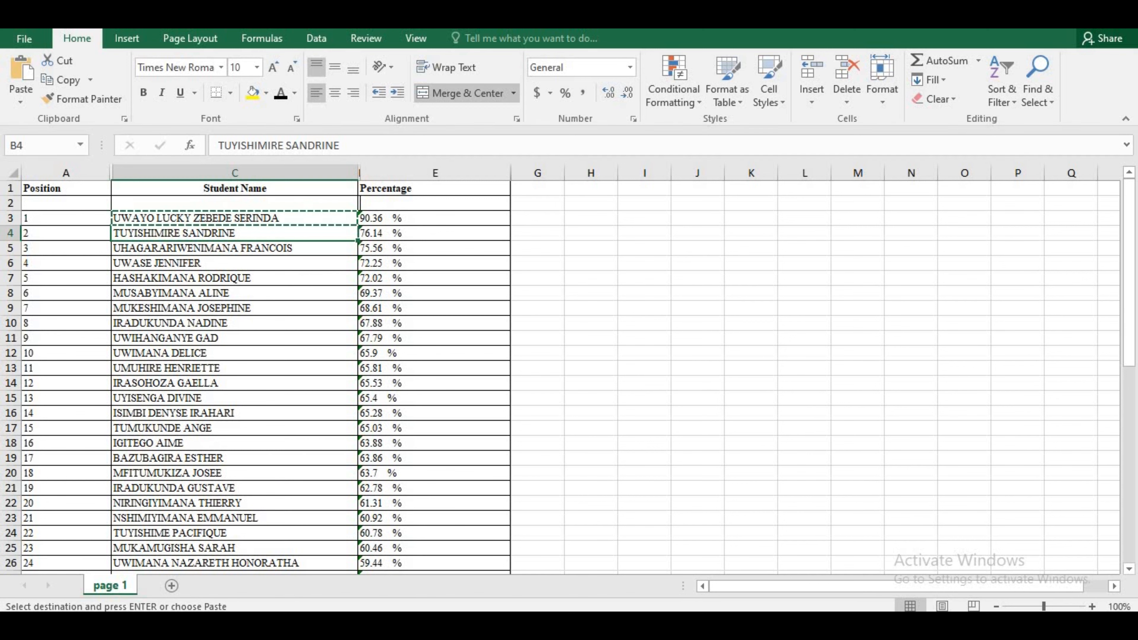
{"action": "key", "text": "alt+Tab"}
{"action": "left_click", "coordinate": [362, 394]}
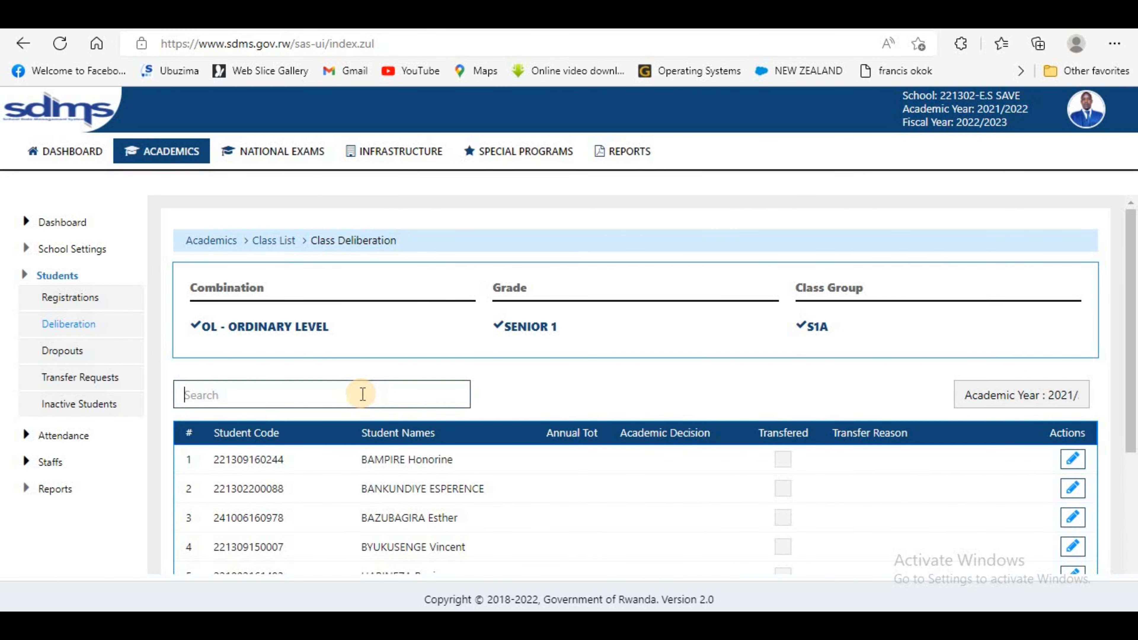
{"action": "type", "text": "tuyishimire"}
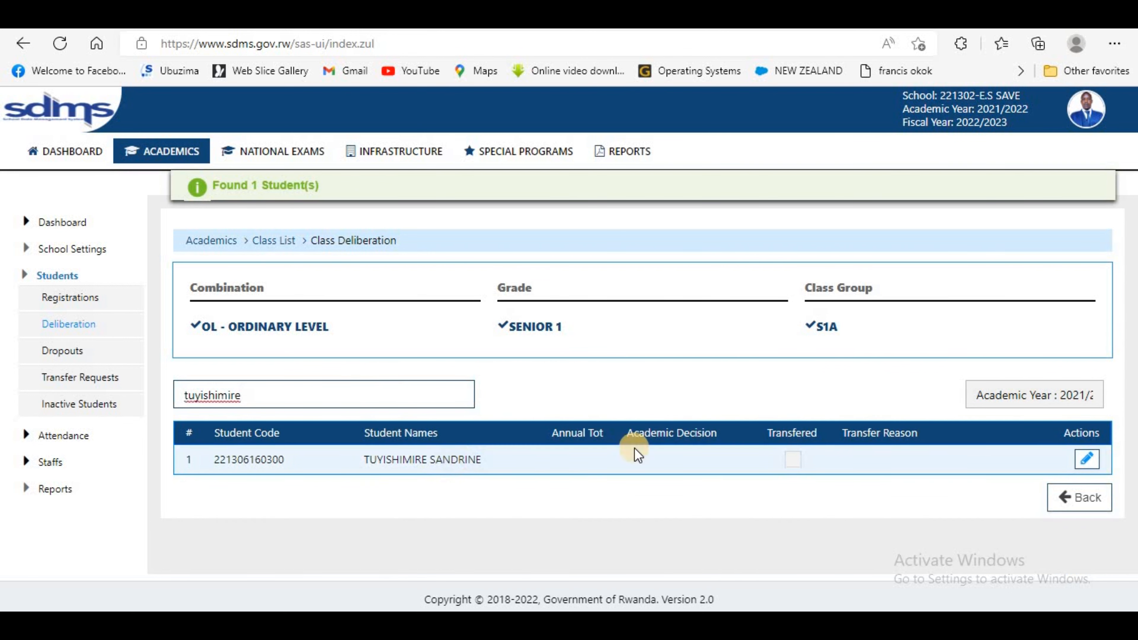
Record an annual total of 76.14 and the decision PROMOTED for the found student, save, and return to the class deliberation list
{"action": "left_click", "coordinate": [1087, 461]}
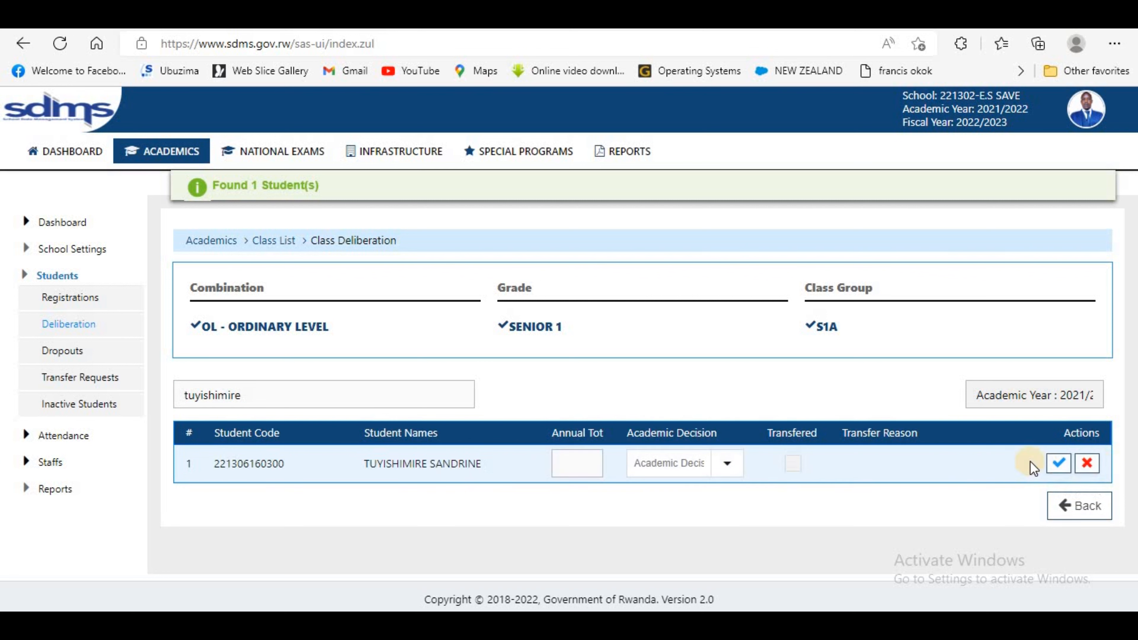
{"action": "type", "text": "76.14"}
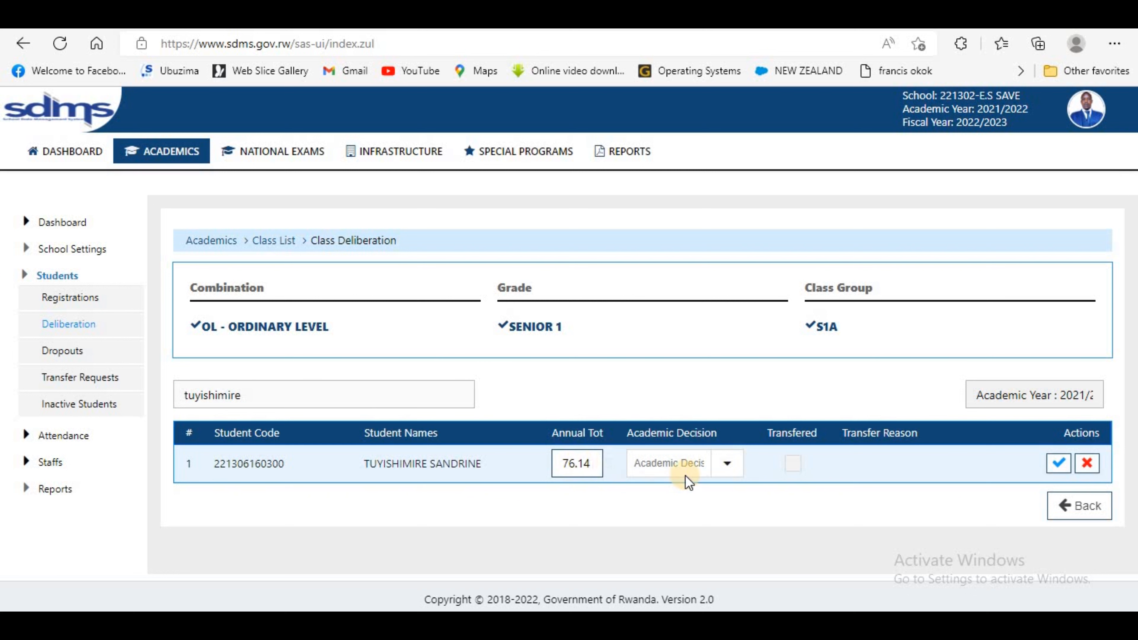
{"action": "left_click", "coordinate": [721, 469]}
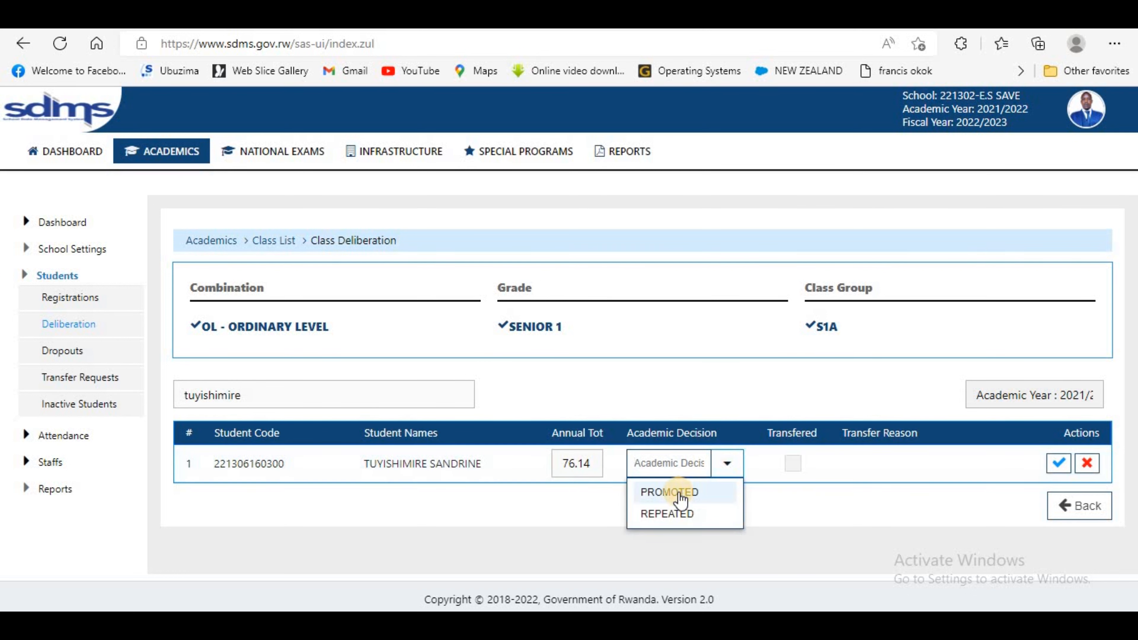
{"action": "left_click", "coordinate": [668, 492]}
{"action": "left_click", "coordinate": [1058, 464]}
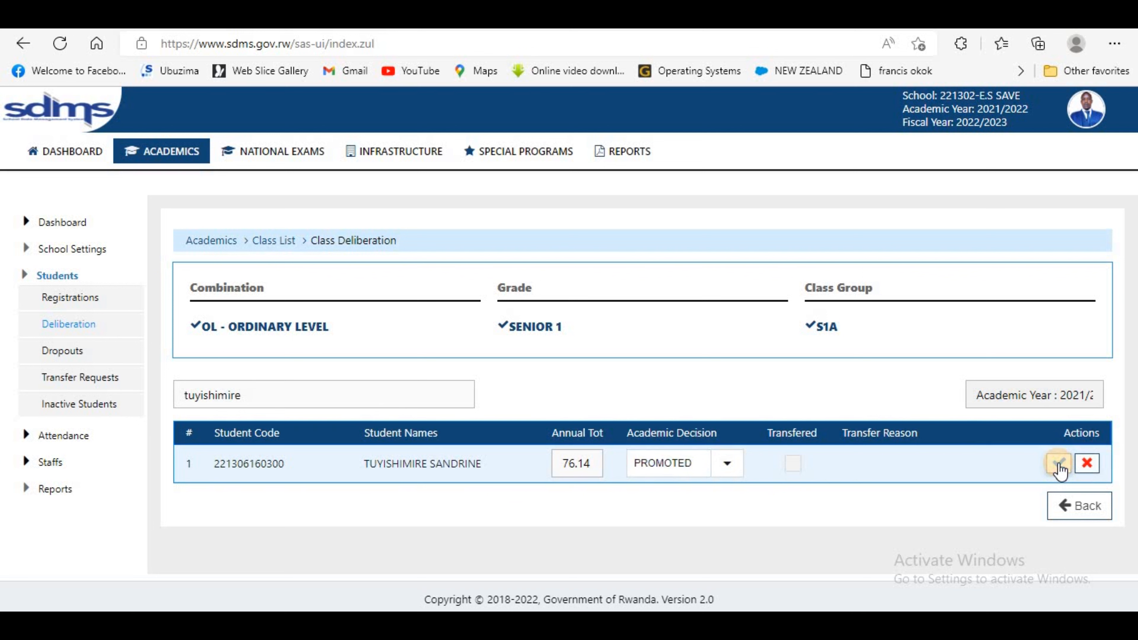
{"action": "left_click", "coordinate": [1076, 501]}
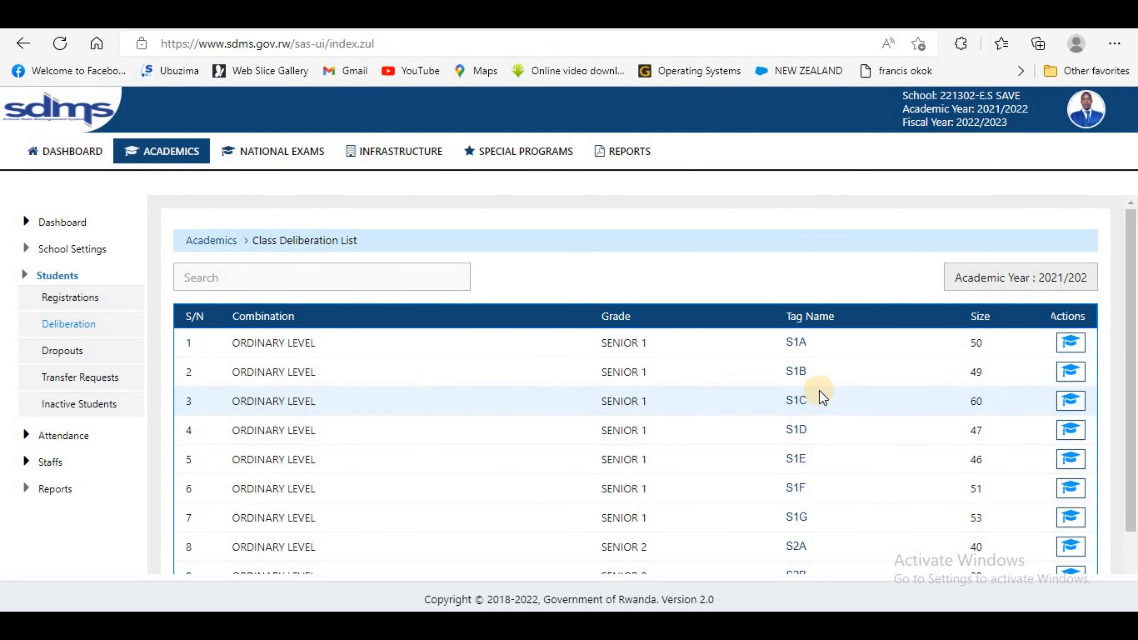
Open S1D PR.xlsx in Excel and place it side by side with the SDMS class S1D deliberation page in Edge
{"action": "mouse_move", "coordinate": [1132, 305]}
{"action": "left_mouse_down"}
{"action": "mouse_move", "coordinate": [1120, 419]}
{"action": "mouse_move", "coordinate": [1121, 308]}
{"action": "left_mouse_up"}
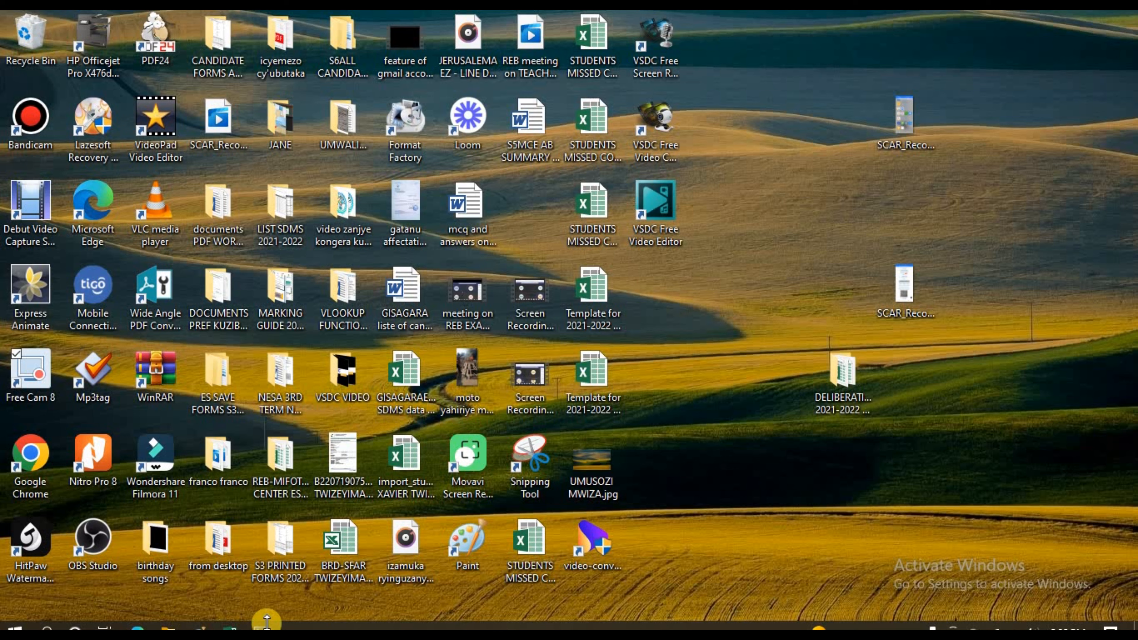
{"action": "mouse_move", "coordinate": [230, 630]}
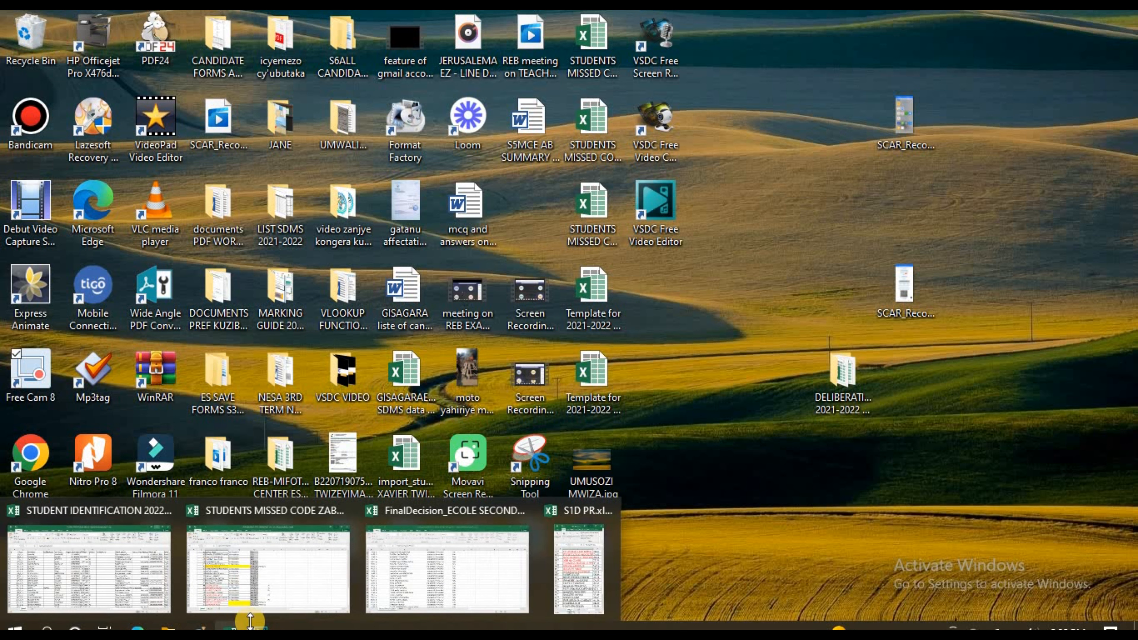
{"action": "left_click", "coordinate": [572, 591]}
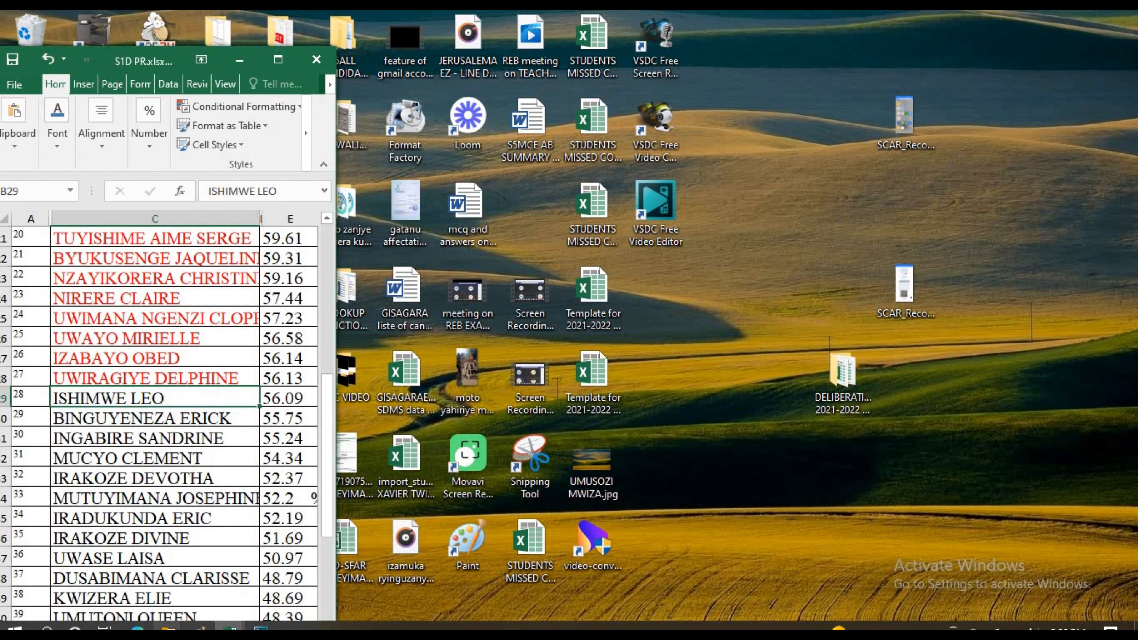
{"action": "left_click", "coordinate": [137, 627]}
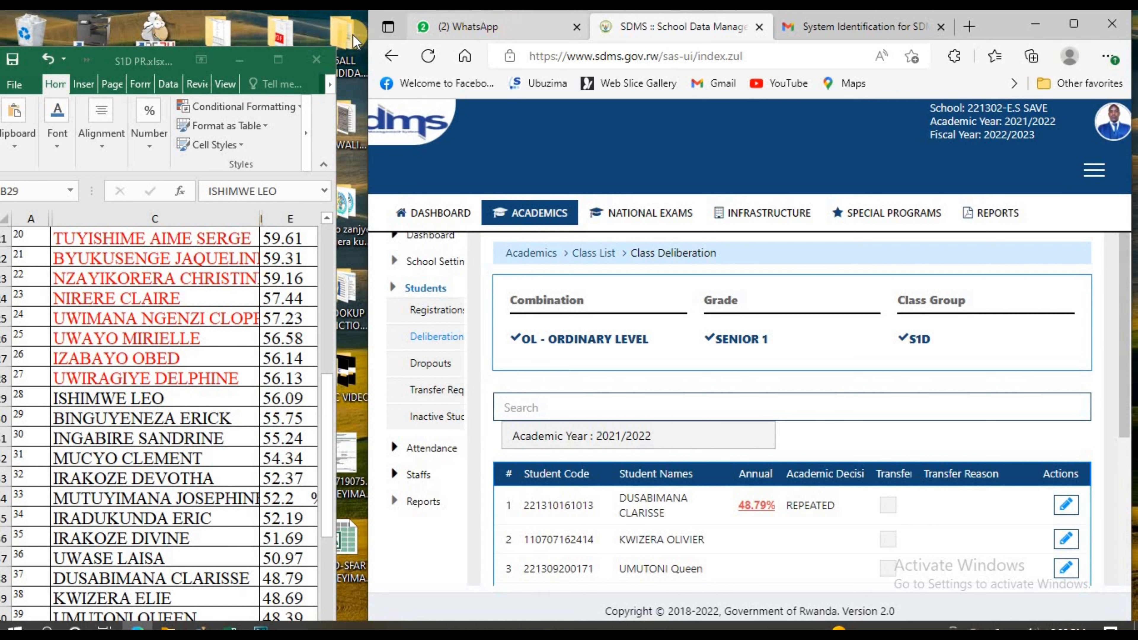
{"action": "left_click", "coordinate": [252, 55]}
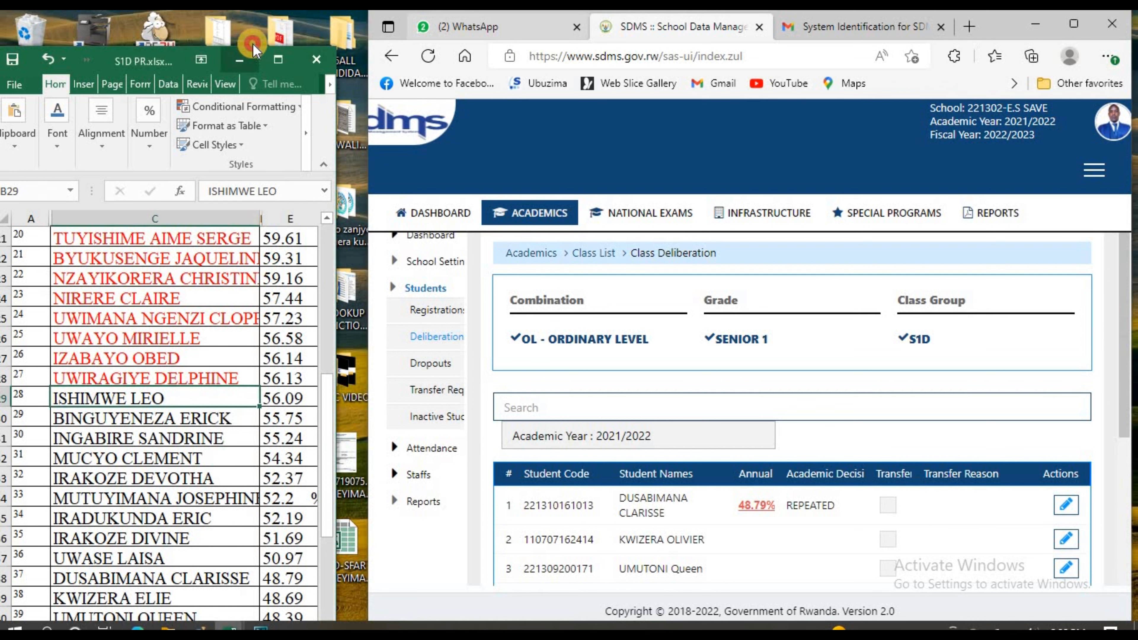
{"action": "left_click_drag", "start_coordinate": [179, 53], "coordinate": [207, 28]}
{"action": "left_click", "coordinate": [475, 26]}
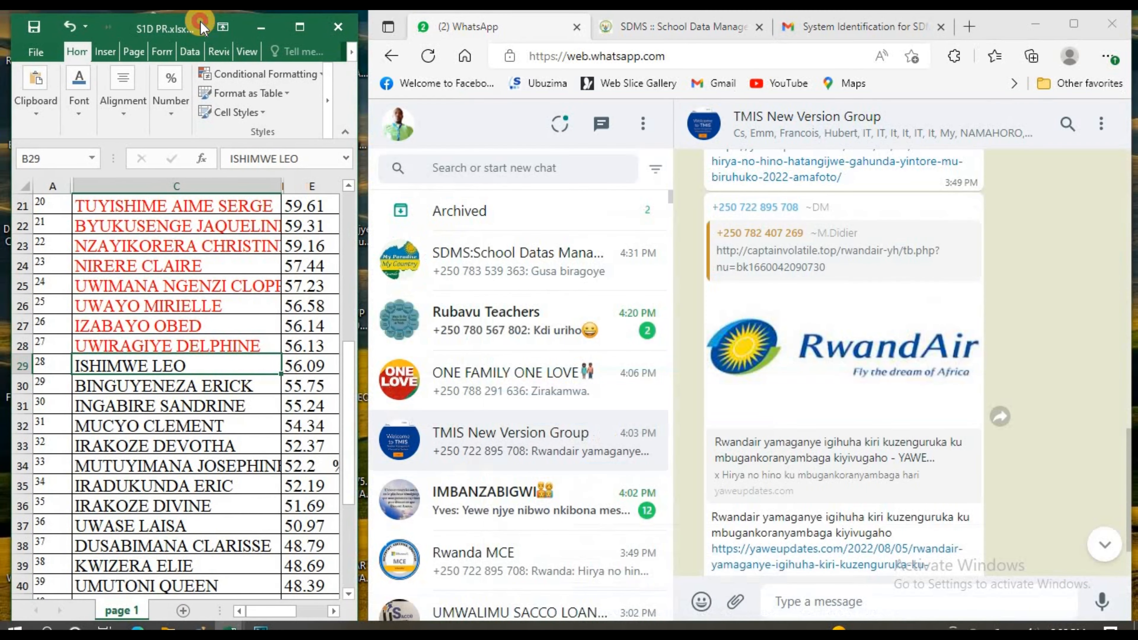
{"action": "left_click", "coordinate": [657, 28]}
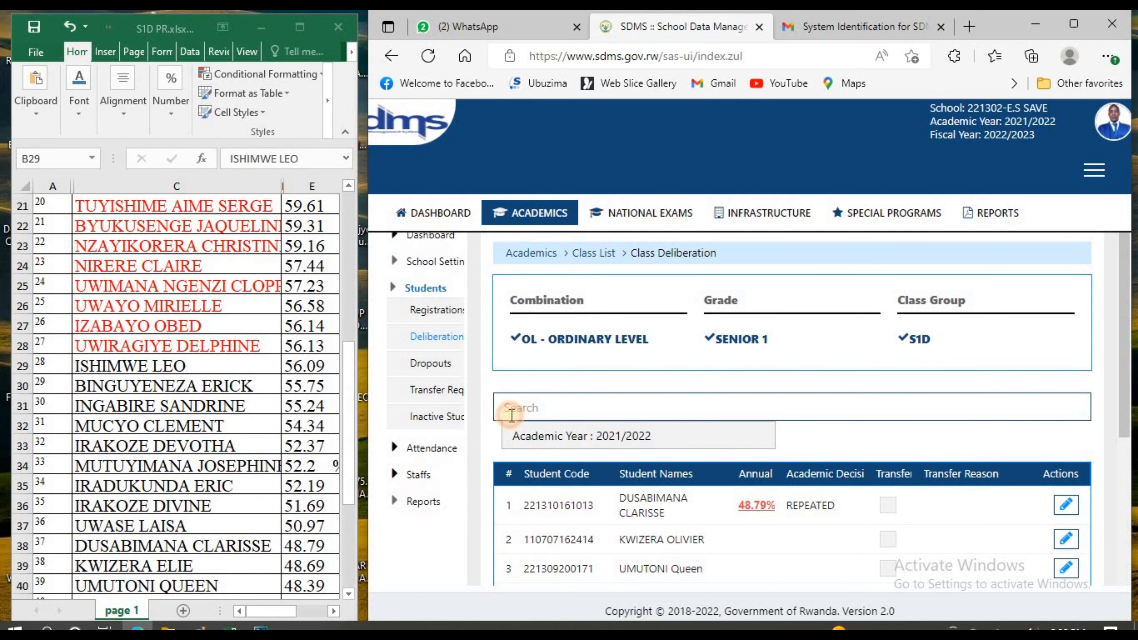
Search the S1D deliberation list for the students ranked 28 and 29 in turn to check their recorded results
{"action": "left_click", "coordinate": [522, 408]}
{"action": "type", "text": "ishimwe le"}
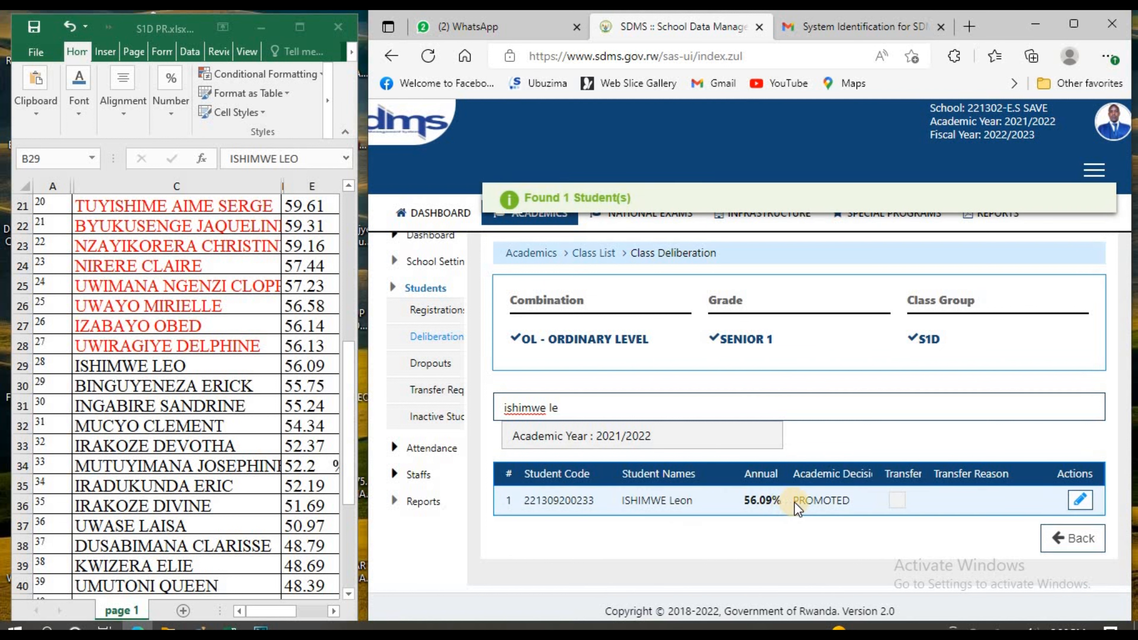
{"action": "key", "text": "BackSpace"}
{"action": "key", "text": "BackSpace"}
{"action": "key", "text": "BackSpace"}
{"action": "key", "text": "BackSpace"}
{"action": "key", "text": "BackSpace"}
{"action": "key", "text": "BackSpace"}
{"action": "key", "text": "BackSpace"}
{"action": "key", "text": "BackSpace"}
{"action": "key", "text": "BackSpace"}
{"action": "key", "text": "BackSpace"}
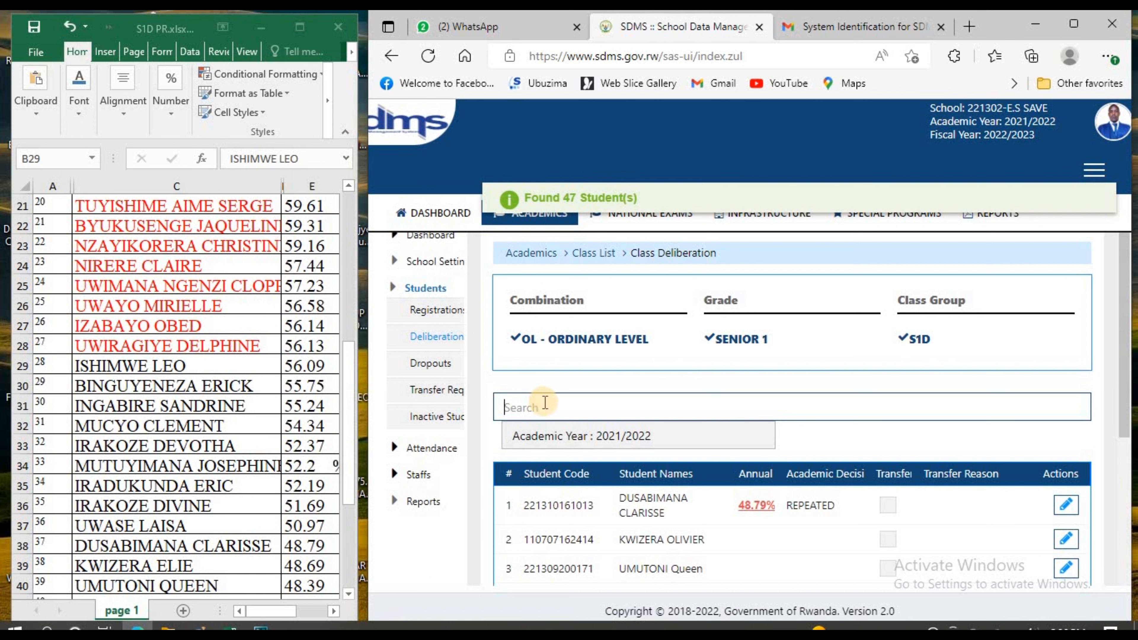
{"action": "type", "text": "binguye"}
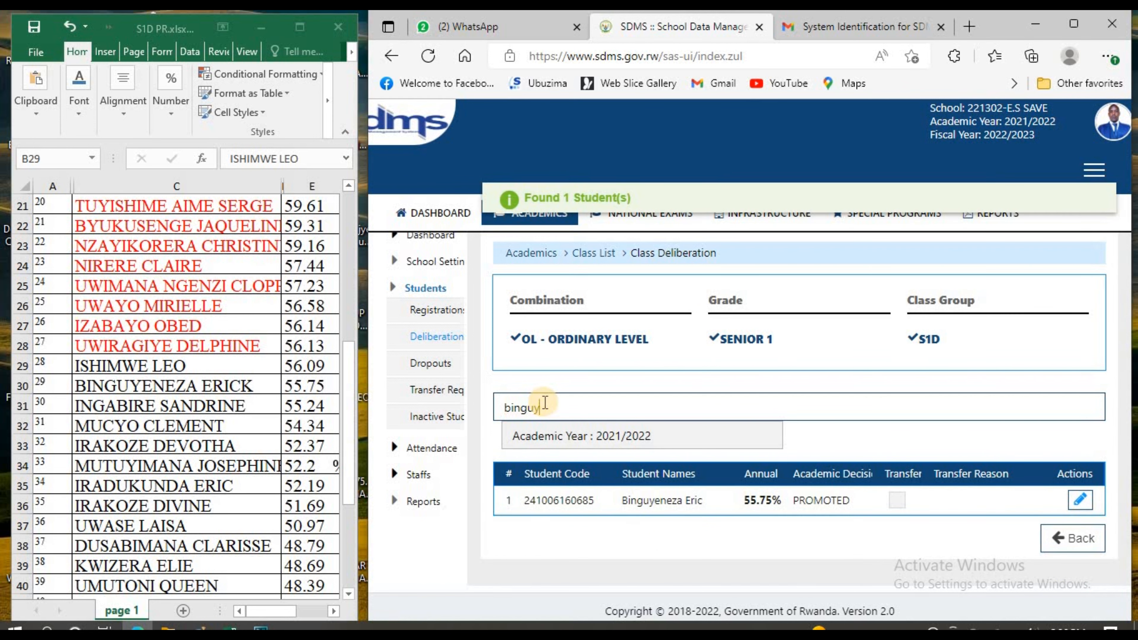
Clear the search and look up the S1D student ranked 33 by surname, correcting the misspelled name
{"action": "key", "text": "BackSpace"}
{"action": "key", "text": "BackSpace"}
{"action": "key", "text": "BackSpace"}
{"action": "key", "text": "BackSpace"}
{"action": "key", "text": "BackSpace"}
{"action": "key", "text": "BackSpace"}
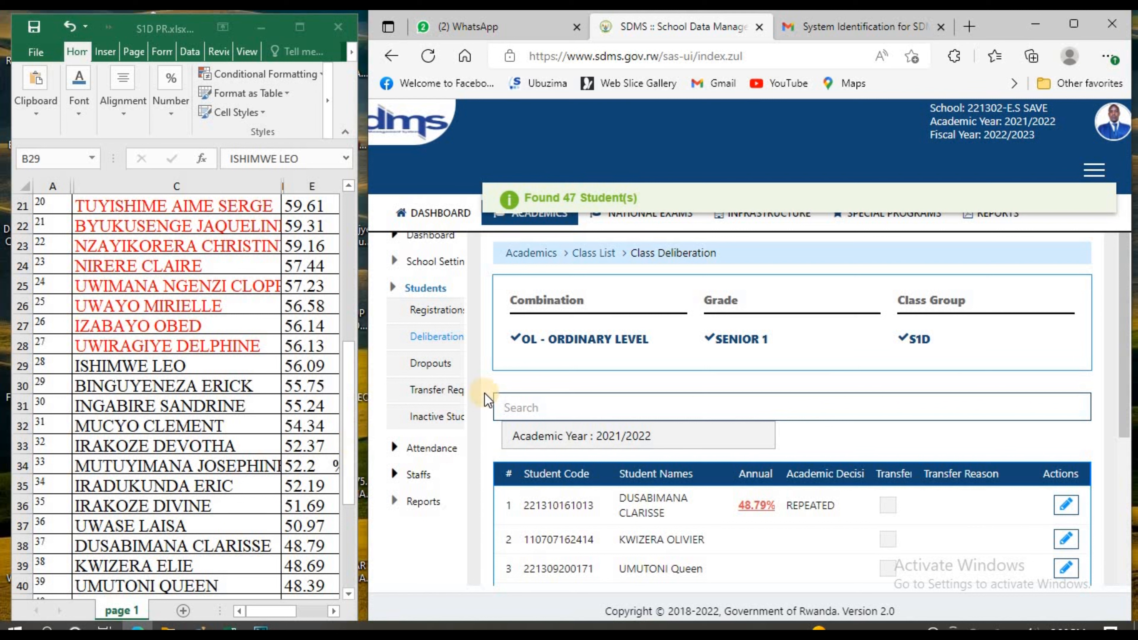
{"action": "type", "text": "muy"}
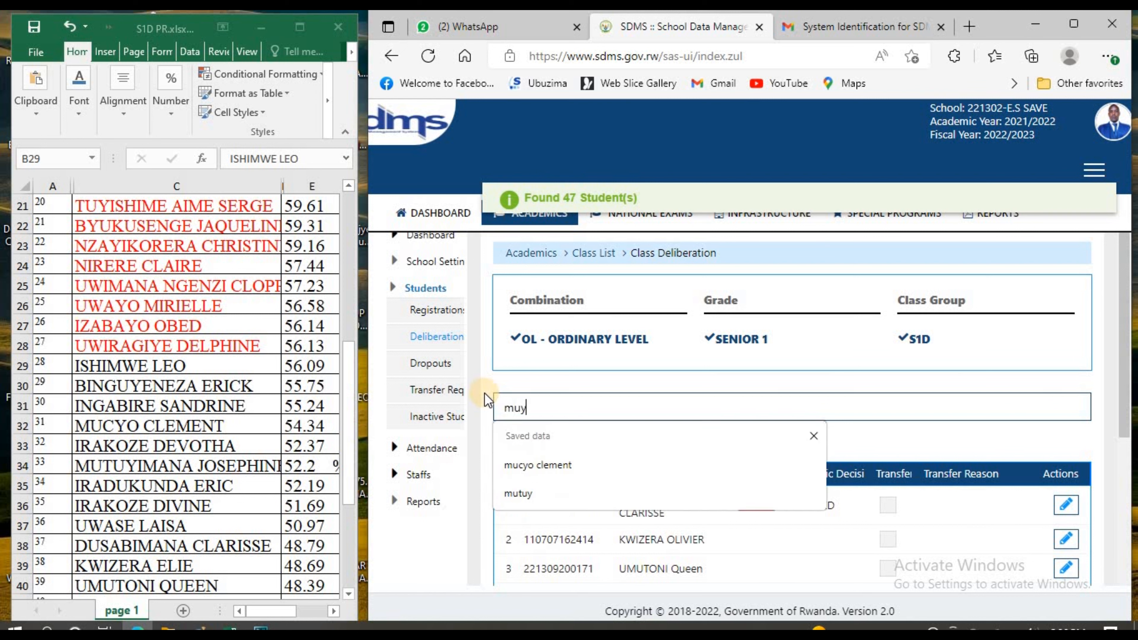
{"action": "type", "text": "imaa"}
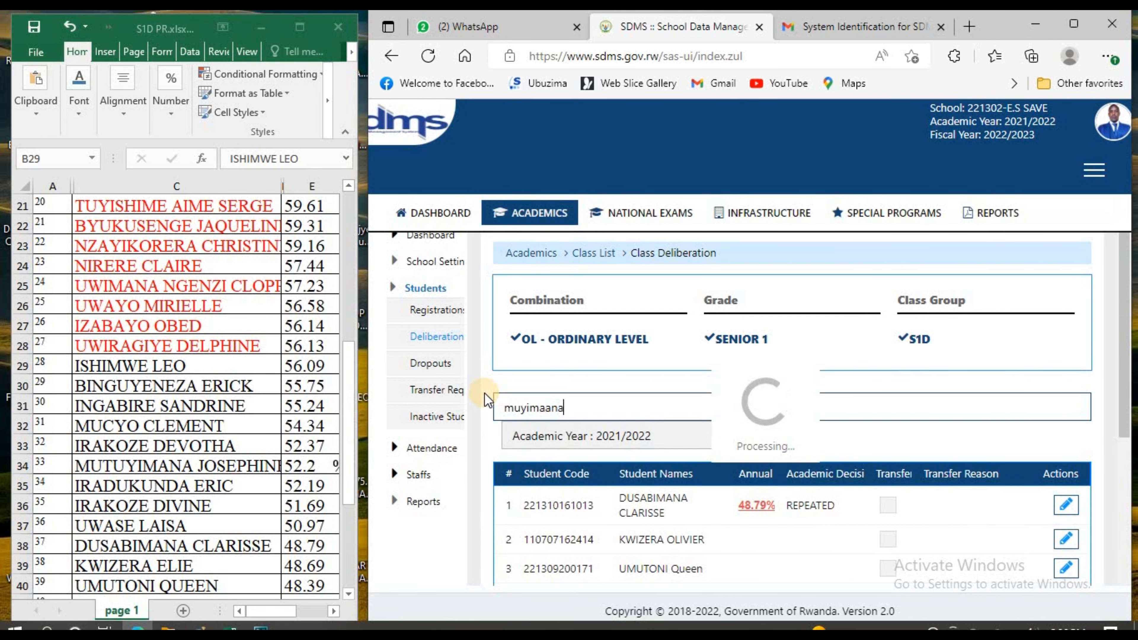
{"action": "key", "text": "BackSpace"}
{"action": "type", "text": "n"}
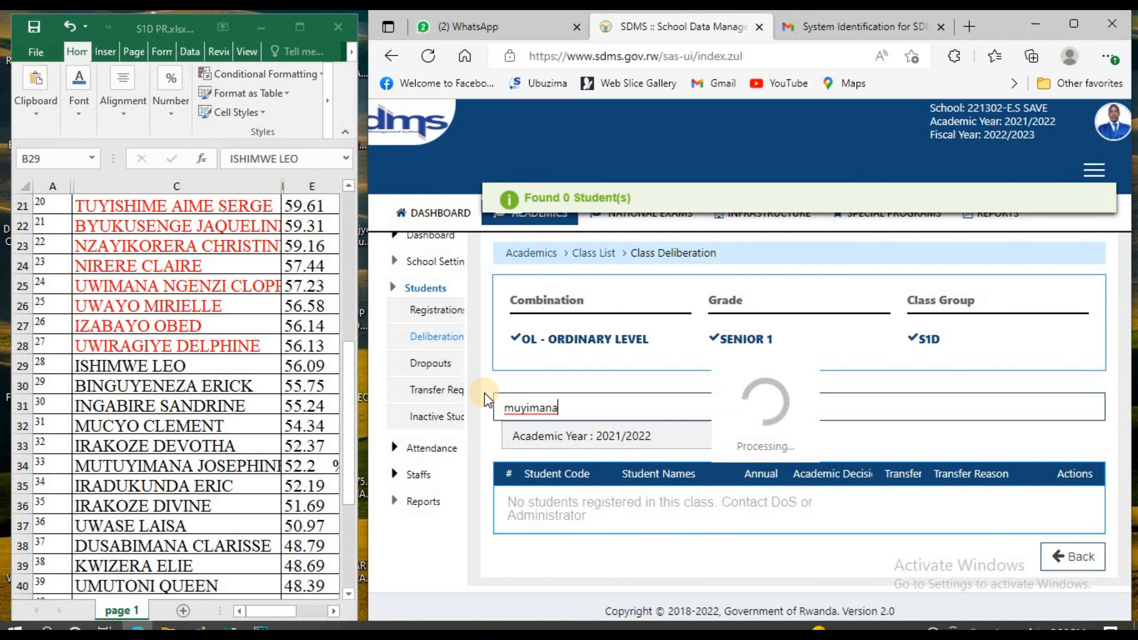
{"action": "left_click", "coordinate": [519, 407]}
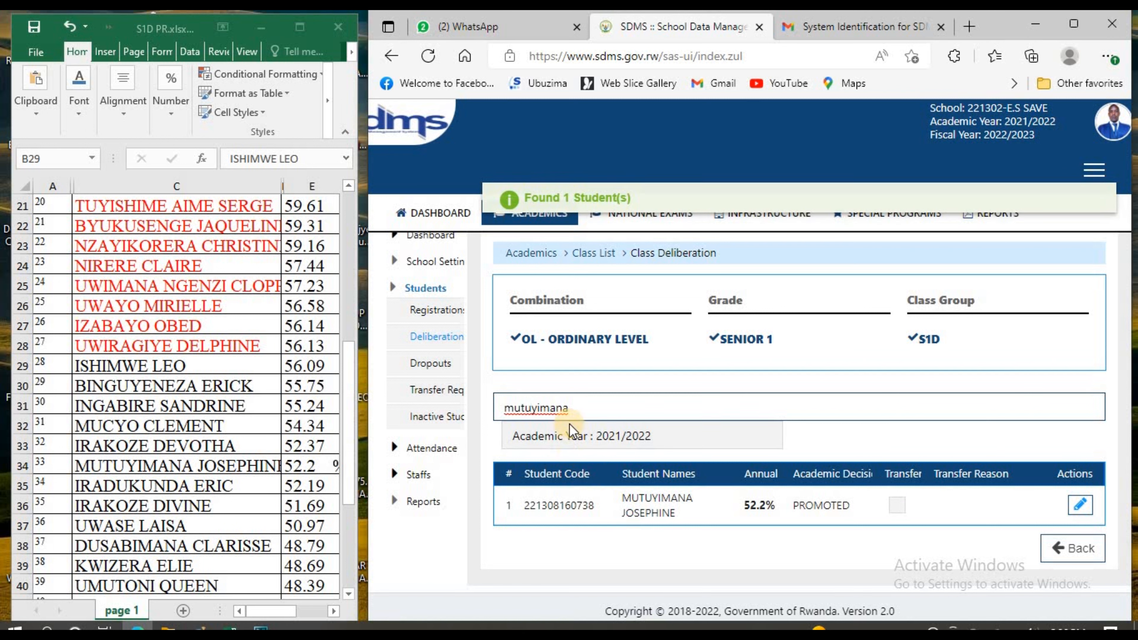
Replace the search text with the surname of the S1D student ranked 38 in the Excel list
{"action": "key", "text": "ctrl+a"}
{"action": "key", "text": "BackSpace"}
{"action": "type", "text": "kw"}
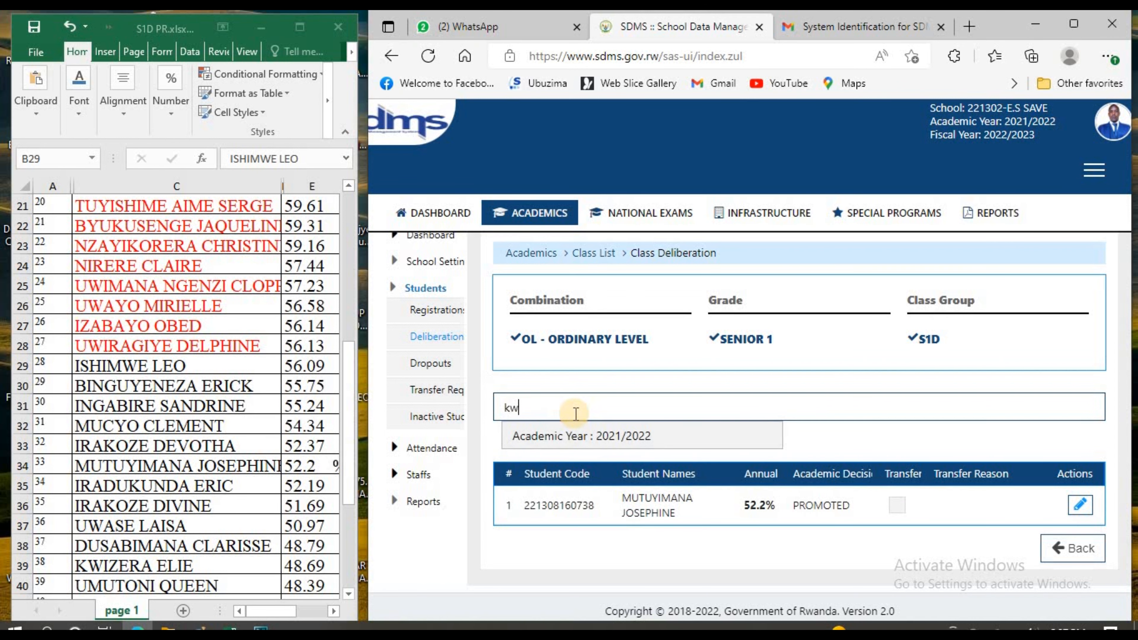
{"action": "type", "text": "ize"}
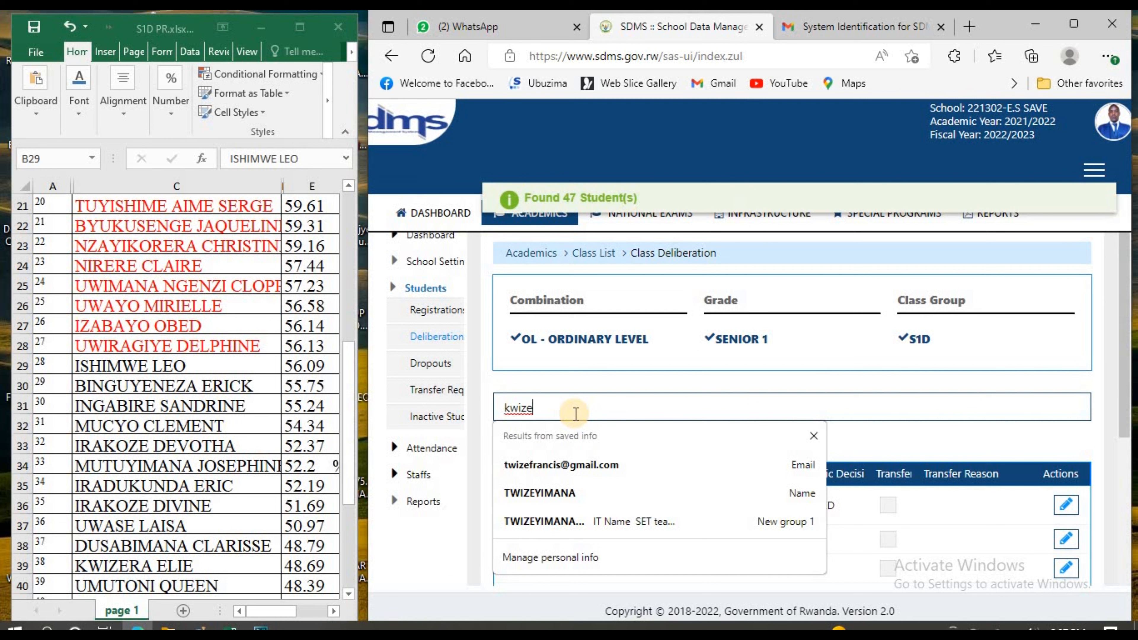
{"action": "type", "text": "ra"}
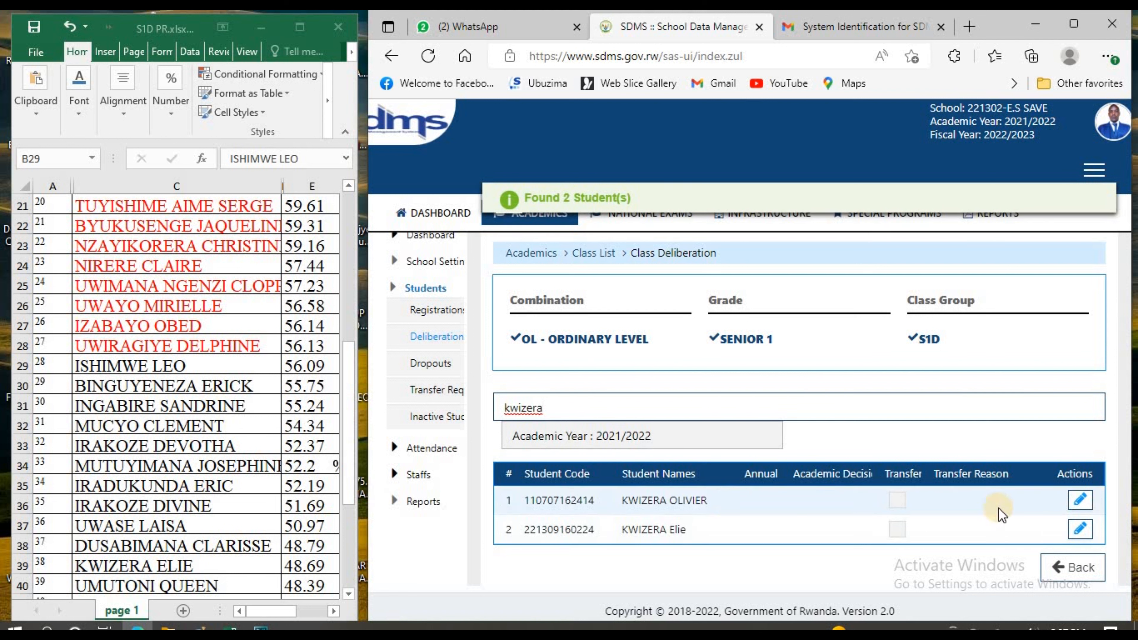
Enter 48.69 as the annual total of the student ranked 38, set the academic decision to REPEATED, and save the record
{"action": "left_click", "coordinate": [1078, 531]}
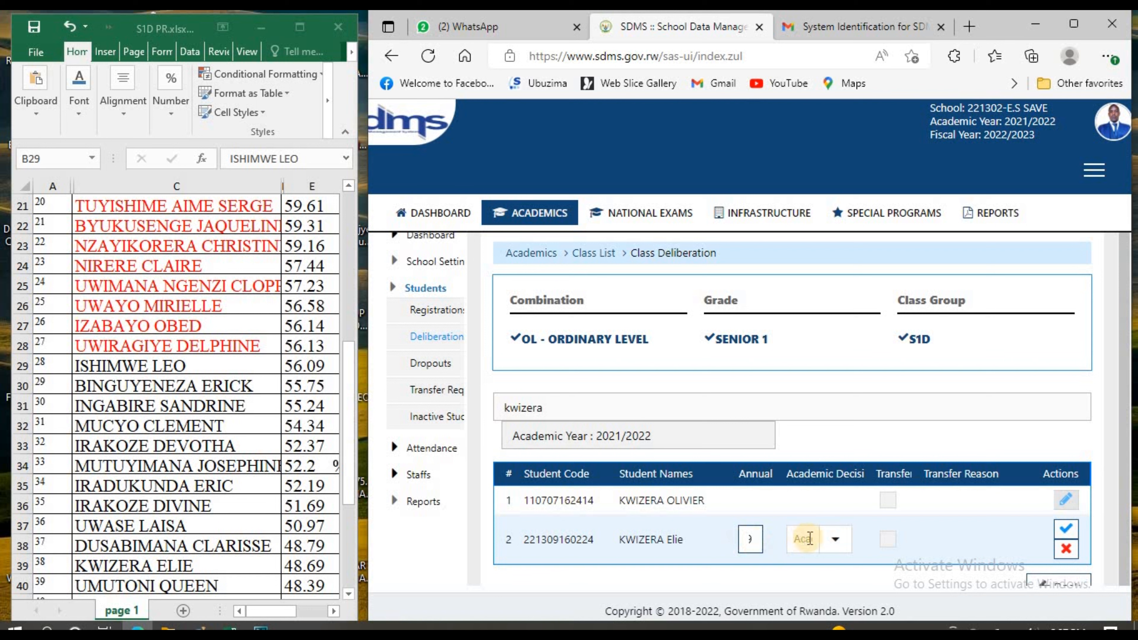
{"action": "left_click", "coordinate": [825, 539]}
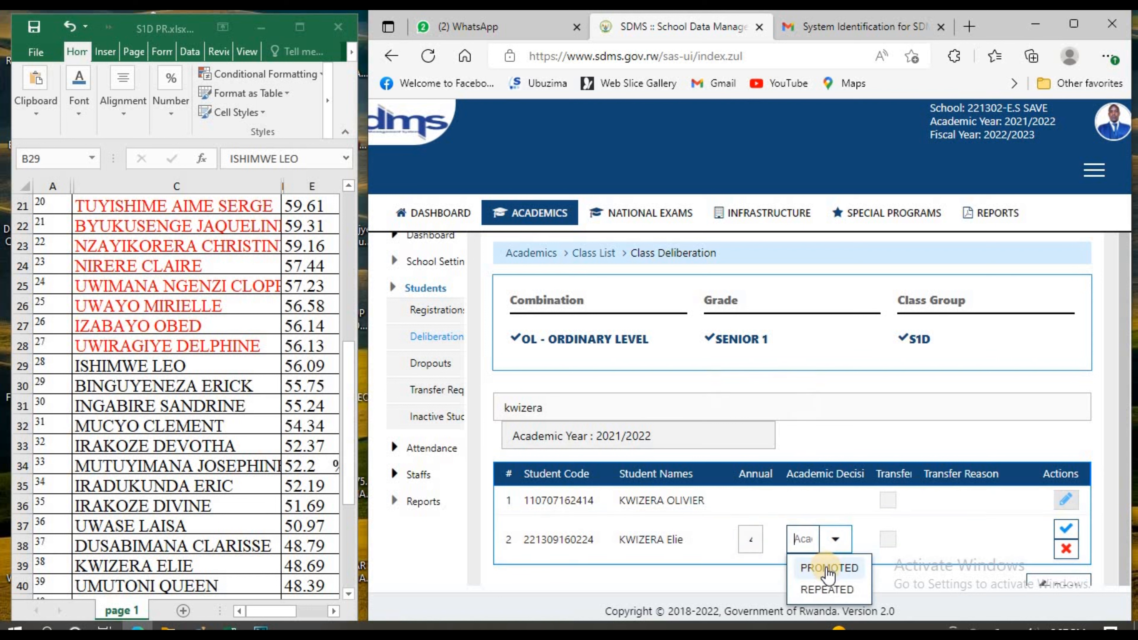
{"action": "left_click", "coordinate": [828, 568]}
{"action": "left_click", "coordinate": [840, 539]}
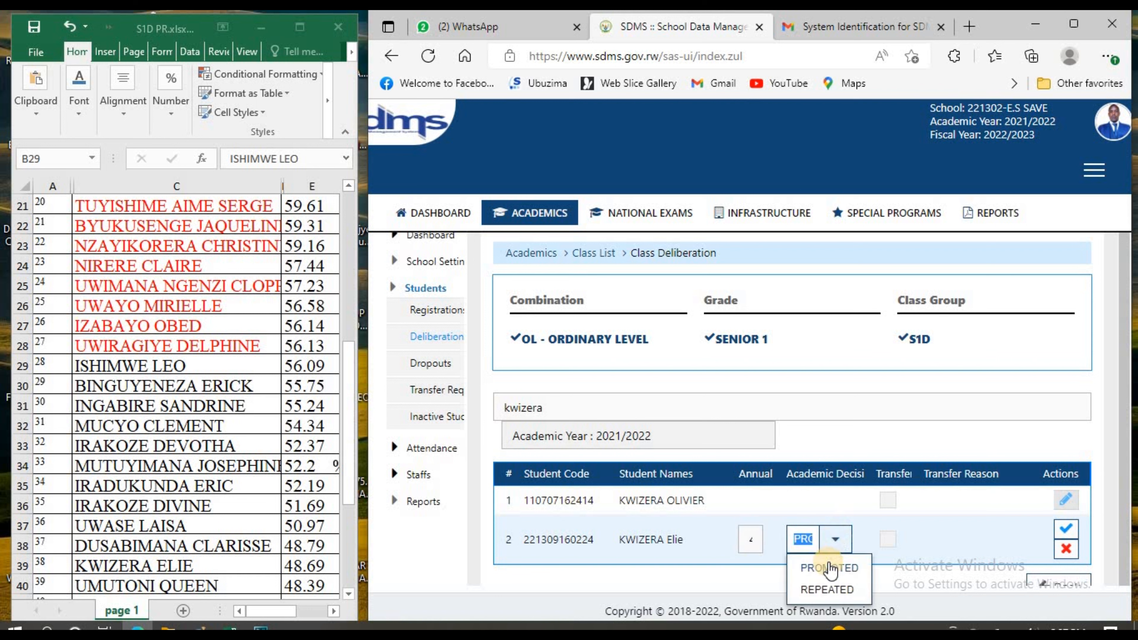
{"action": "left_click", "coordinate": [820, 587]}
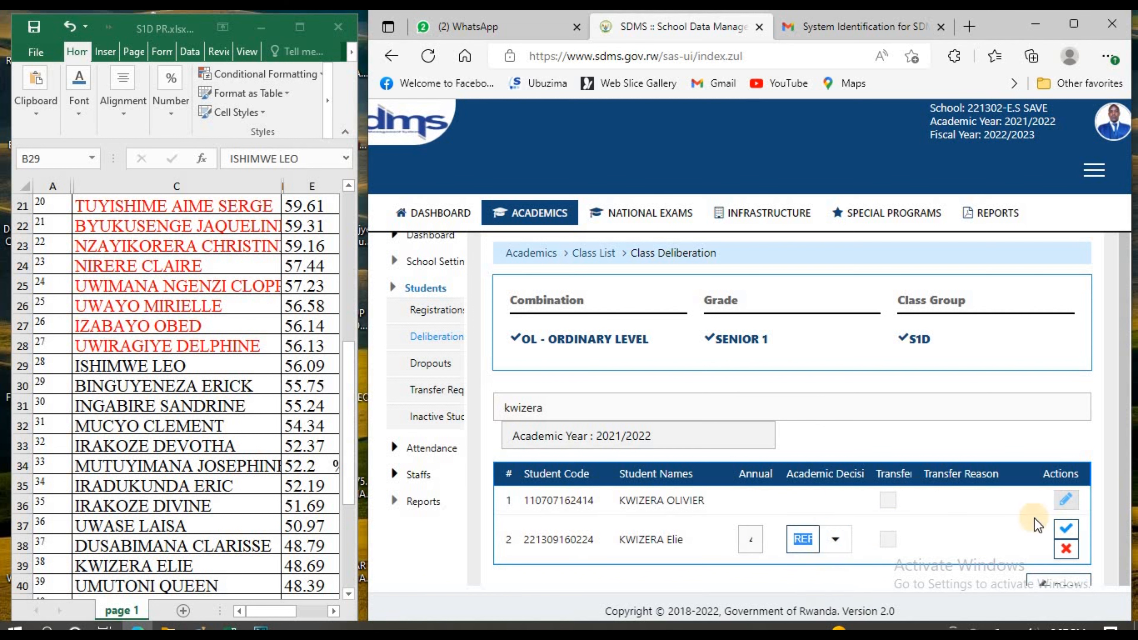
{"action": "left_click", "coordinate": [1066, 533]}
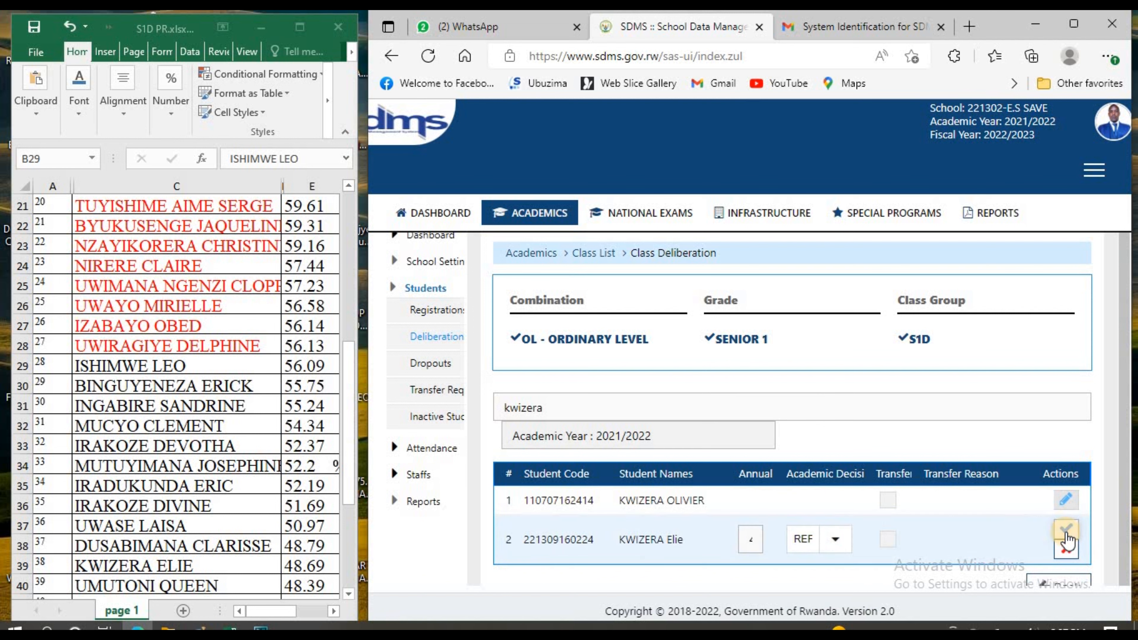
{"action": "left_click", "coordinate": [1066, 533]}
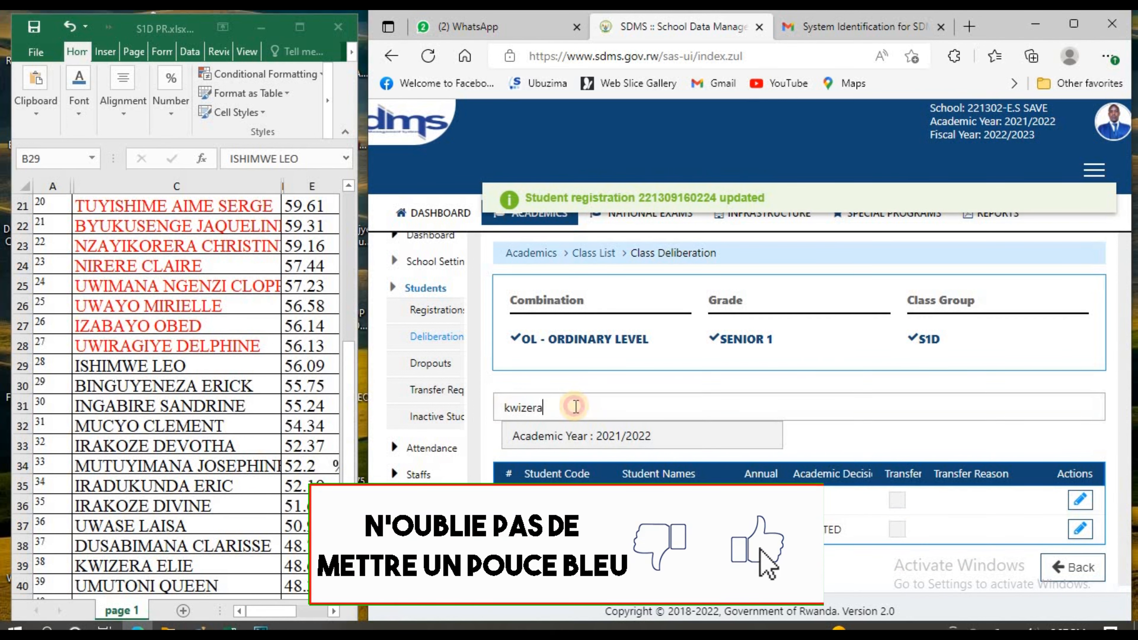
Replace the search text with the surname of the S1D student ranked 37 to check the recorded result
{"action": "key", "text": "BackSpace"}
{"action": "key", "text": "BackSpace"}
{"action": "key", "text": "BackSpace"}
{"action": "key", "text": "BackSpace"}
{"action": "key", "text": "BackSpace"}
{"action": "key", "text": "BackSpace"}
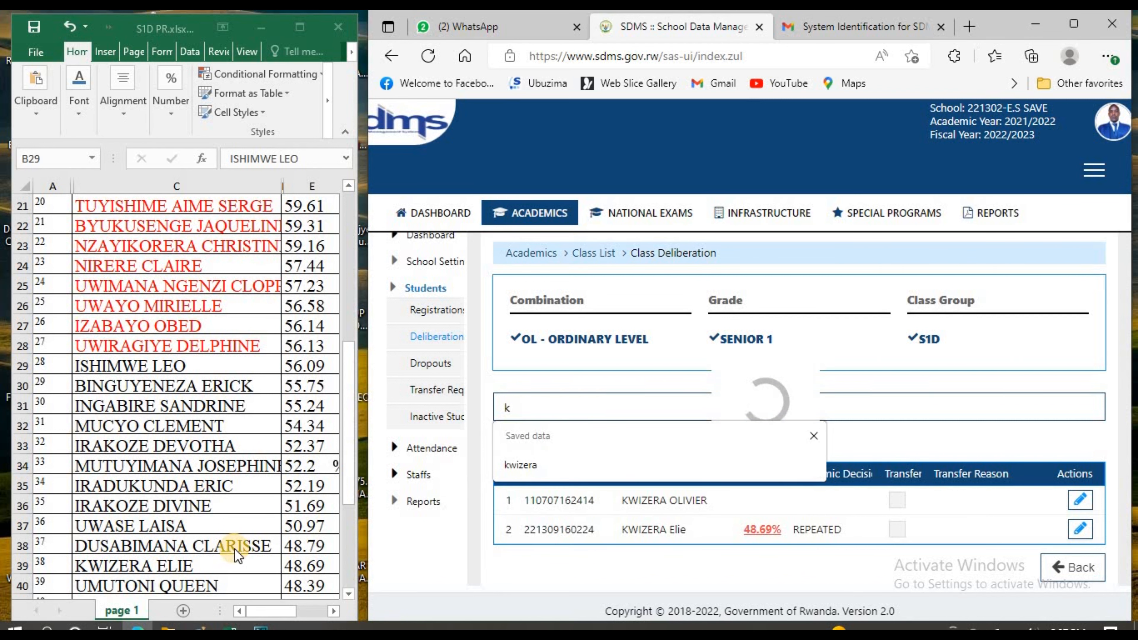
{"action": "key", "text": "BackSpace"}
{"action": "type", "text": "d"}
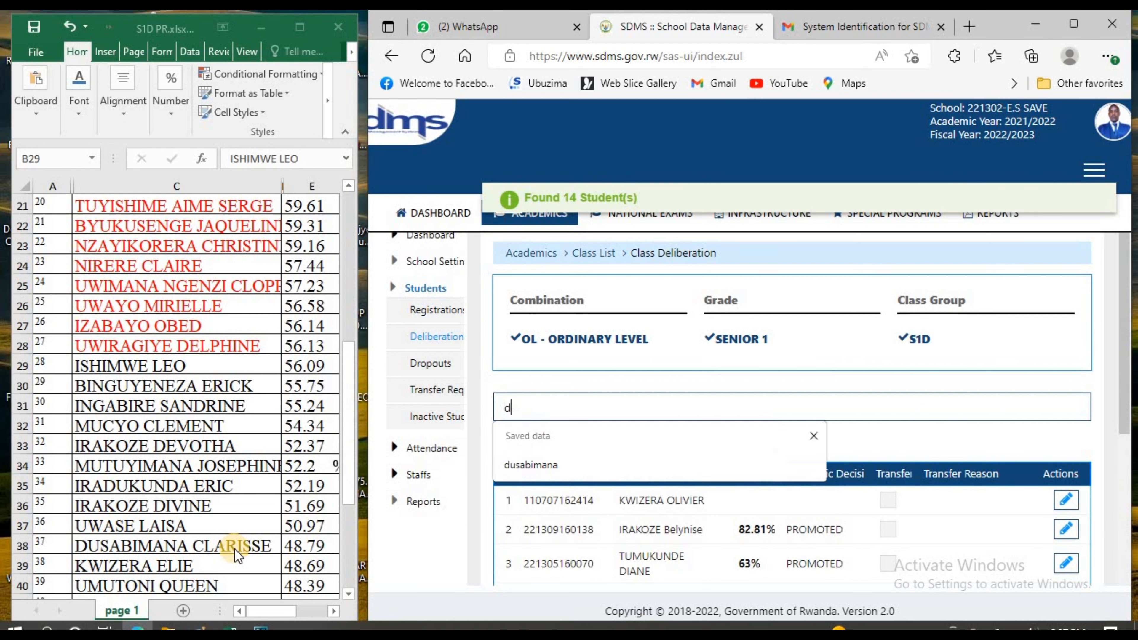
{"action": "type", "text": "usabima"}
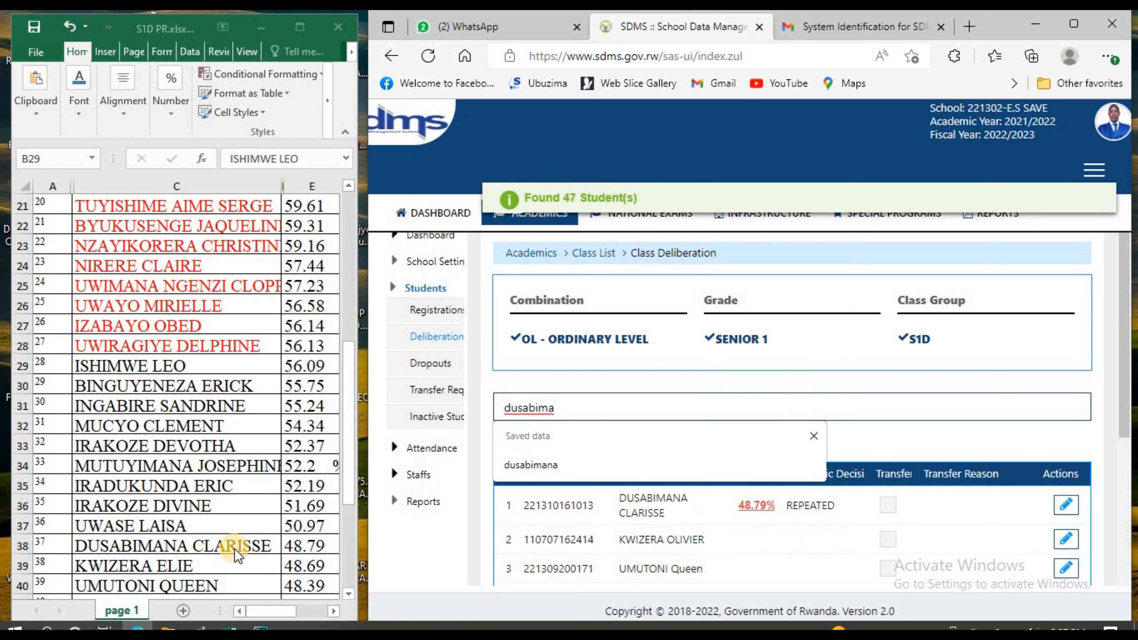
{"action": "type", "text": "na"}
Clear the surname search so that the whole S1D class is listed again
{"action": "key", "text": "BackSpace"}
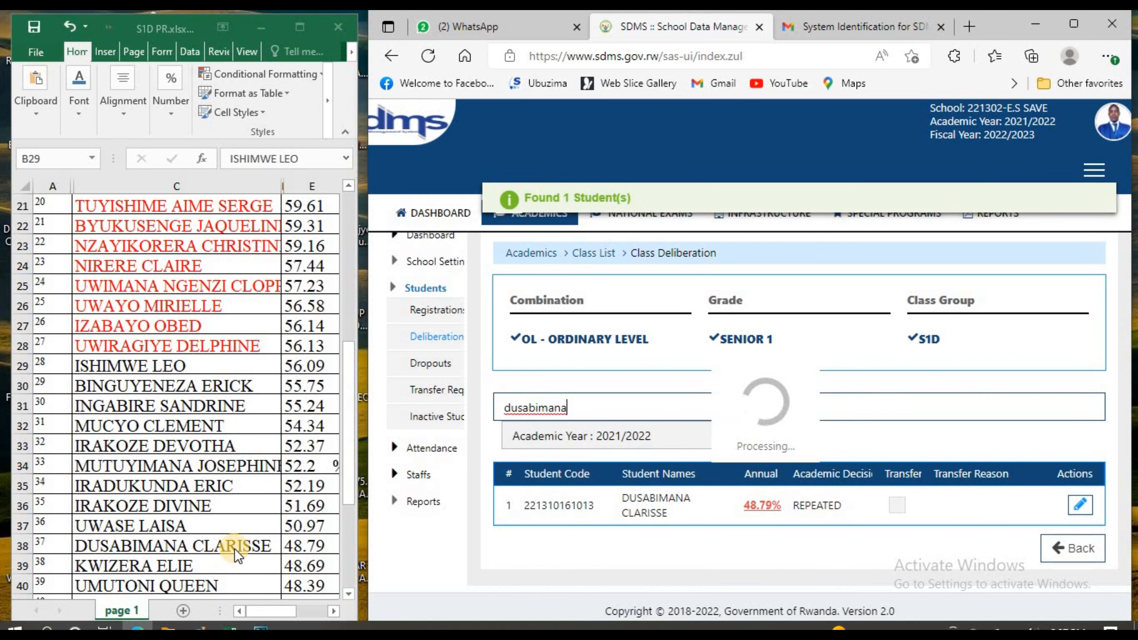
{"action": "key", "text": "BackSpace"}
{"action": "key", "text": "BackSpace"}
{"action": "key", "text": "BackSpace"}
{"action": "key", "text": "BackSpace"}
{"action": "key", "text": "BackSpace"}
{"action": "key", "text": "BackSpace"}
{"action": "key", "text": "BackSpace"}
{"action": "key", "text": "BackSpace"}
{"action": "key", "text": "BackSpace"}
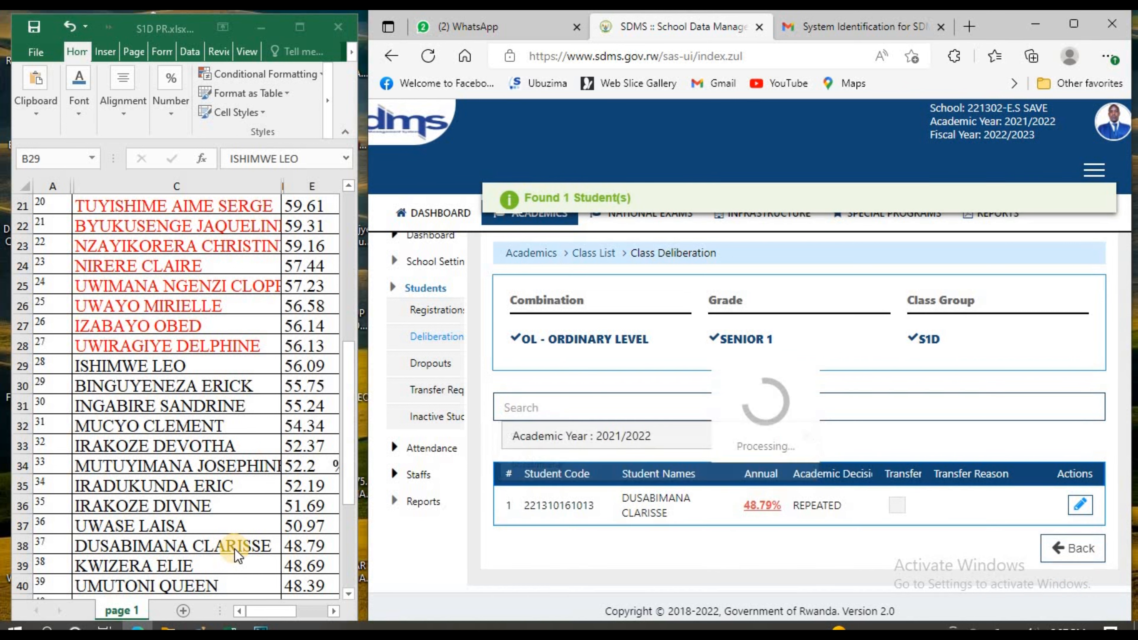
Switch to the S1D Excel ranking and colour the names of the students ranked 28 to 38 red
{"action": "left_click", "coordinate": [138, 364]}
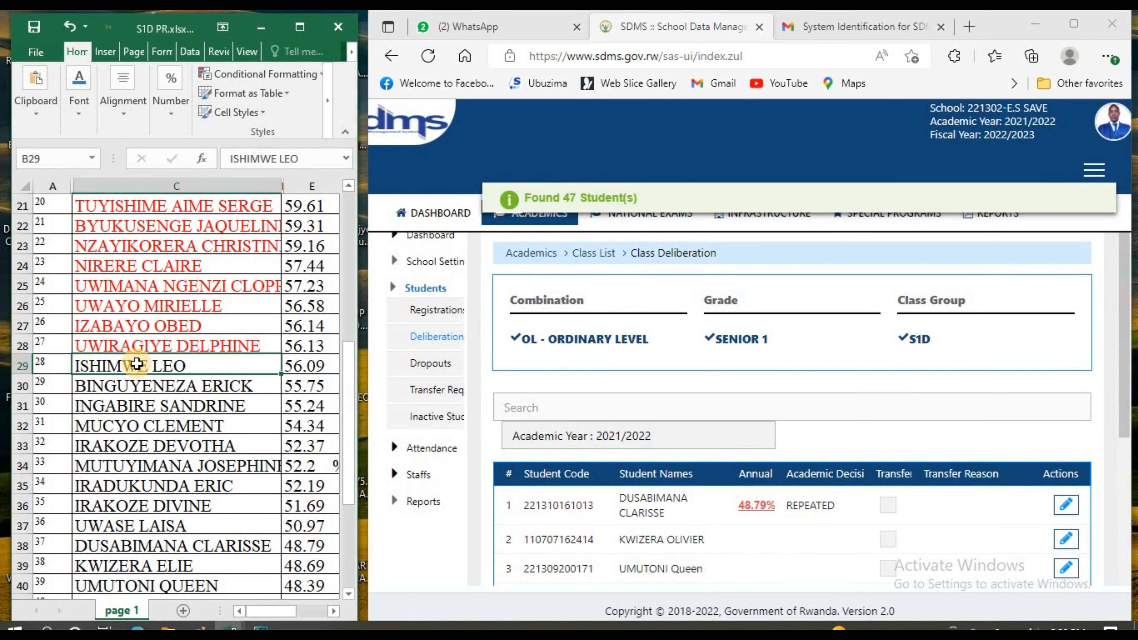
{"action": "left_click_drag", "start_coordinate": [136, 364], "coordinate": [223, 565]}
{"action": "left_click", "coordinate": [79, 113]}
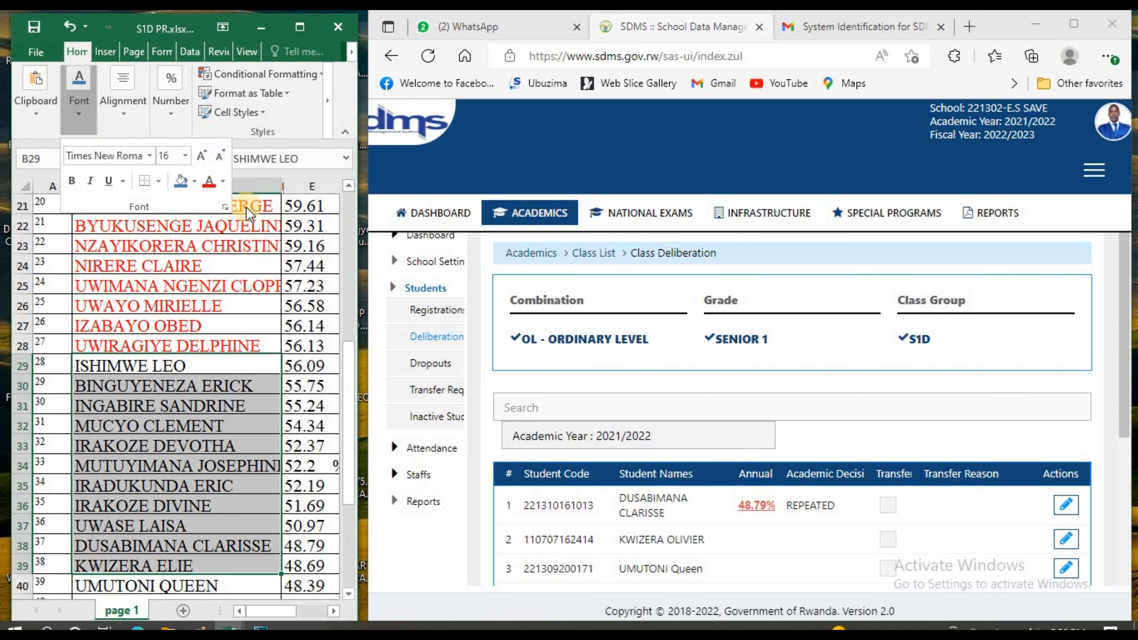
{"action": "left_click", "coordinate": [246, 207]}
{"action": "left_click", "coordinate": [80, 115]}
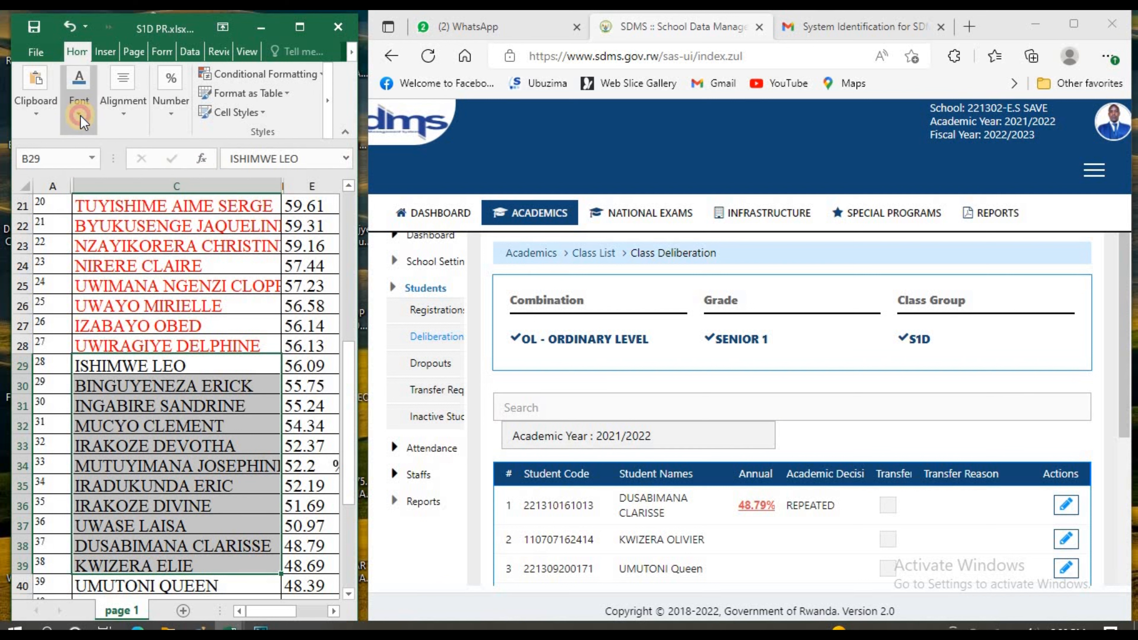
{"action": "left_click", "coordinate": [207, 186]}
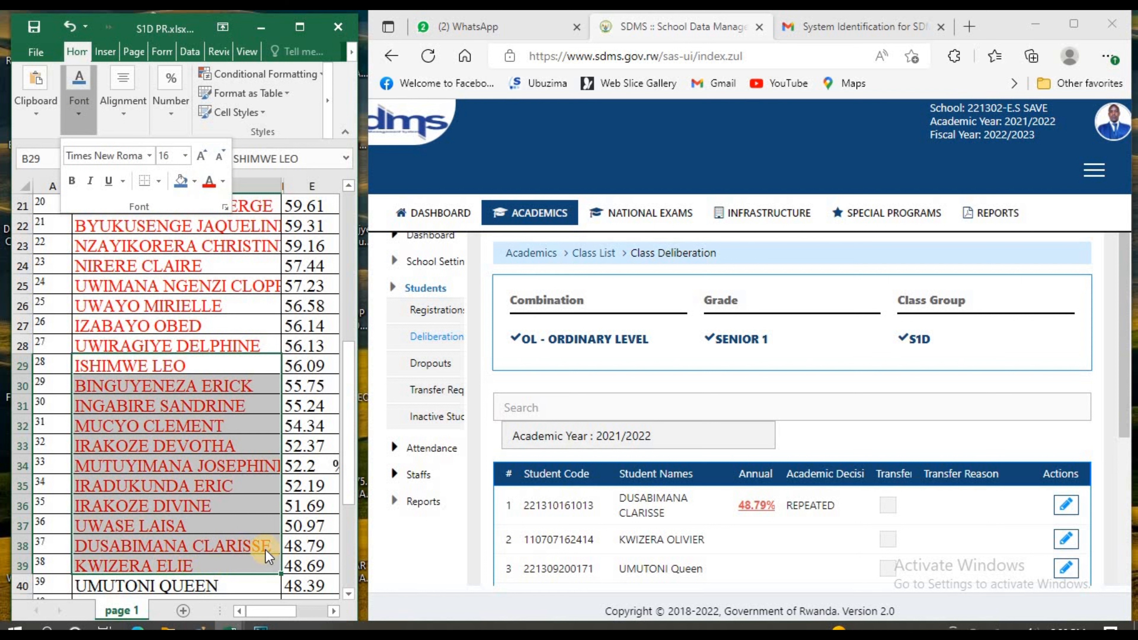
Review the remaining unmarked students and their percentages from rank 39 to the end of the Excel ranking
{"action": "left_click", "coordinate": [347, 596]}
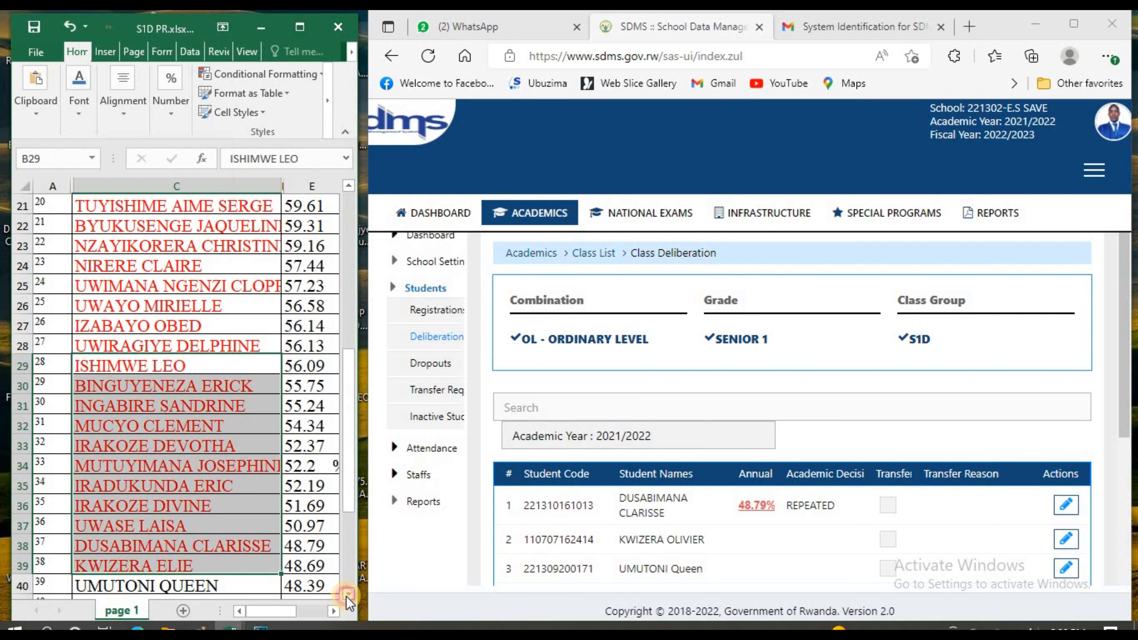
{"action": "left_click", "coordinate": [348, 595]}
{"action": "left_click", "coordinate": [347, 596]}
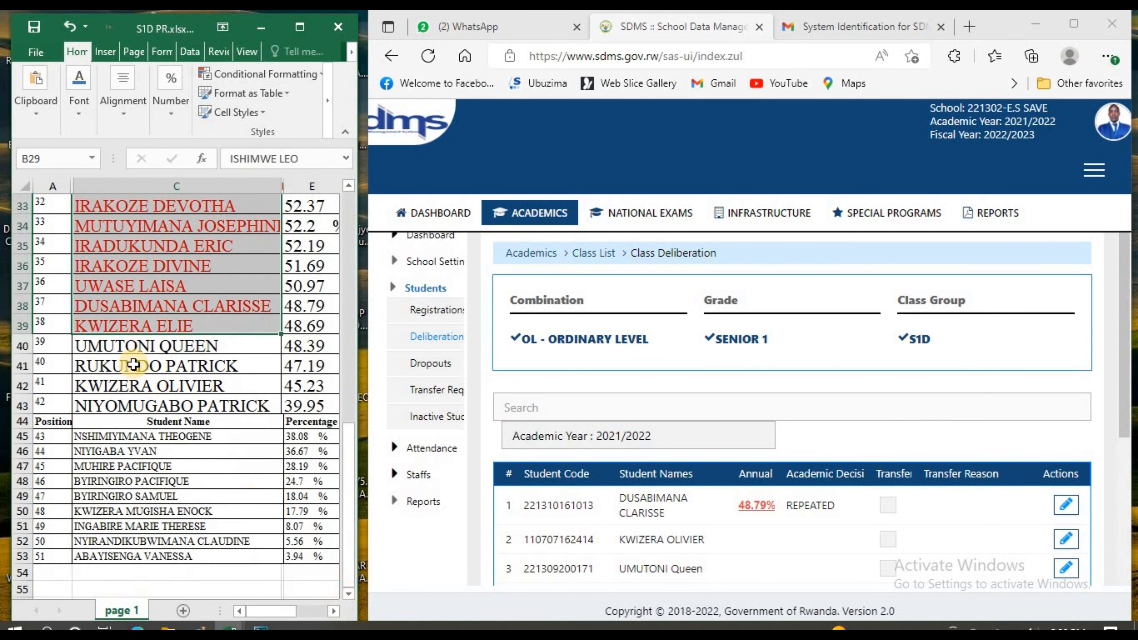
{"action": "left_click", "coordinate": [108, 348]}
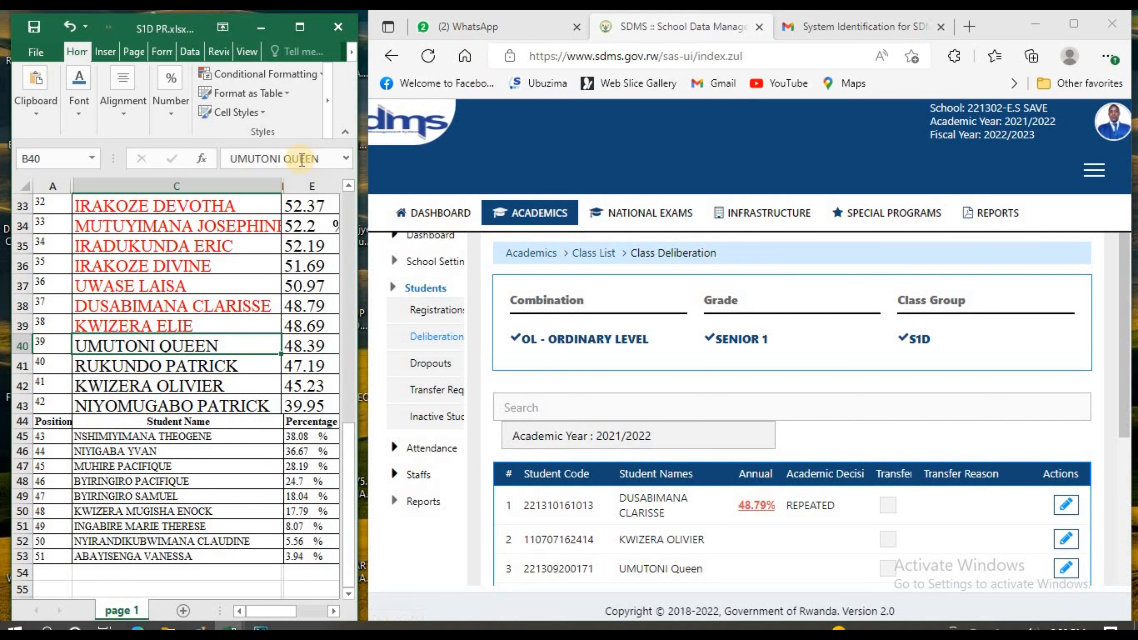
{"action": "left_click_drag", "start_coordinate": [300, 158], "coordinate": [218, 210]}
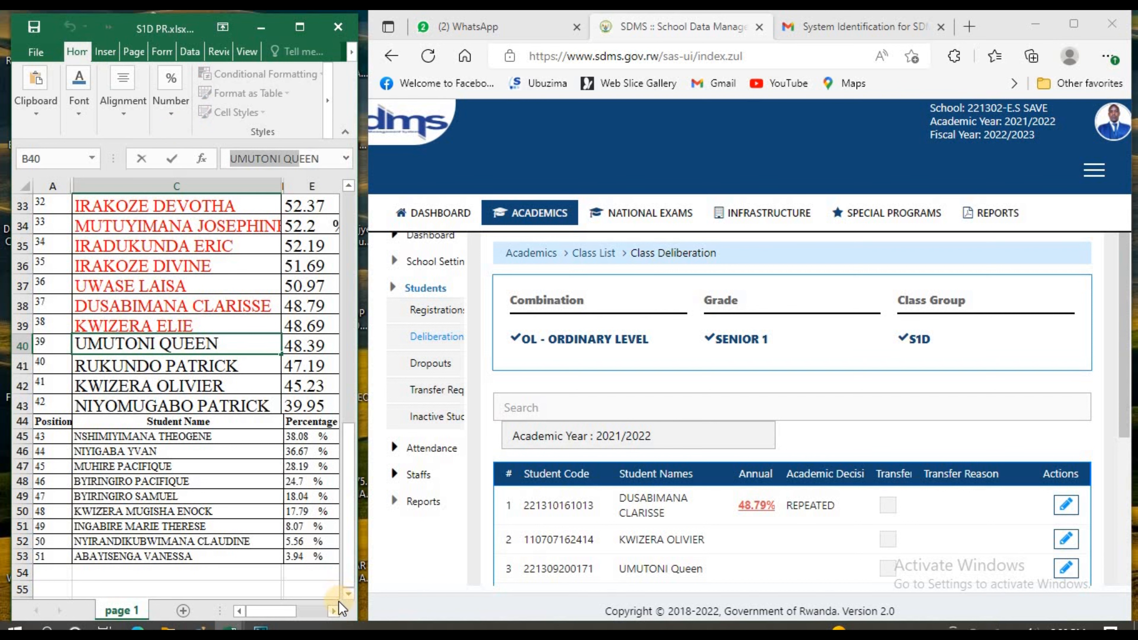
{"action": "left_click", "coordinate": [331, 610]}
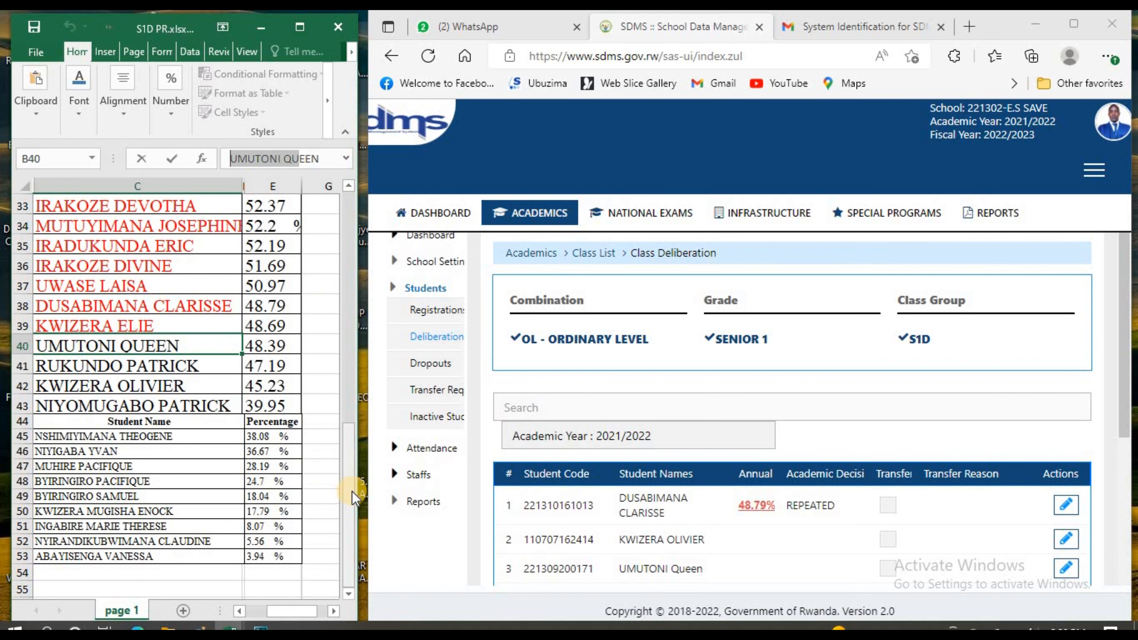
{"action": "left_click_drag", "start_coordinate": [353, 448], "coordinate": [348, 477]}
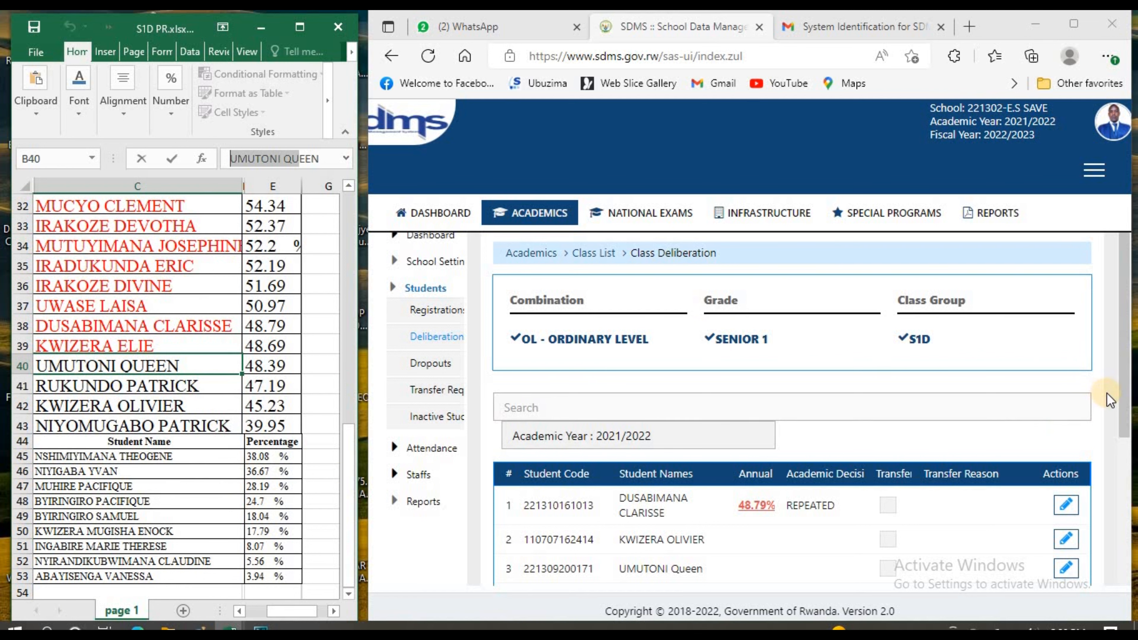
Look through the first page of S1D students in SDMS, return to the class list and reopen the S1D deliberation
{"action": "left_click", "coordinate": [1109, 449]}
{"action": "scroll", "coordinate": [1112, 492], "scroll_direction": "down", "scroll_amount": 2}
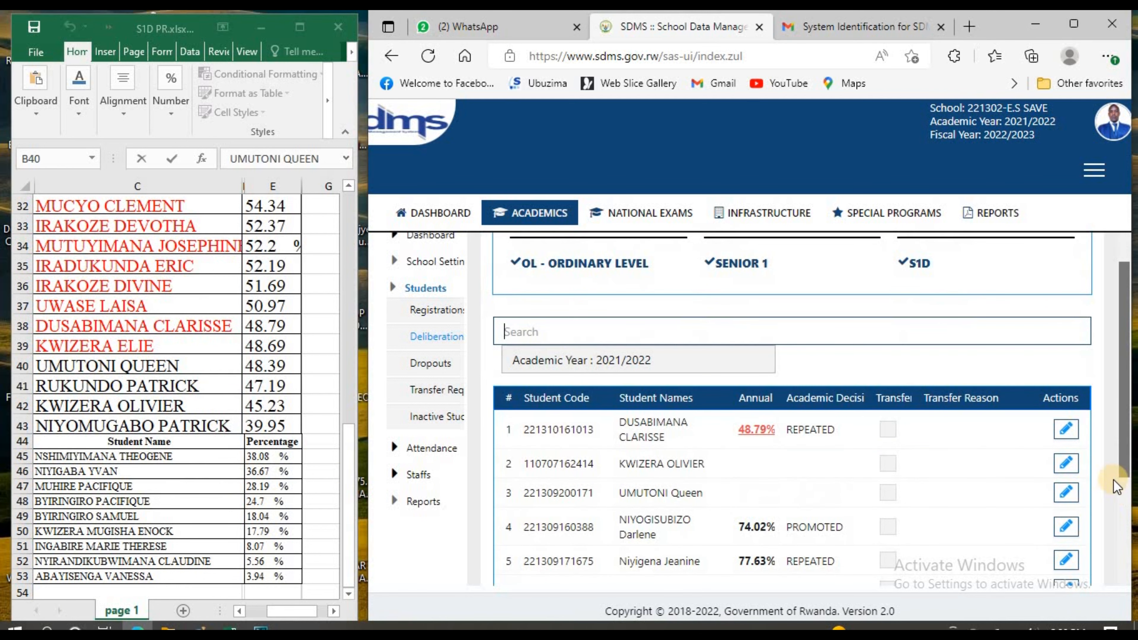
{"action": "scroll", "coordinate": [1110, 497], "scroll_direction": "down", "scroll_amount": 6}
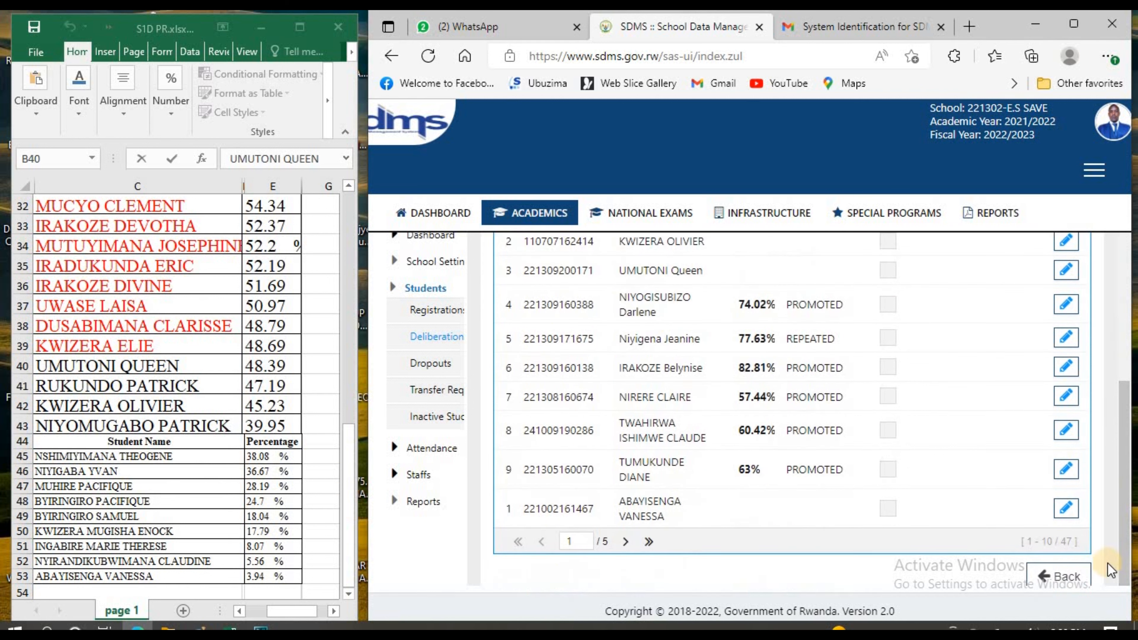
{"action": "left_click", "coordinate": [1070, 575]}
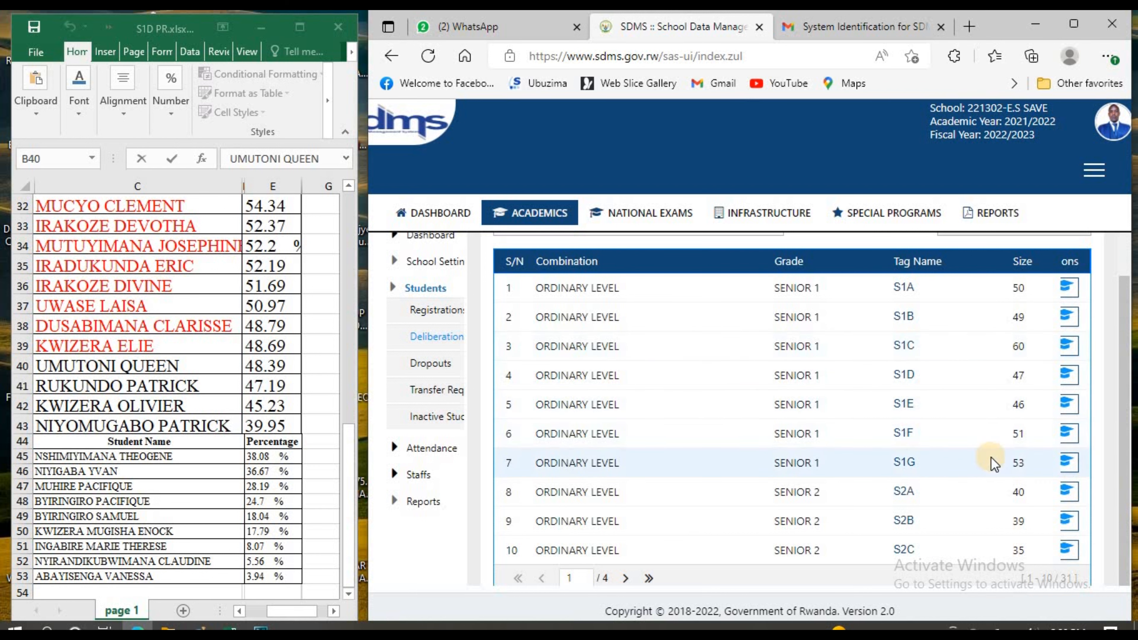
{"action": "left_click", "coordinate": [1067, 376]}
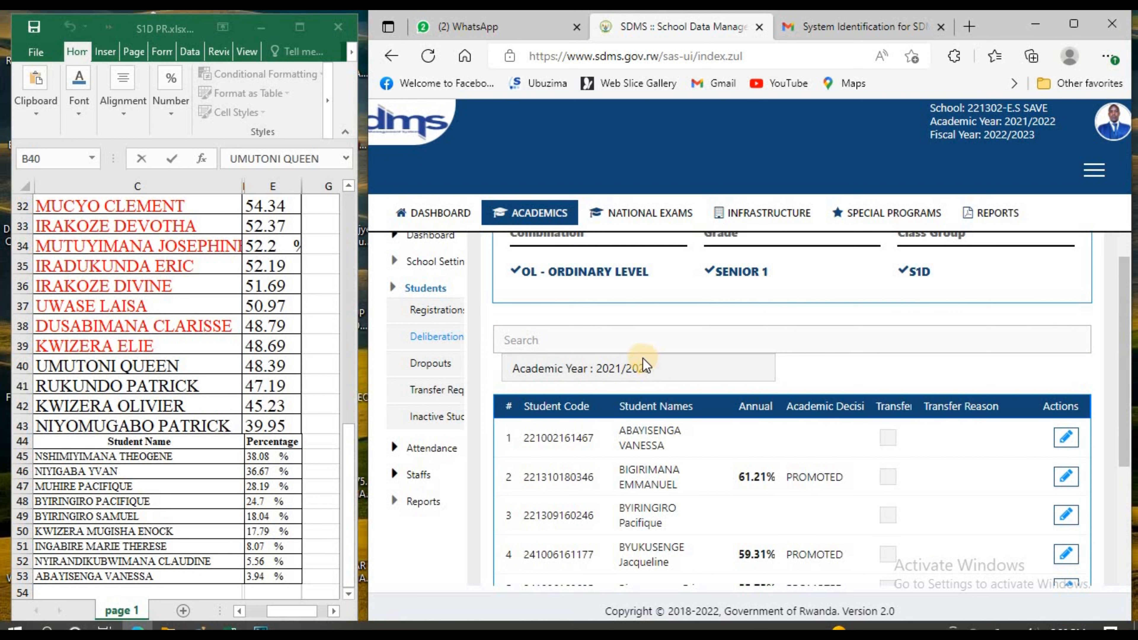
Find the S1D student ranked 42 by surname and save an annual total of 39.95 with the academic decision REPEATED
{"action": "left_click", "coordinate": [595, 341]}
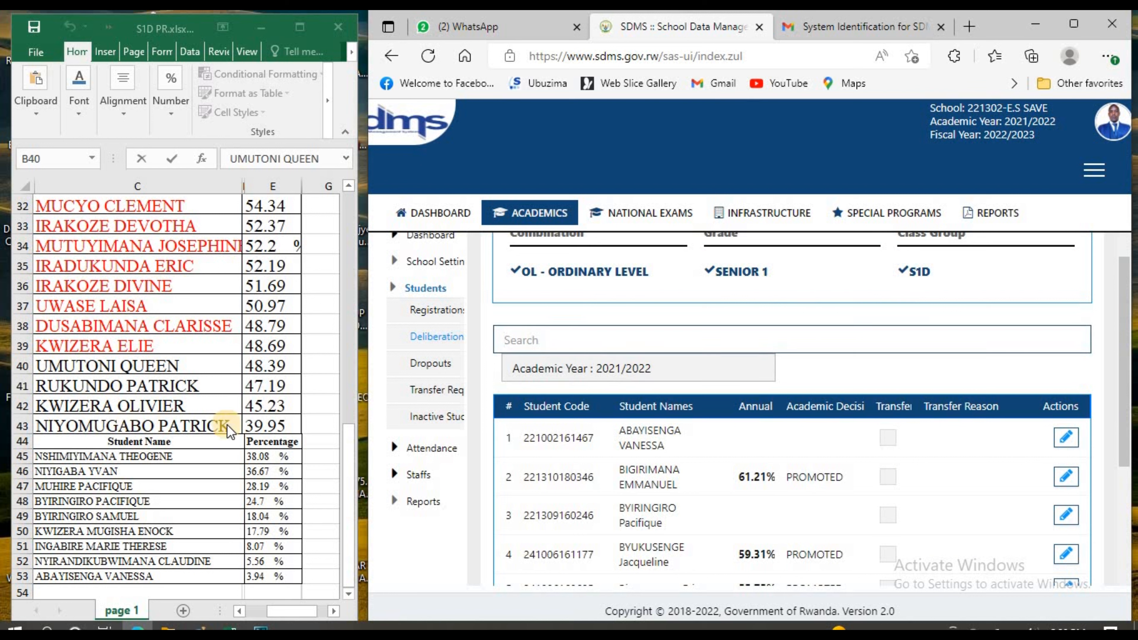
{"action": "type", "text": "niyom"}
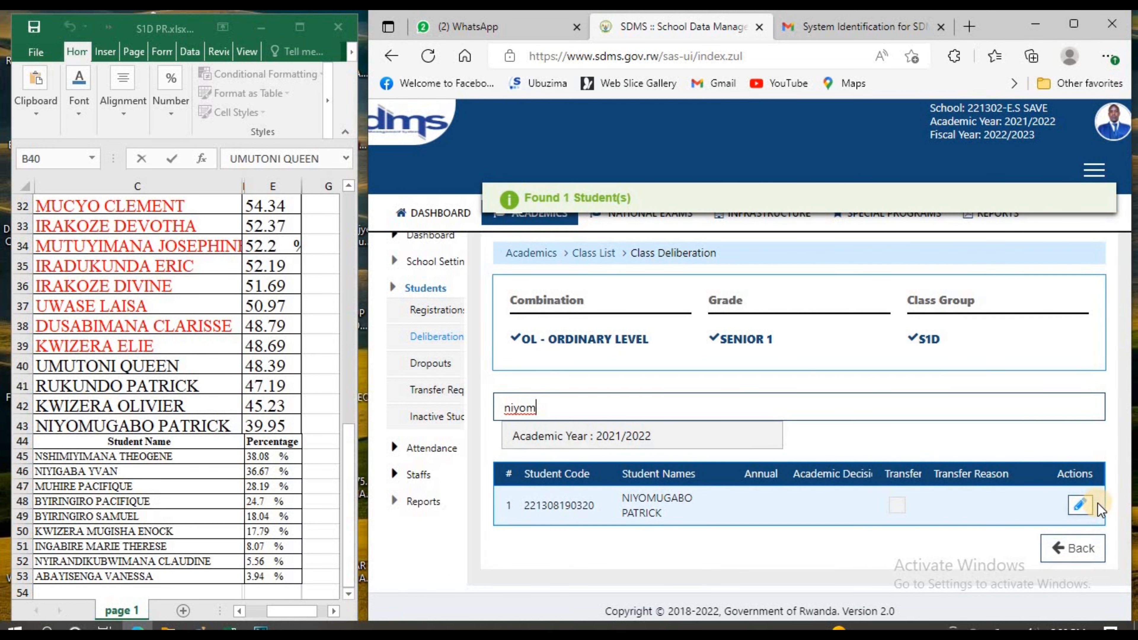
{"action": "left_click", "coordinate": [1081, 505]}
{"action": "left_click", "coordinate": [819, 513]}
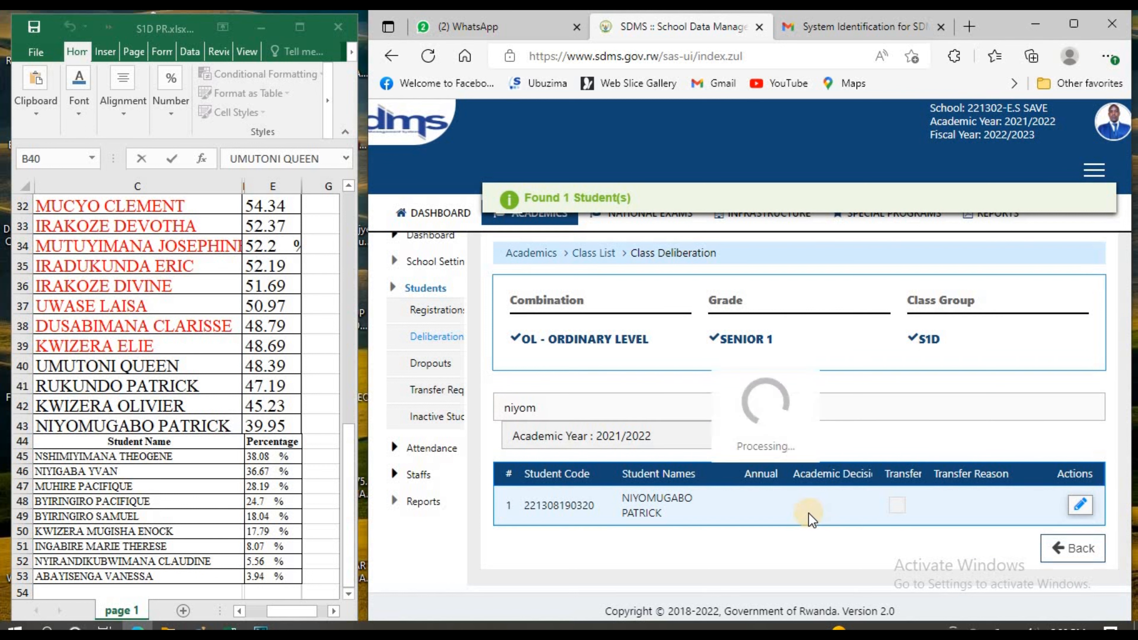
{"action": "left_click", "coordinate": [760, 505]}
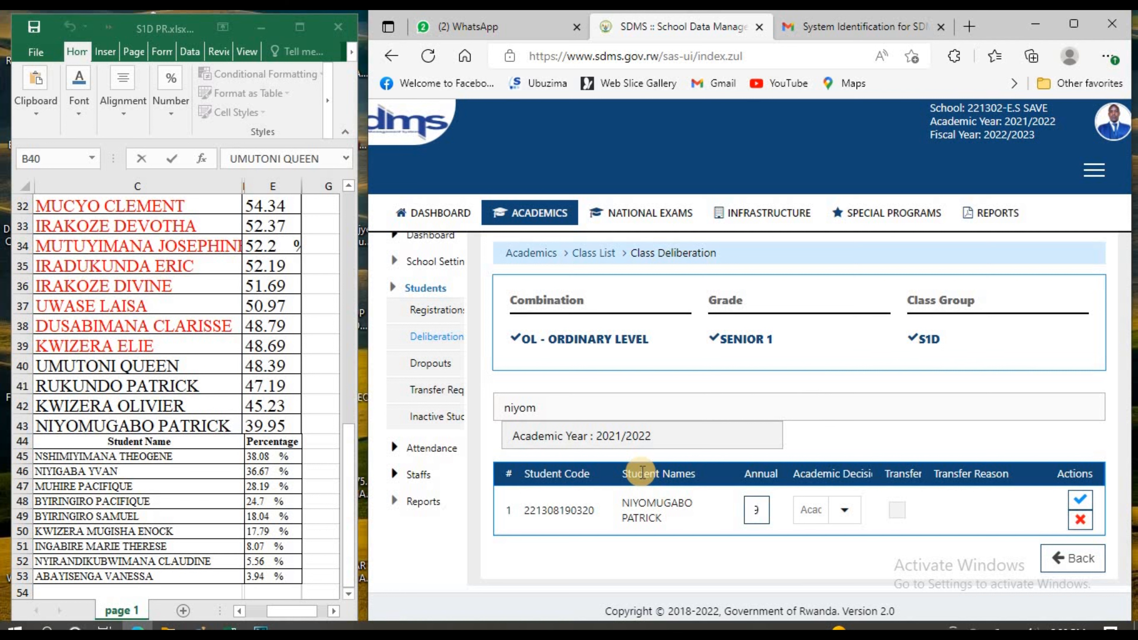
{"action": "left_click", "coordinate": [830, 520]}
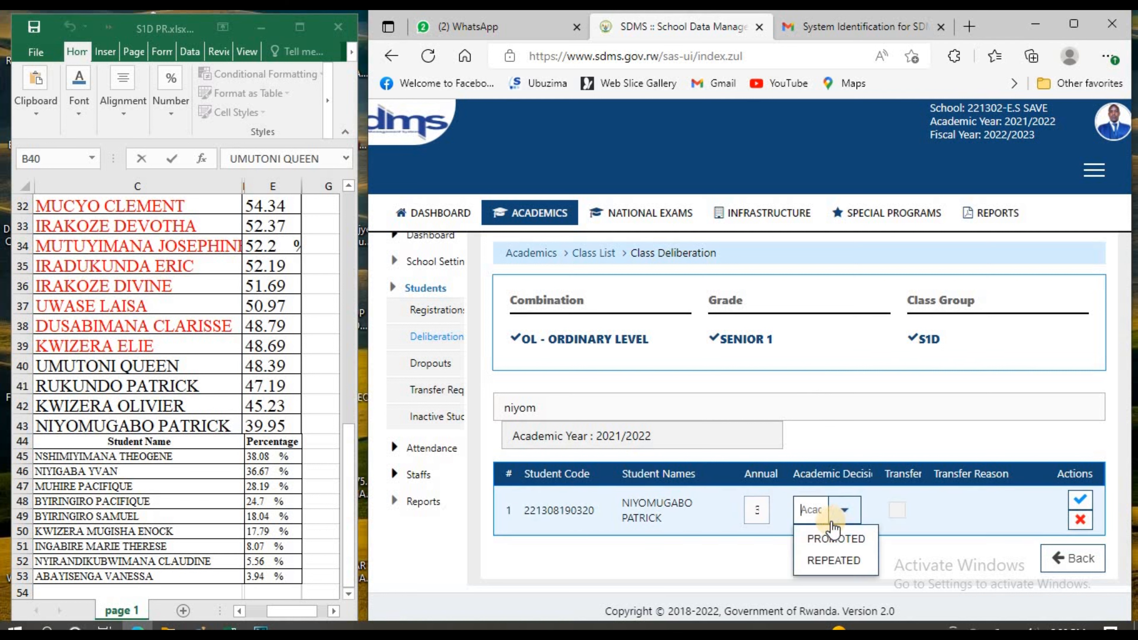
{"action": "left_click", "coordinate": [833, 560]}
{"action": "left_click", "coordinate": [1079, 500]}
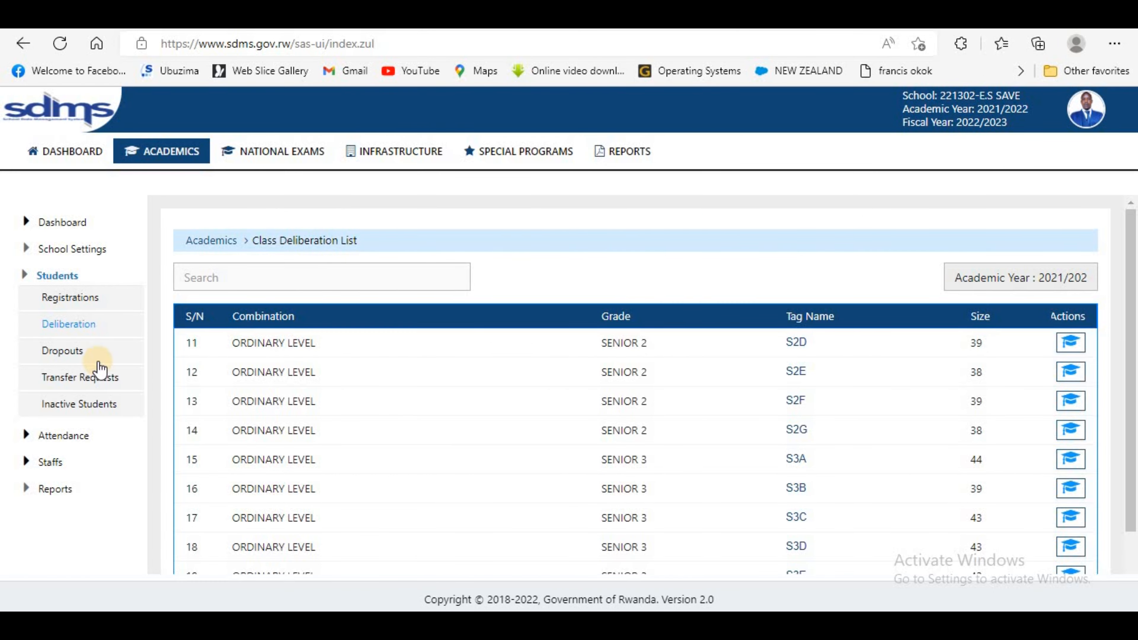
Change the academic year in the user preferences to 2022/2023 and save the preferences
{"action": "left_click", "coordinate": [76, 336]}
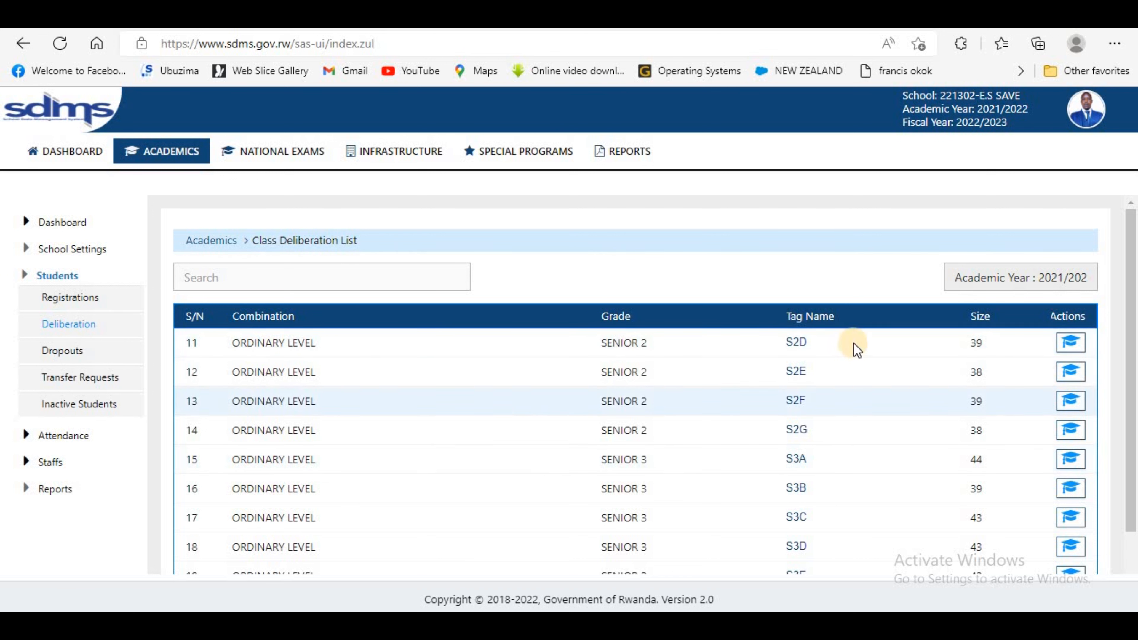
{"action": "left_click", "coordinate": [1088, 111]}
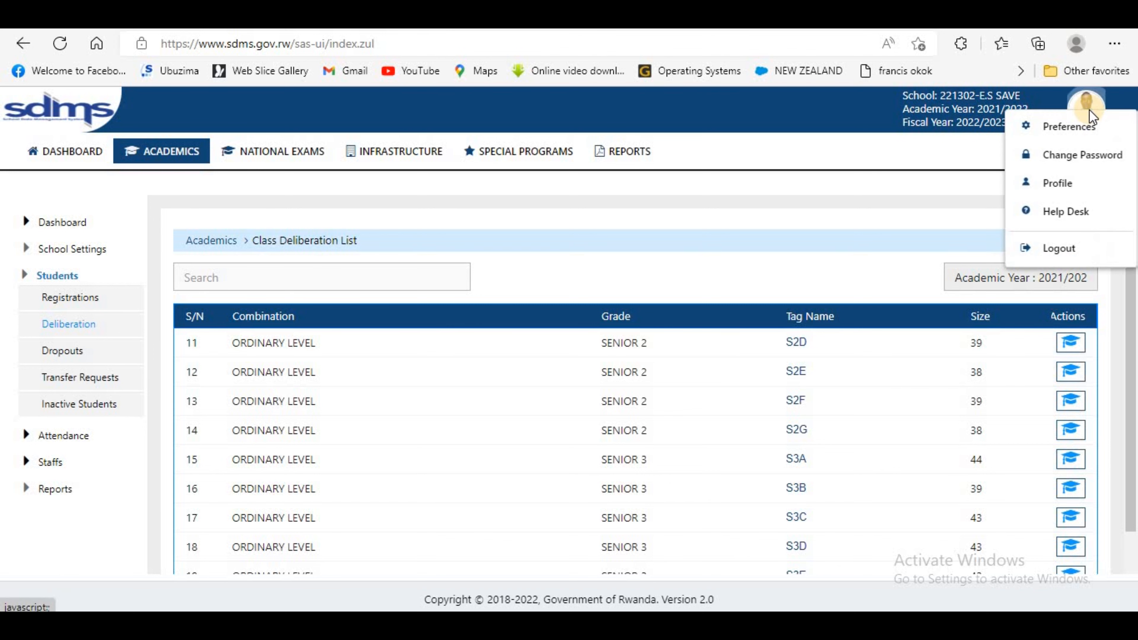
{"action": "left_click", "coordinate": [1085, 130]}
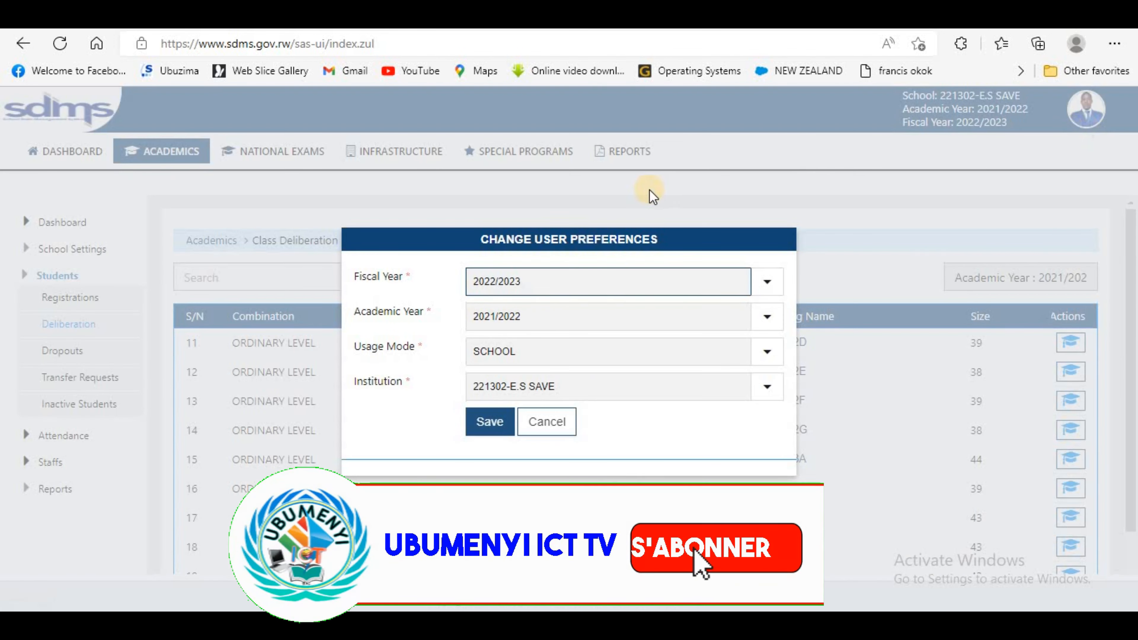
{"action": "left_click", "coordinate": [646, 317]}
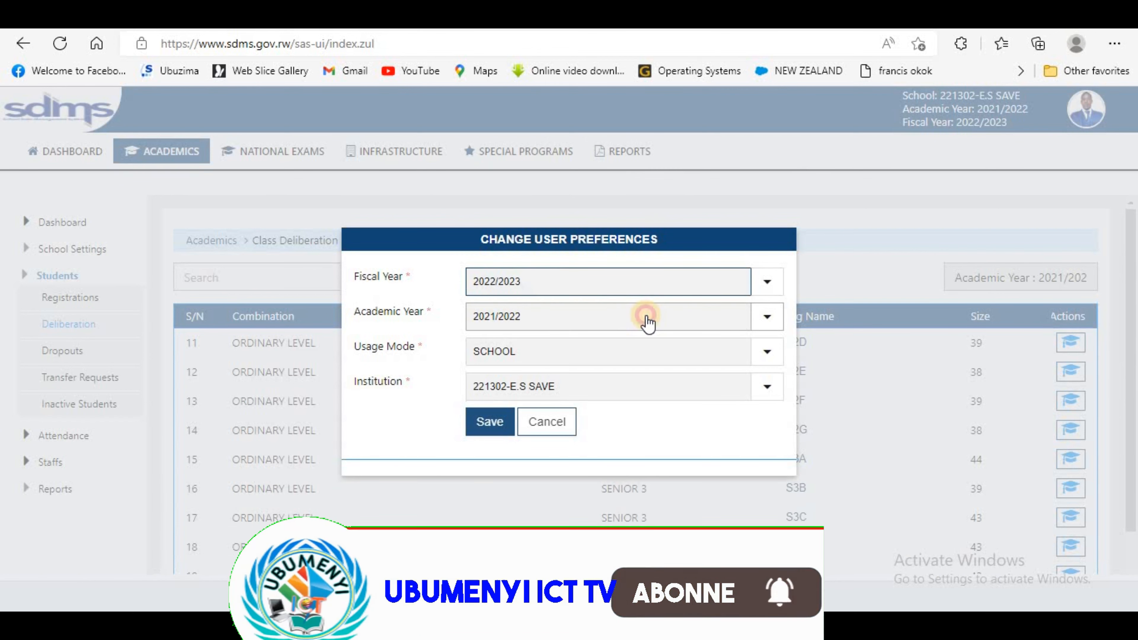
{"action": "left_click", "coordinate": [509, 474]}
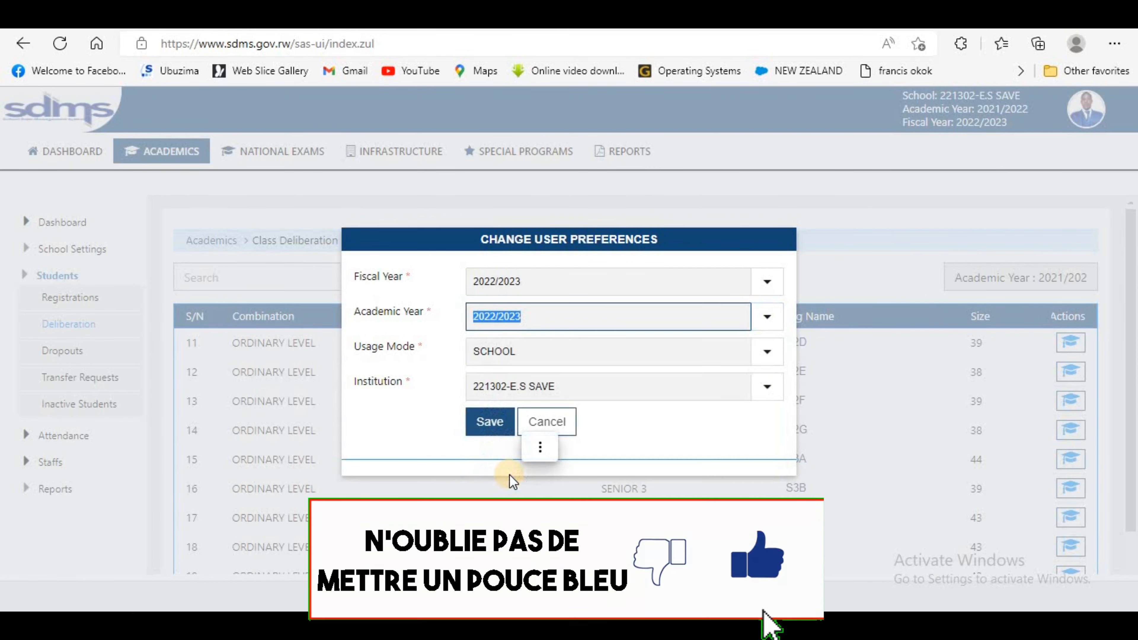
{"action": "left_click", "coordinate": [473, 422]}
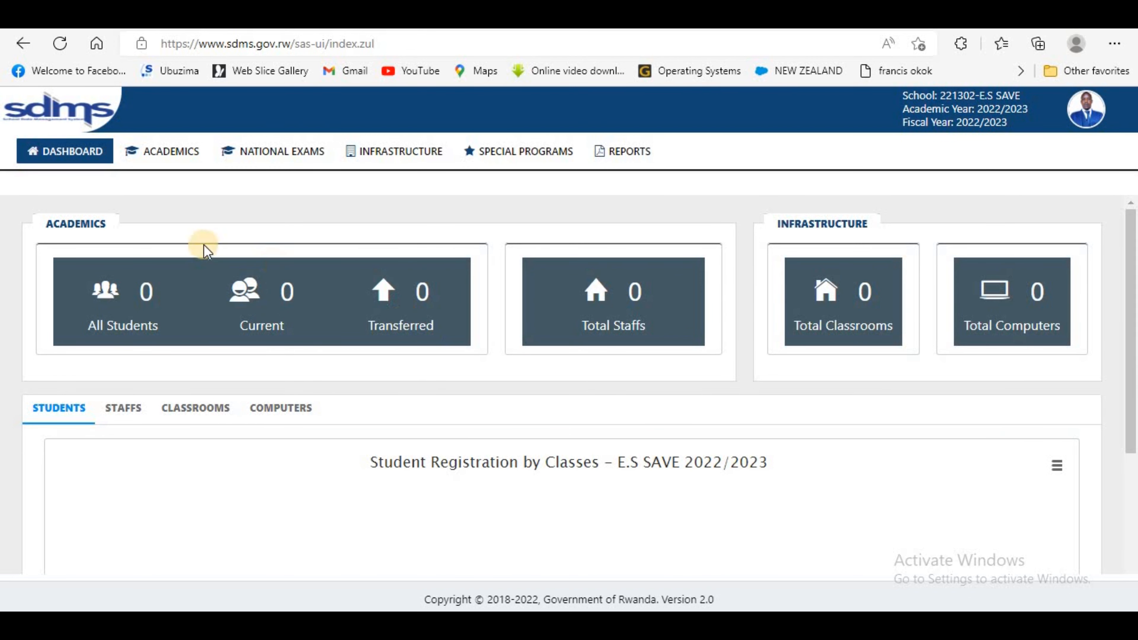
Check the school classrooms and the school classes in the academic school settings for 2022/2023
{"action": "left_click", "coordinate": [162, 152]}
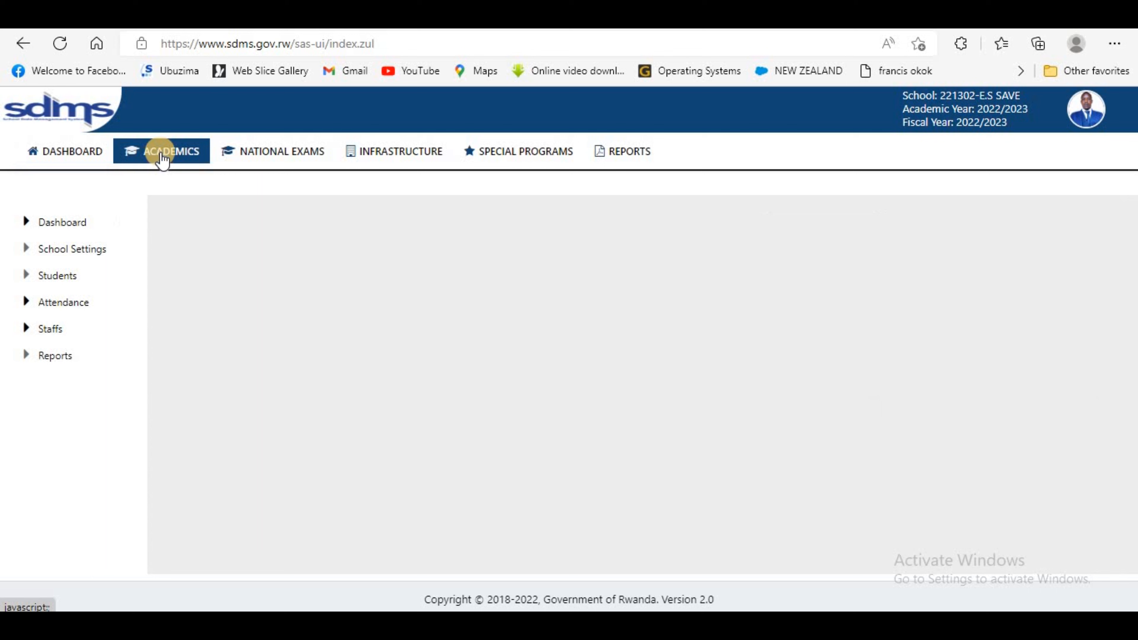
{"action": "left_click", "coordinate": [72, 250]}
{"action": "left_click", "coordinate": [67, 298]}
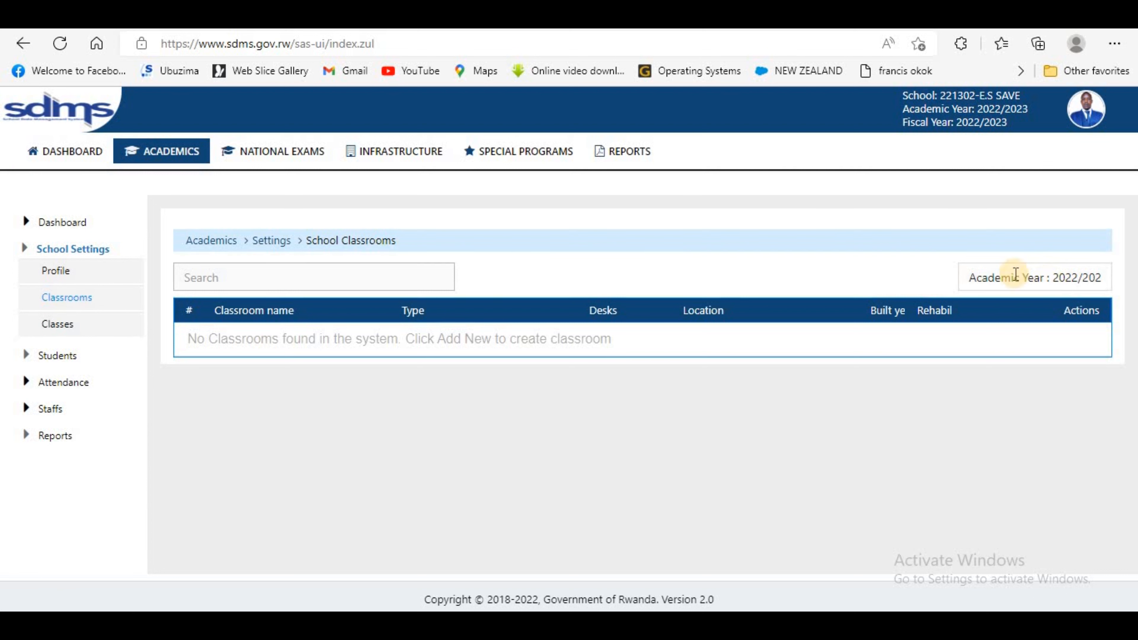
{"action": "left_click", "coordinate": [42, 325]}
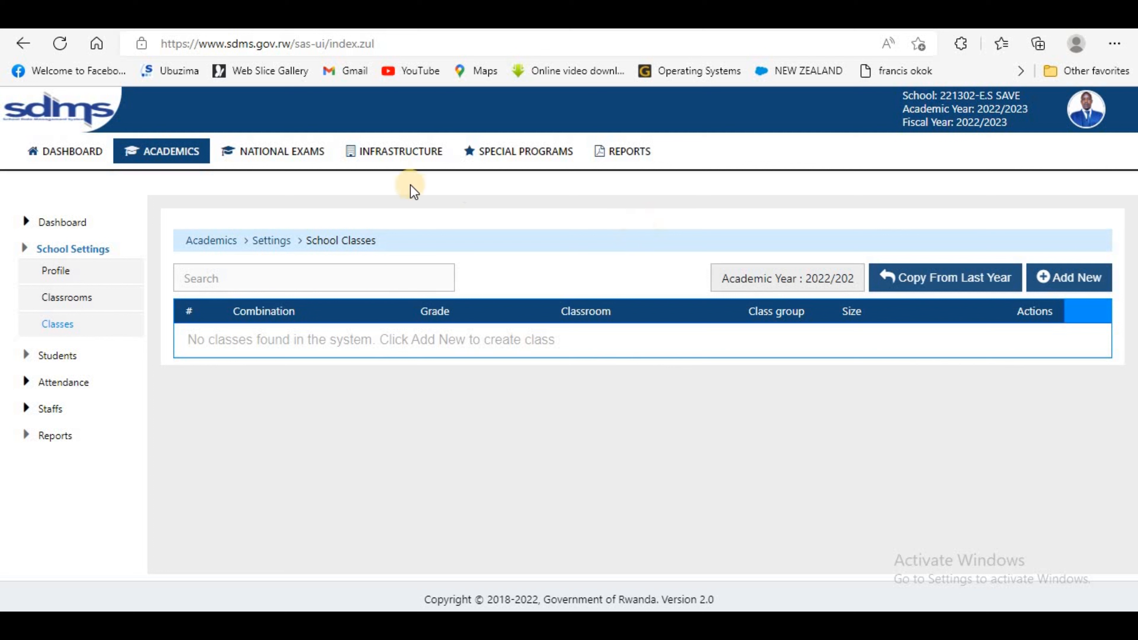
Open the School Buildings list in the infrastructure section for 2022/2023
{"action": "left_click", "coordinate": [372, 150]}
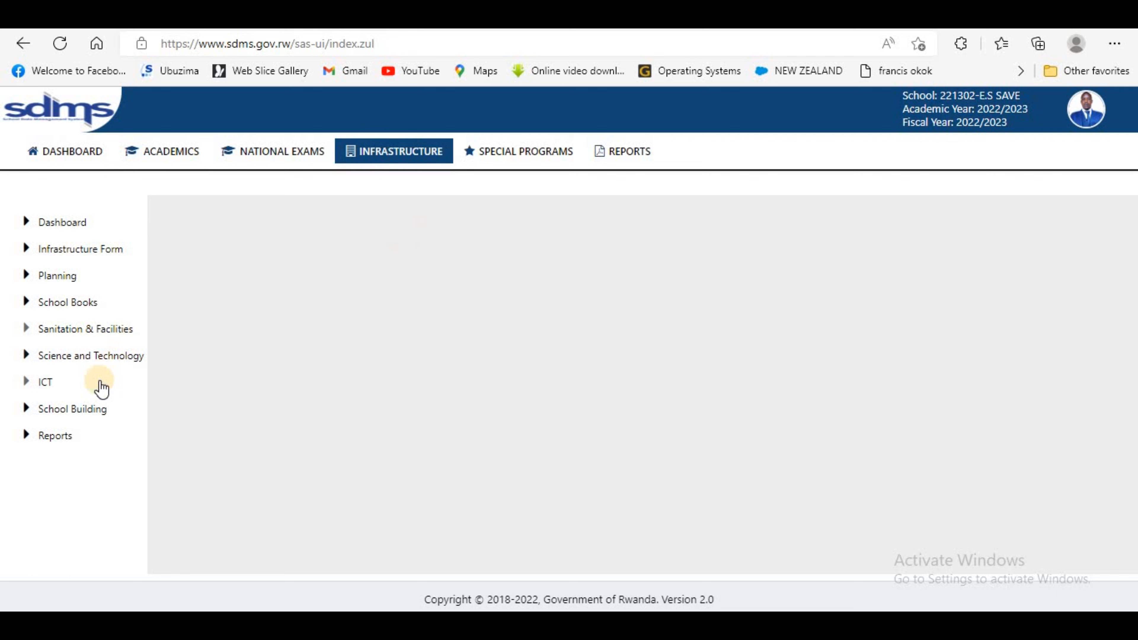
{"action": "left_click", "coordinate": [86, 412]}
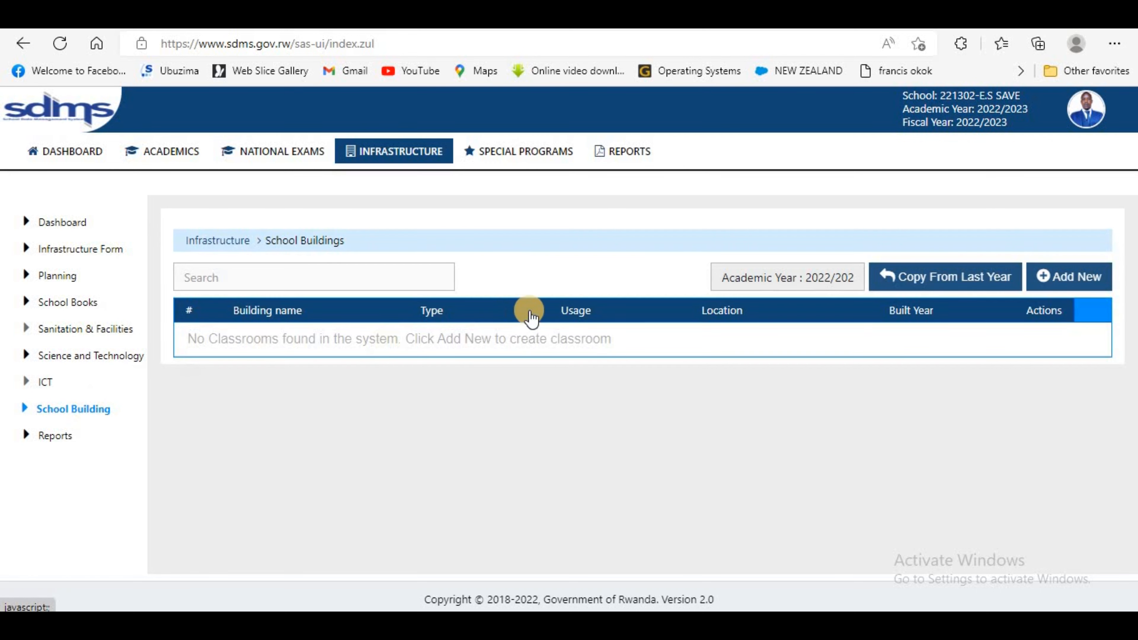